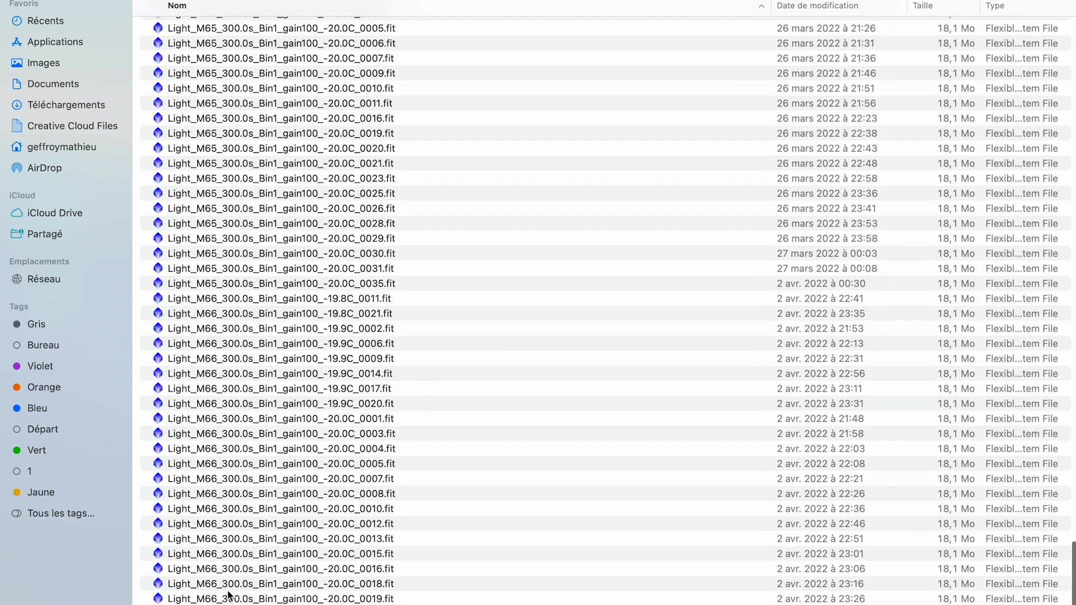
- Switch the folder of FIT image files from list view to icon view
key("super+a")
left_click_drag(240, 565, 239, 568)
left_click(315, 307)
scroll(315, 307, "up", 20)
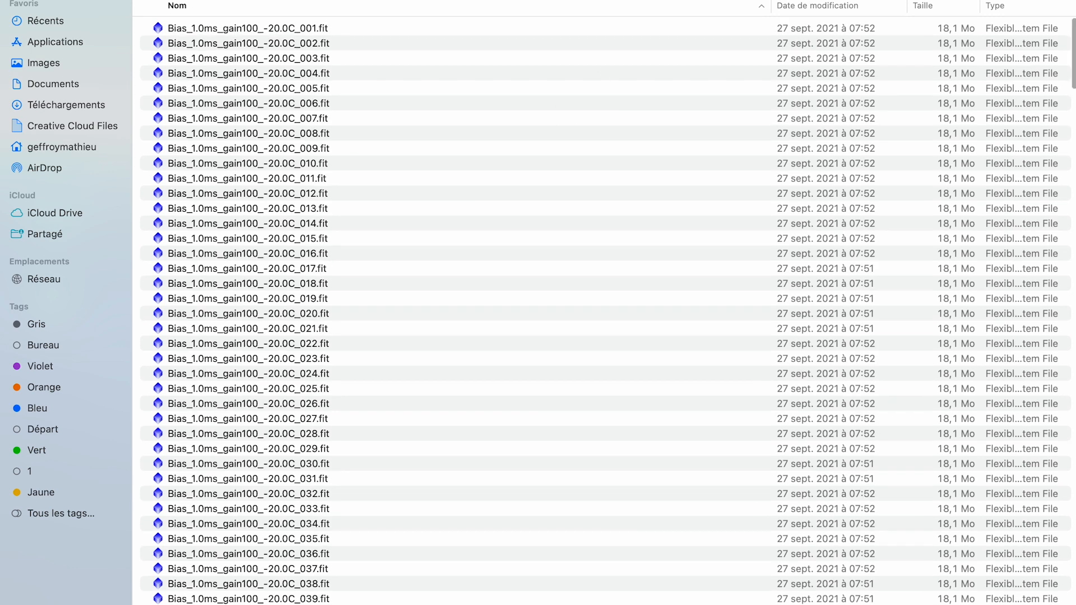
left_click(688, 3)
left_click(685, 26)
left_click(504, 1)
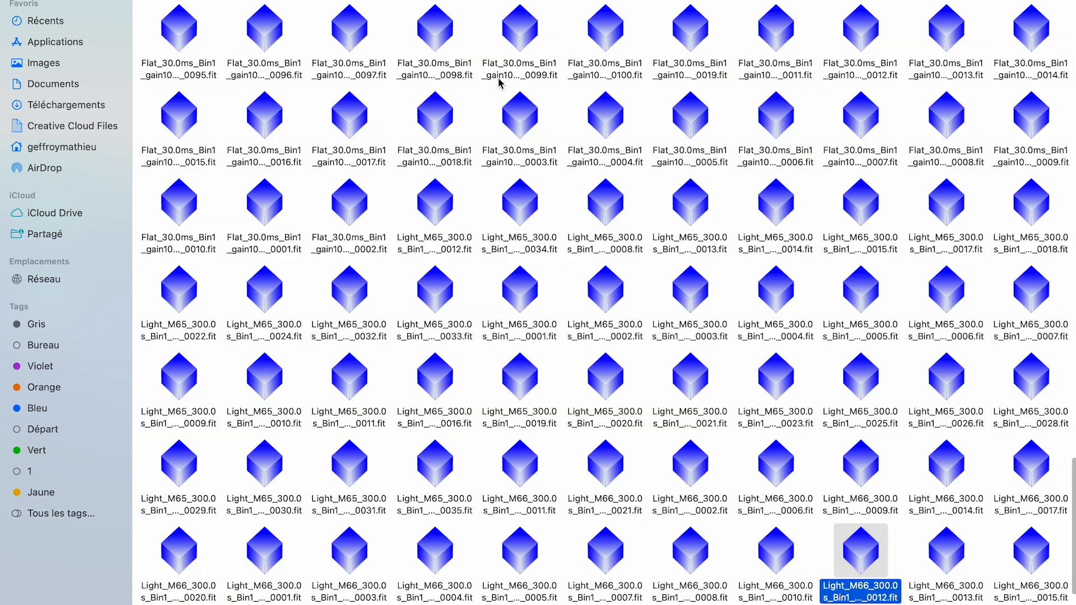
- Create a new folder named Biases alongside the FIT image files
scroll(405, 256, "down", 3)
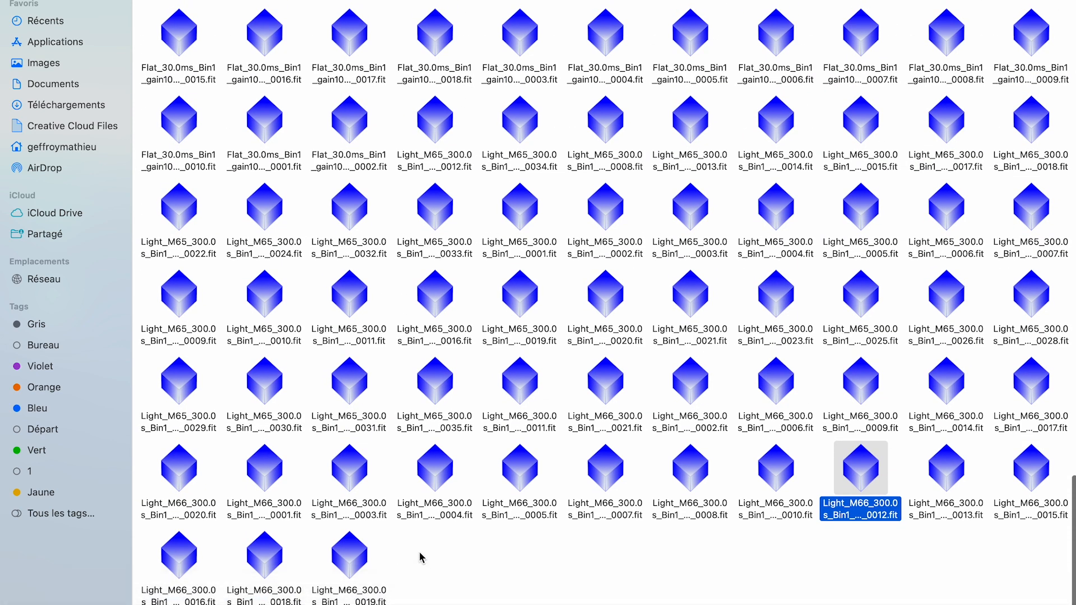
left_click(439, 555)
right_click(439, 553)
left_click(493, 478)
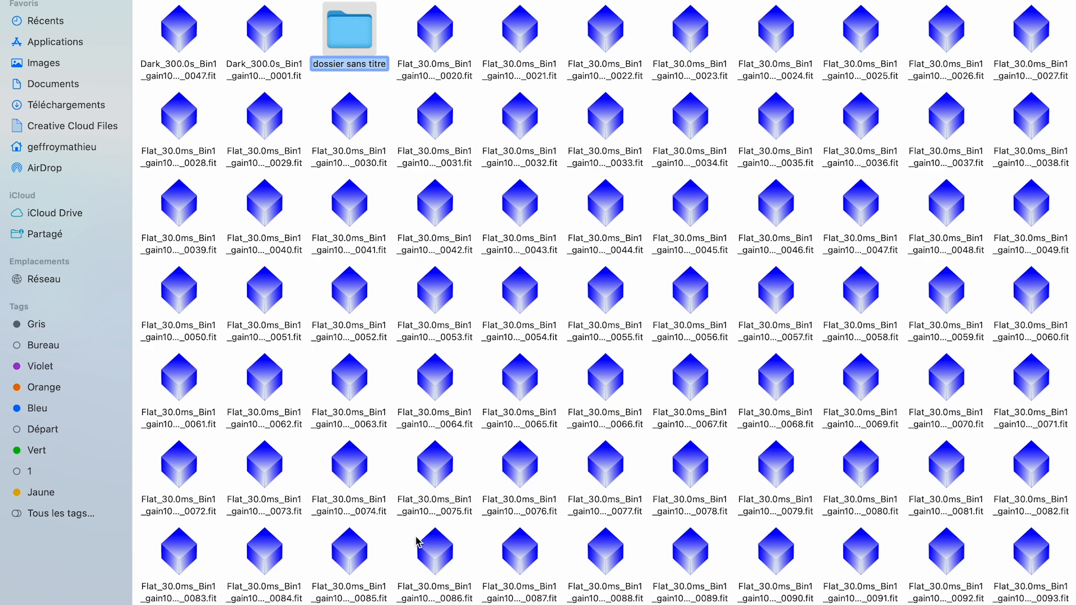
type("Biases")
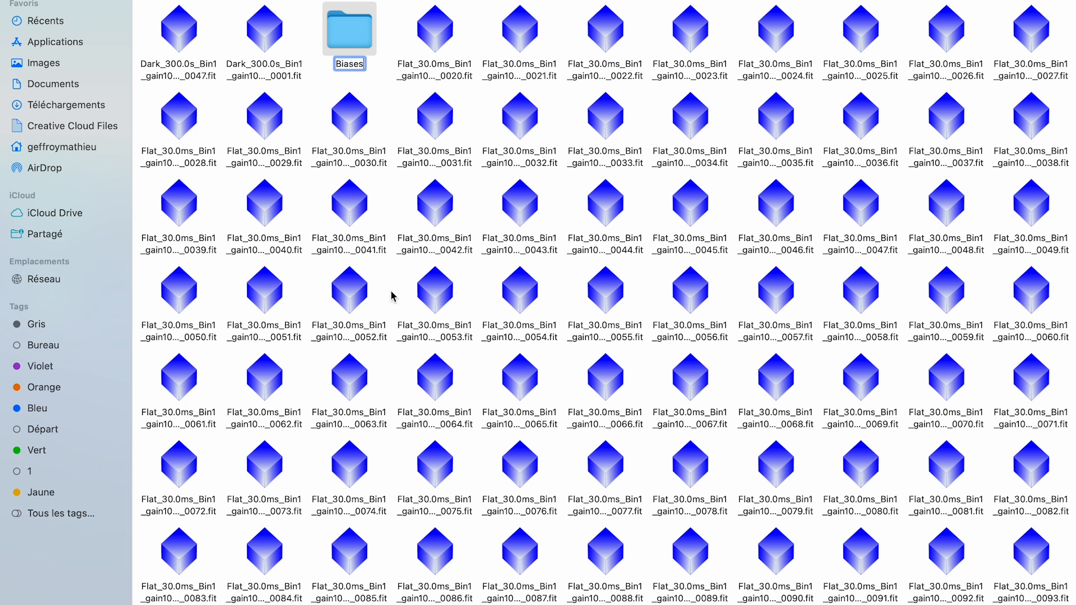
key("Return")
- Create a new folder named Darks in the same location as the image files
scroll(447, 295, "down", 10)
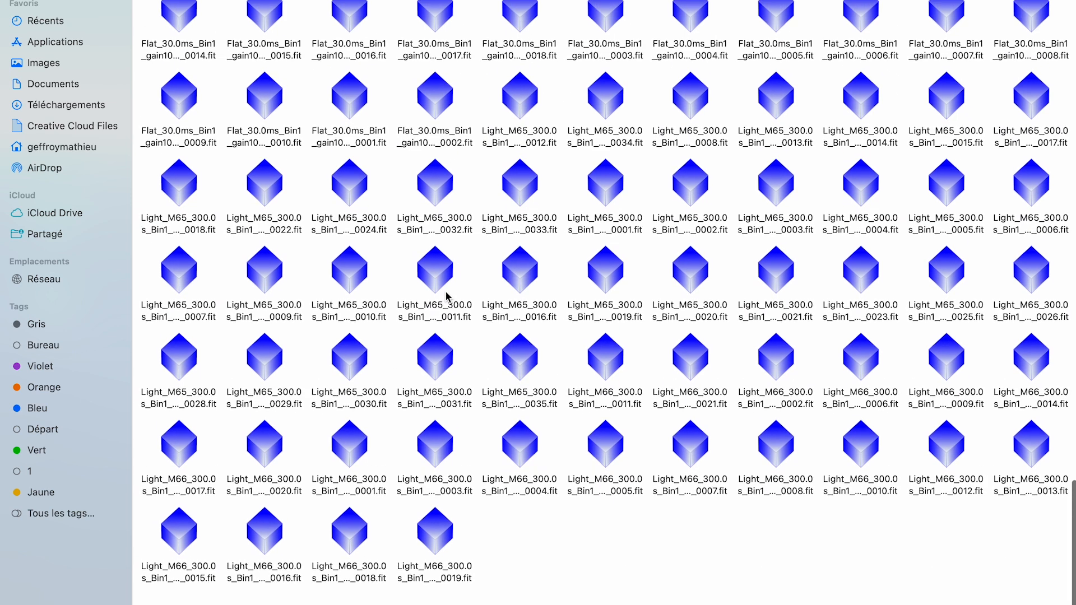
right_click(539, 474)
left_click(593, 485)
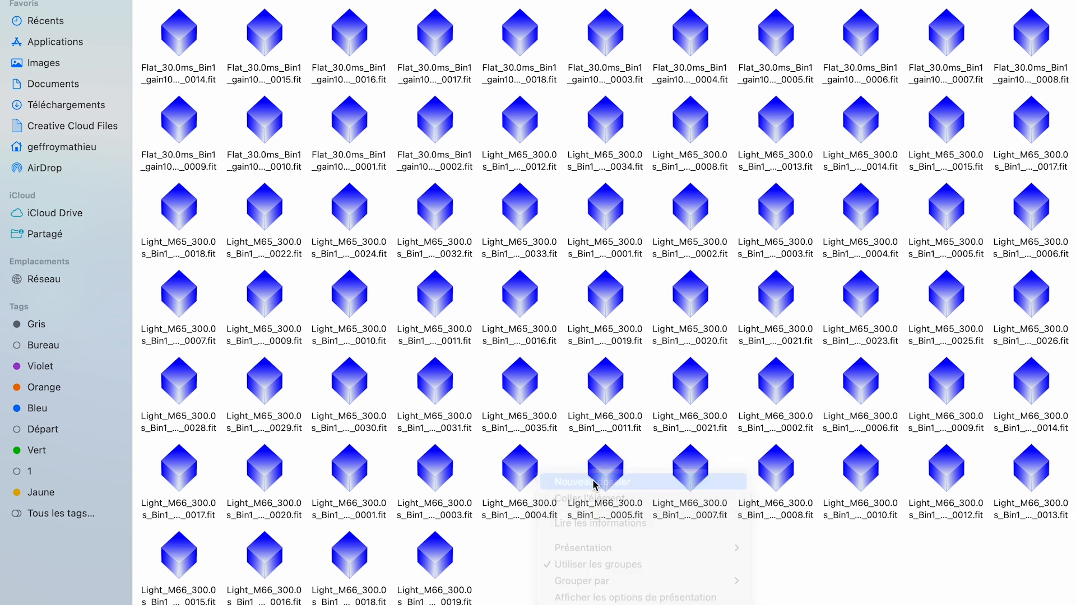
type("D")
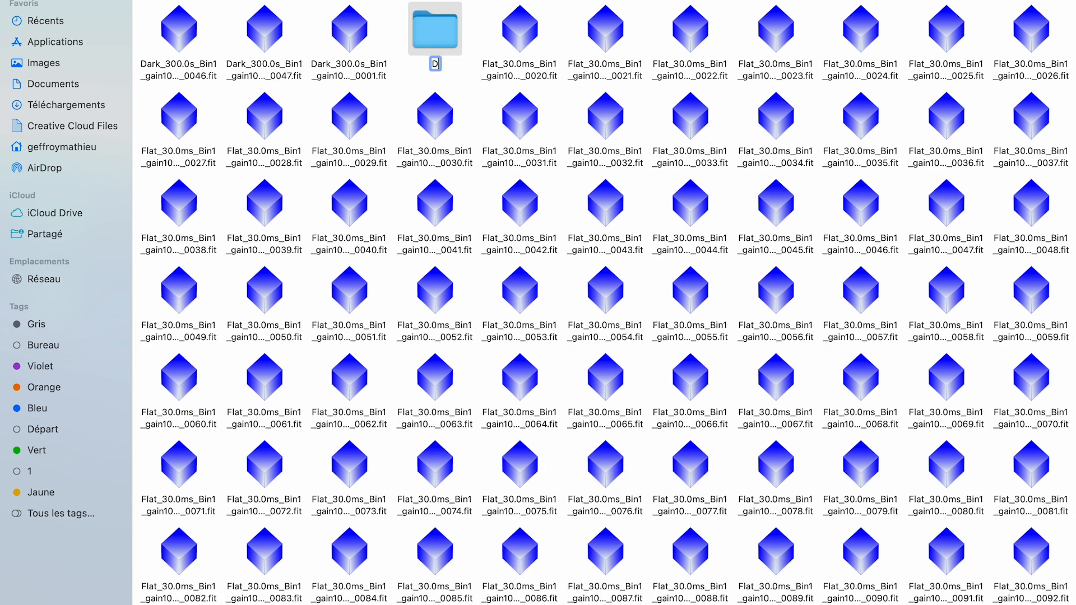
type("arks")
key("Return")
- Create a new folder named Flats among the image files
scroll(608, 504, "down", 10)
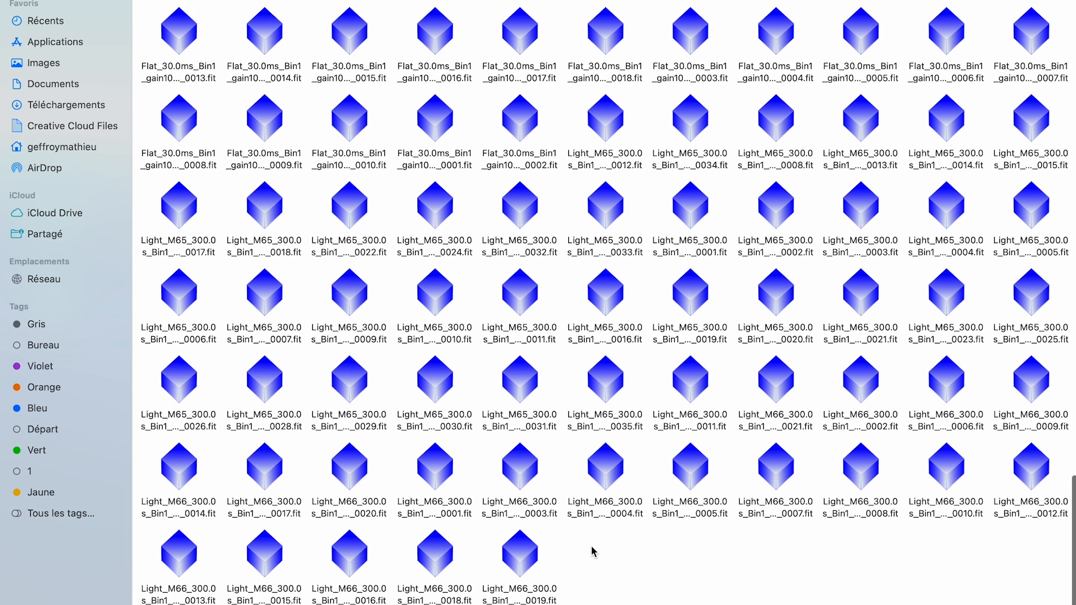
right_click(607, 567)
left_click(630, 482)
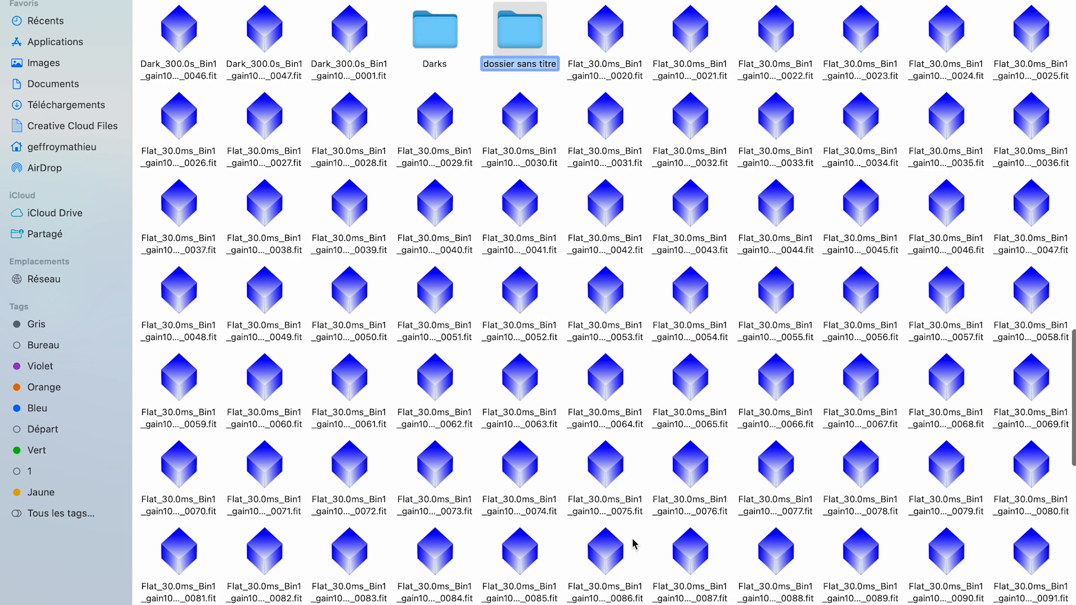
type("Flats")
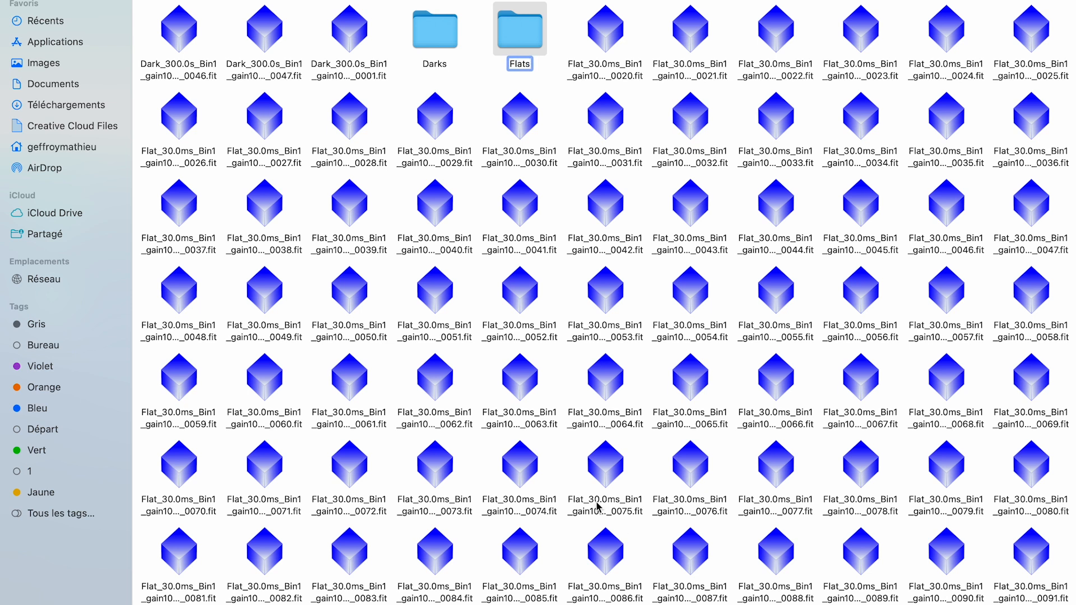
key("Return")
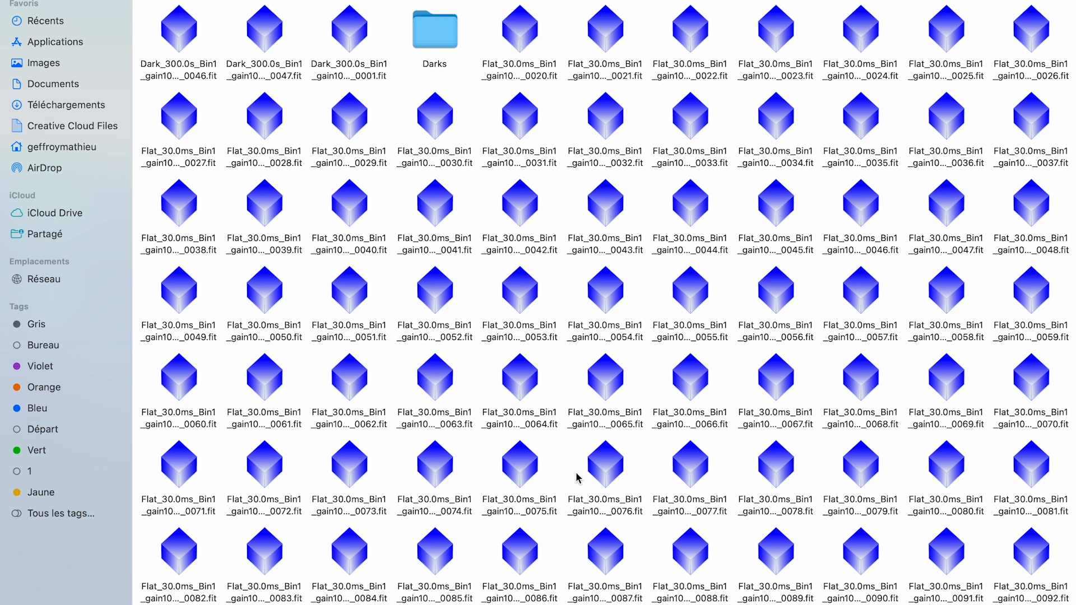
- Create a new folder named Lights among the image files
scroll(577, 478, "down", 10)
right_click(694, 537)
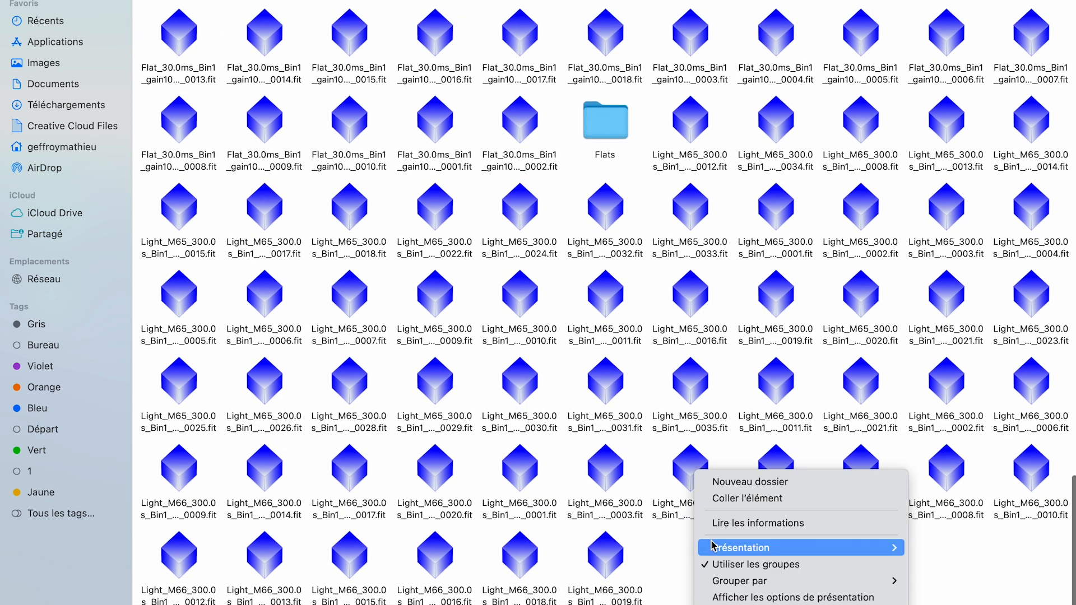
left_click(763, 482)
type("L")
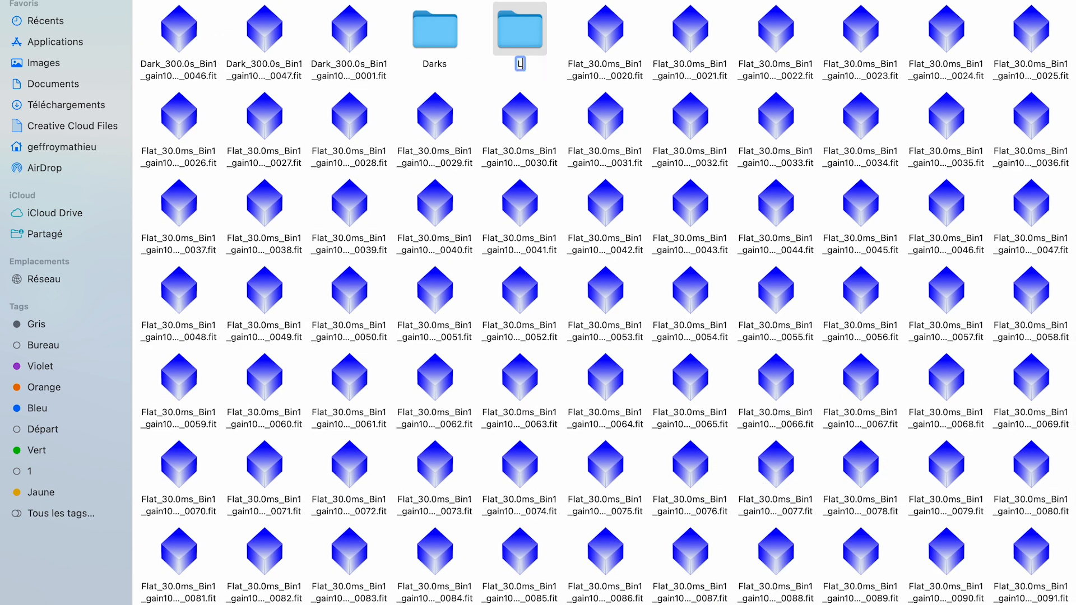
type("ights")
key("Return")
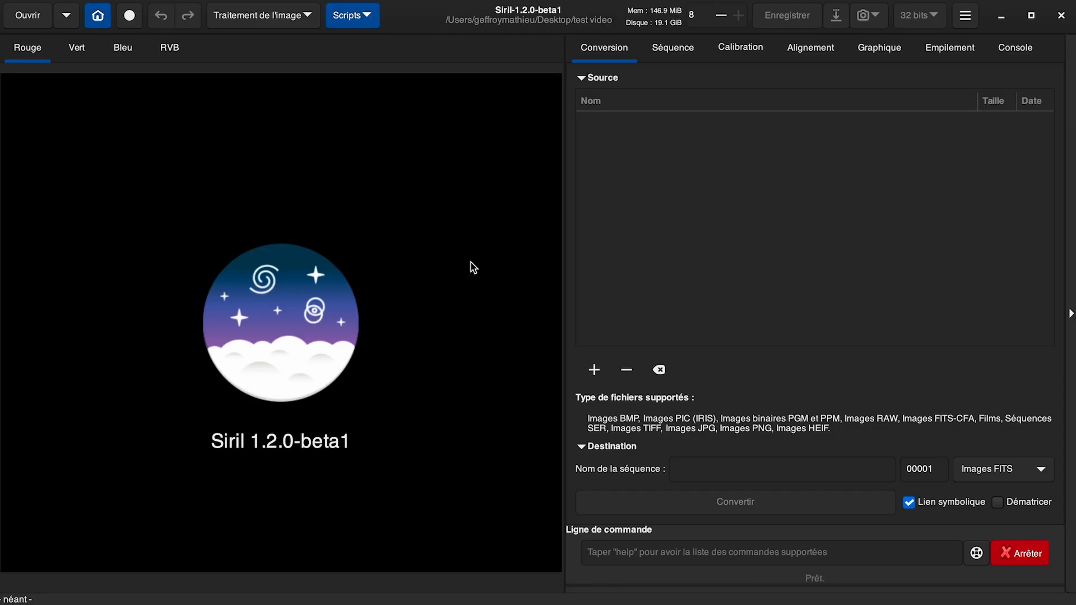
- Switch to Siril and set its working directory to the test video folder on the Desktop
left_click(98, 19)
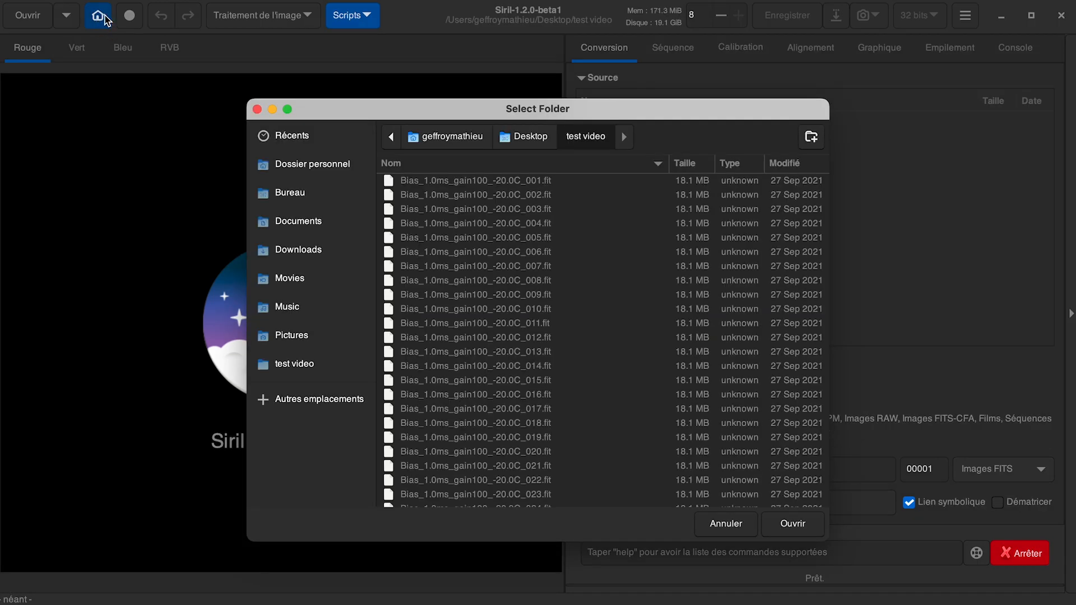
left_click(300, 195)
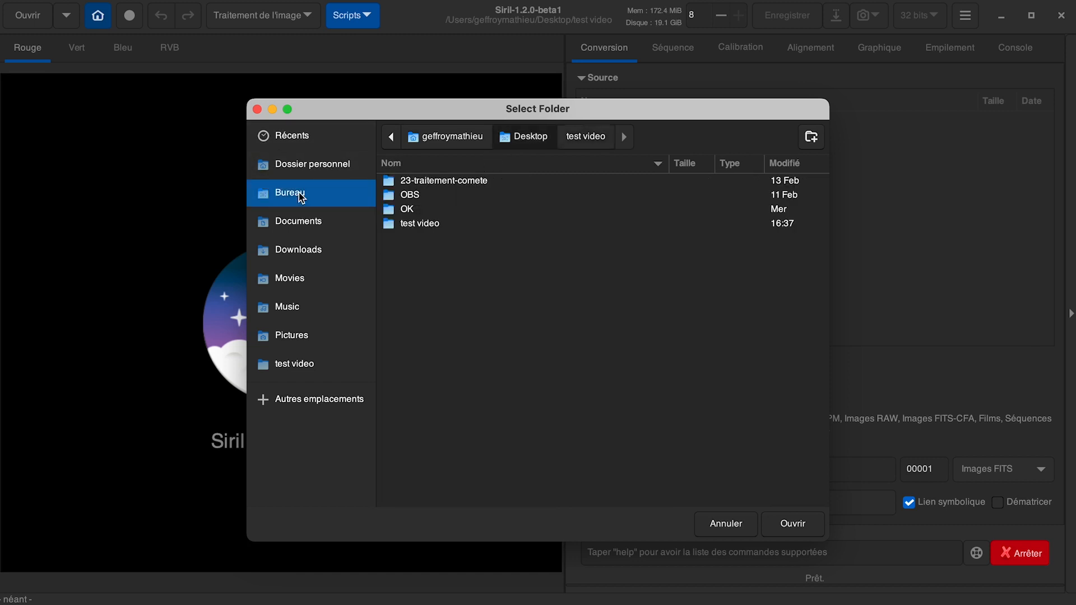
left_click(429, 225)
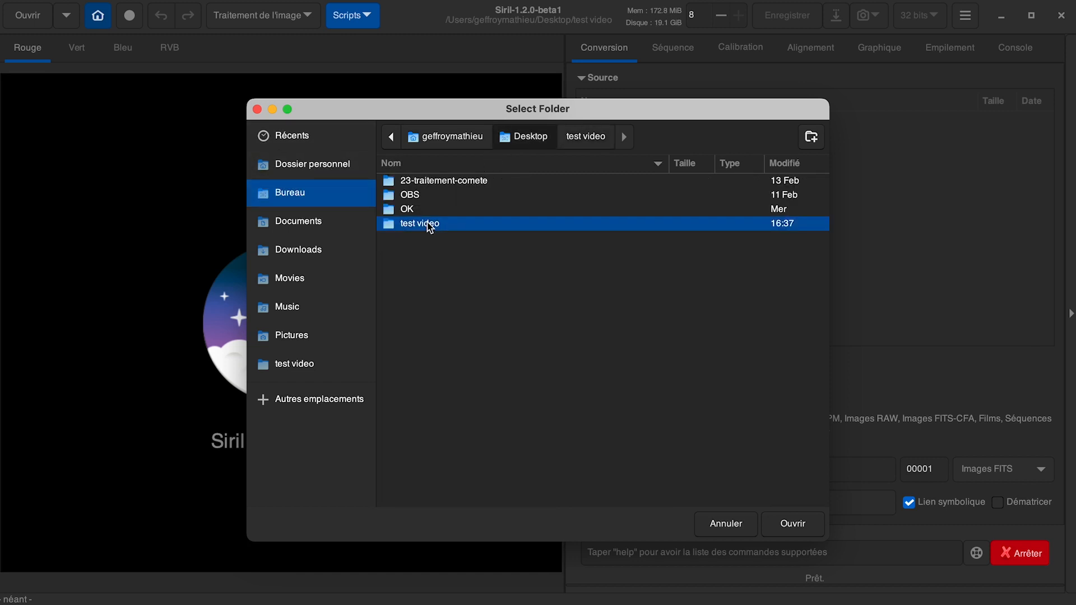
left_click(804, 525)
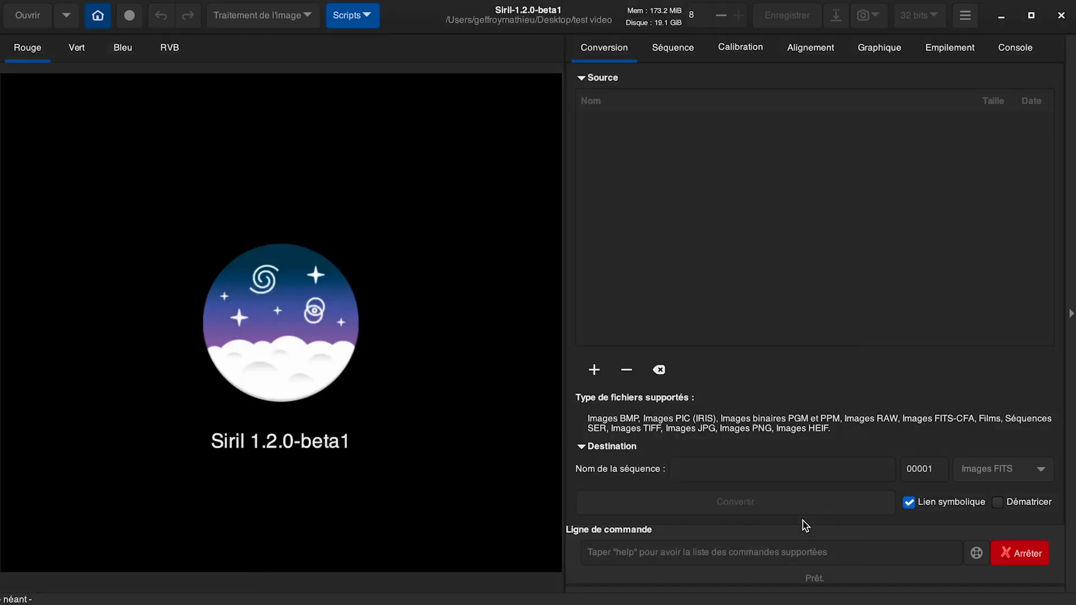
- Check the working directory path in the console log, highlighting it in the last entry
left_click(1024, 49)
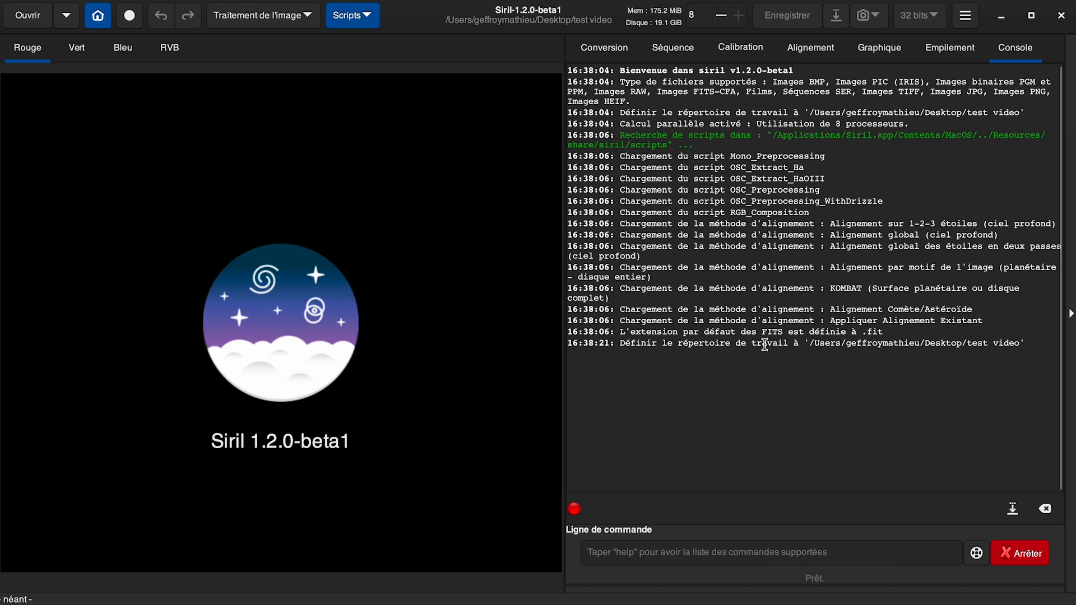
left_click_drag(792, 343, 1028, 343)
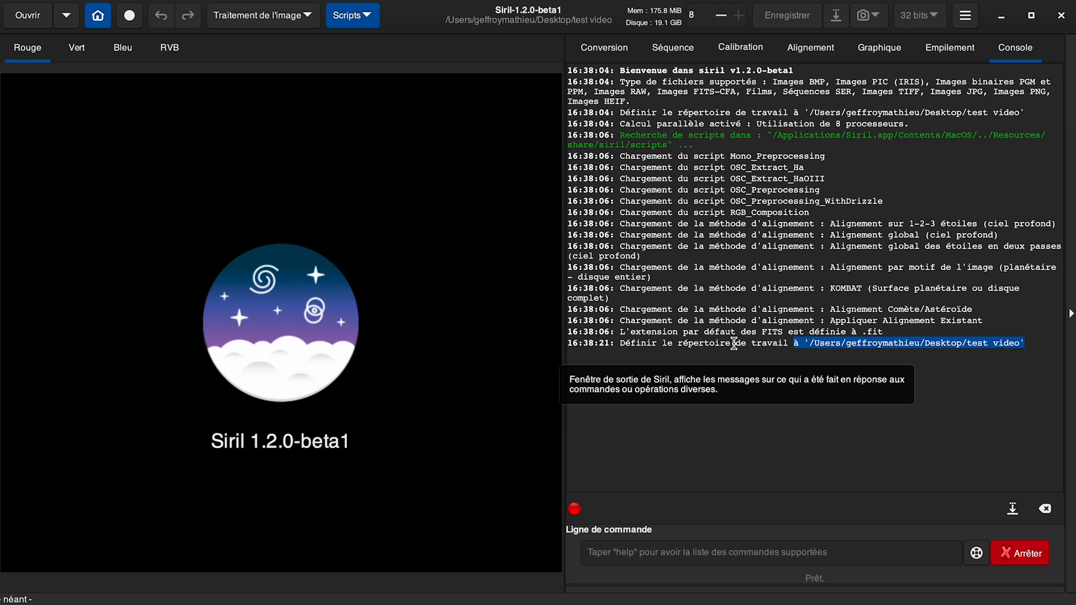
- Minimise Siril, show the Finder folder in list view and review the light, flat, dark and bias files with their folders
left_click(1000, 15)
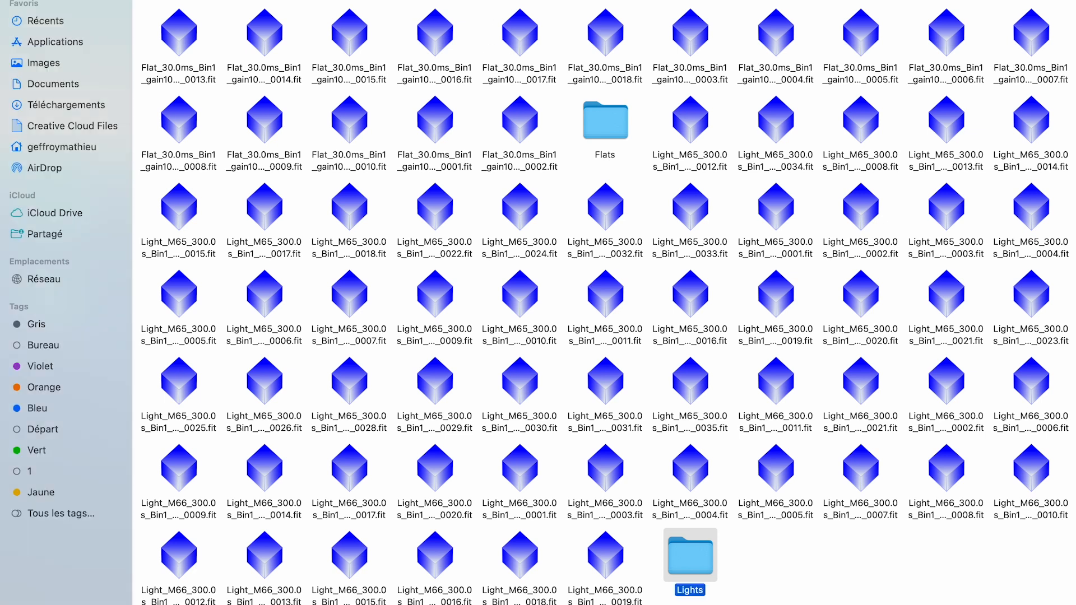
key("super+2")
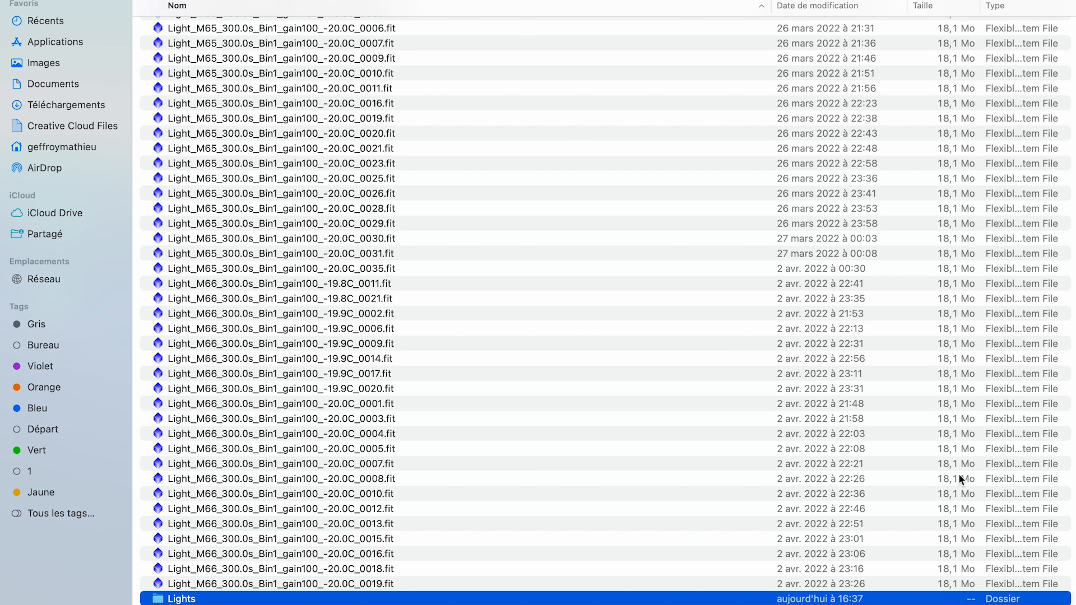
scroll(956, 434, "up", 10)
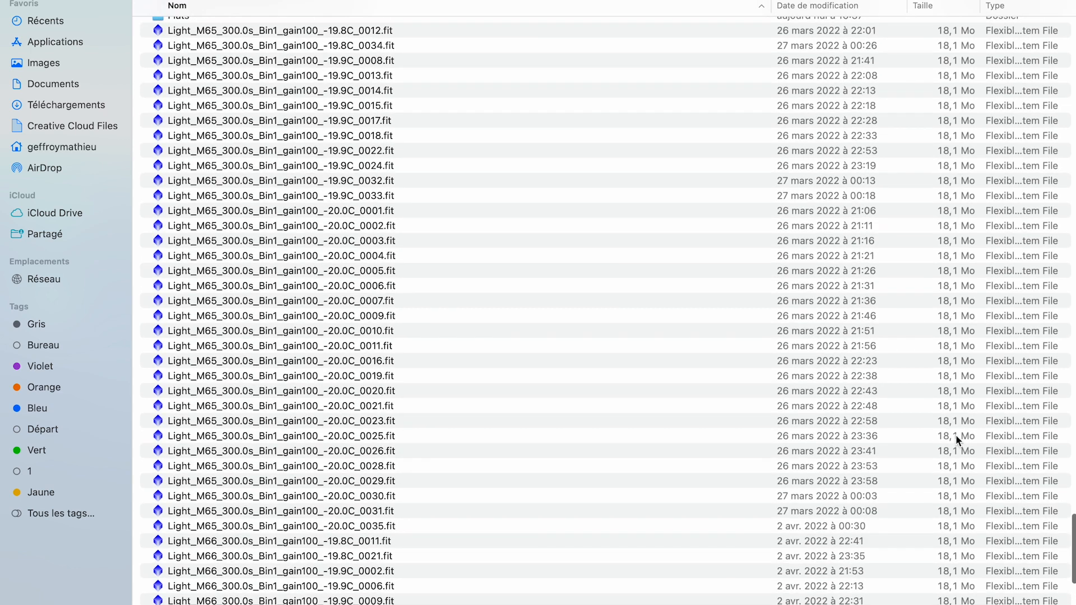
scroll(955, 435, "up", 5)
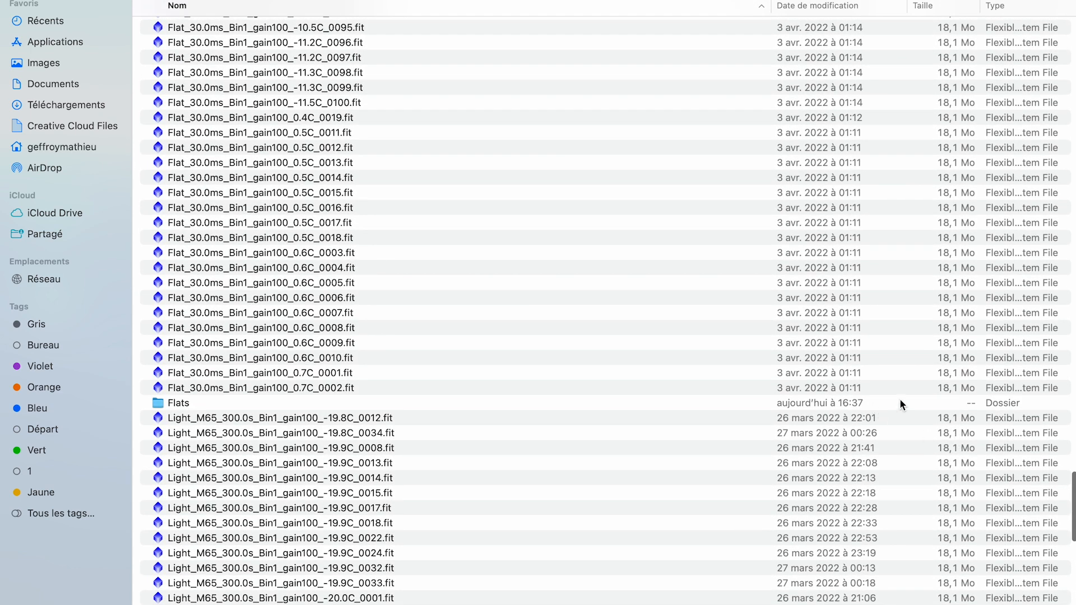
left_click(902, 404)
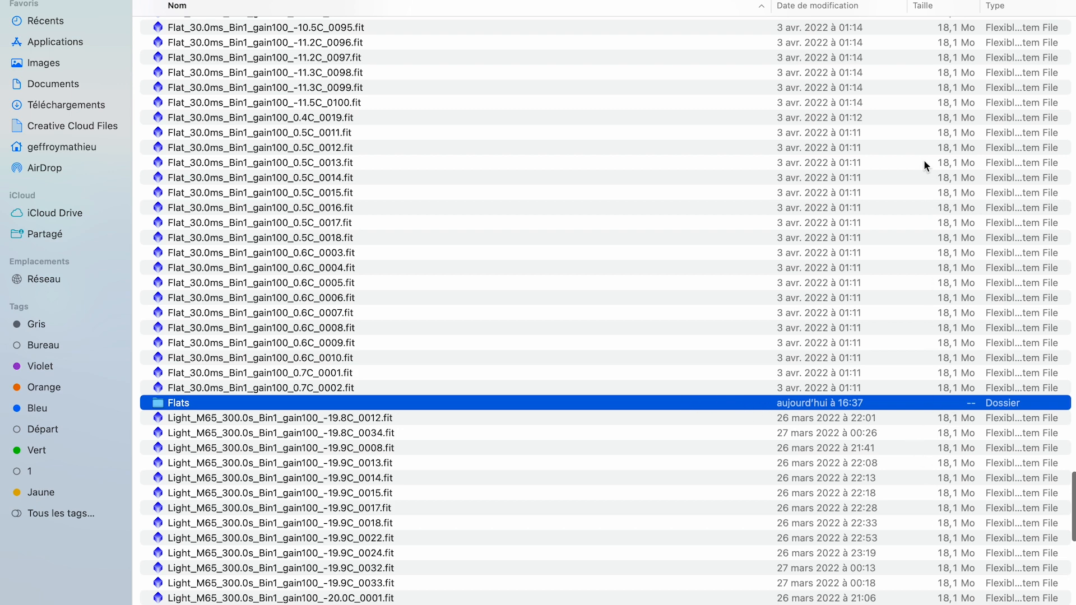
scroll(924, 163, "up", 15)
scroll(924, 163, "up", 8)
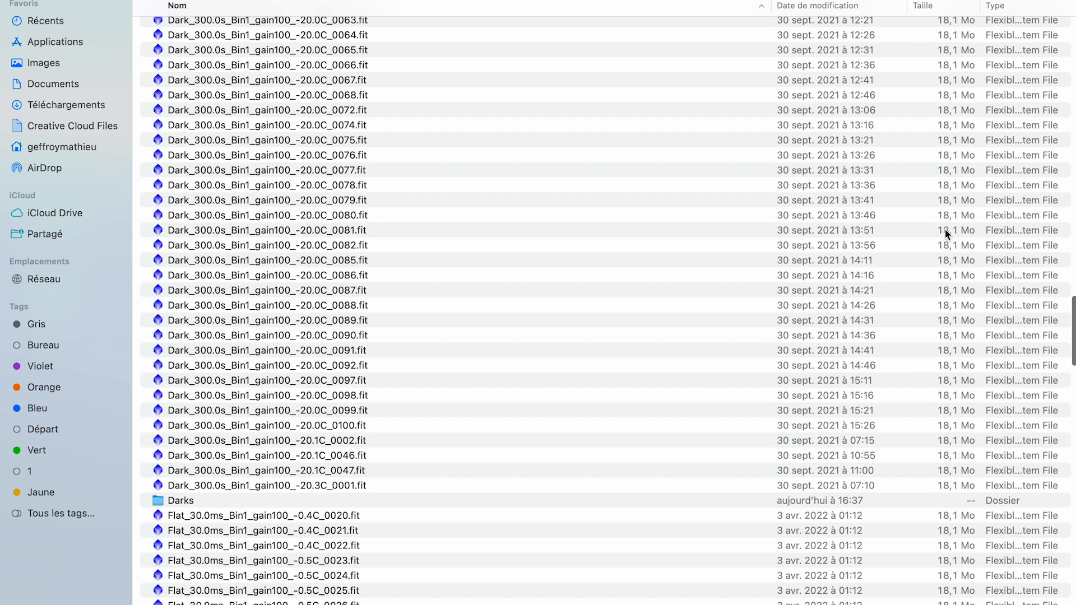
scroll(945, 229, "up", 10)
scroll(943, 228, "up", 10)
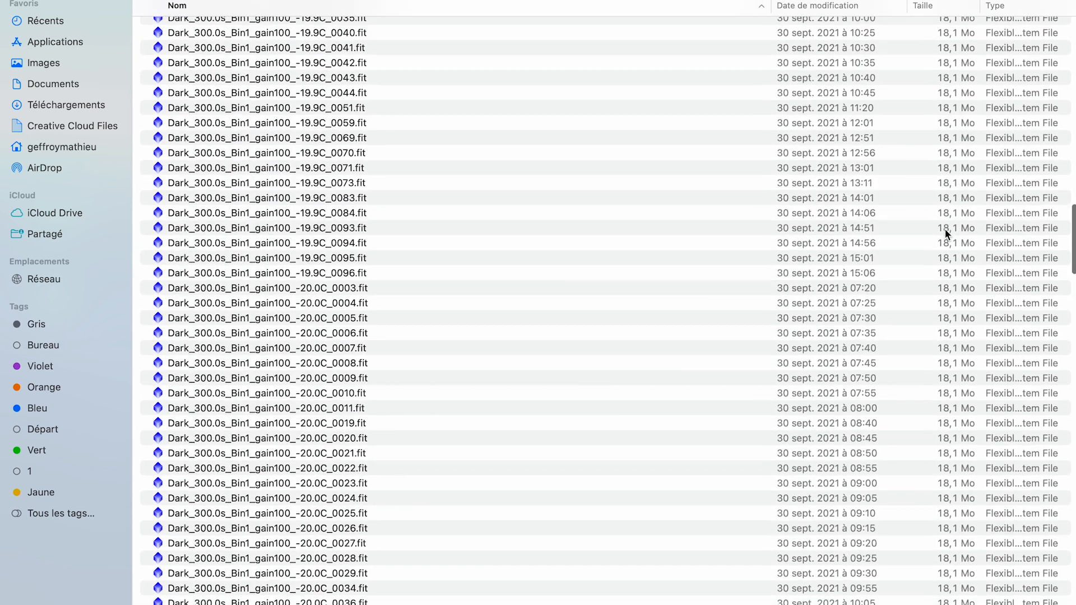
scroll(943, 228, "up", 5)
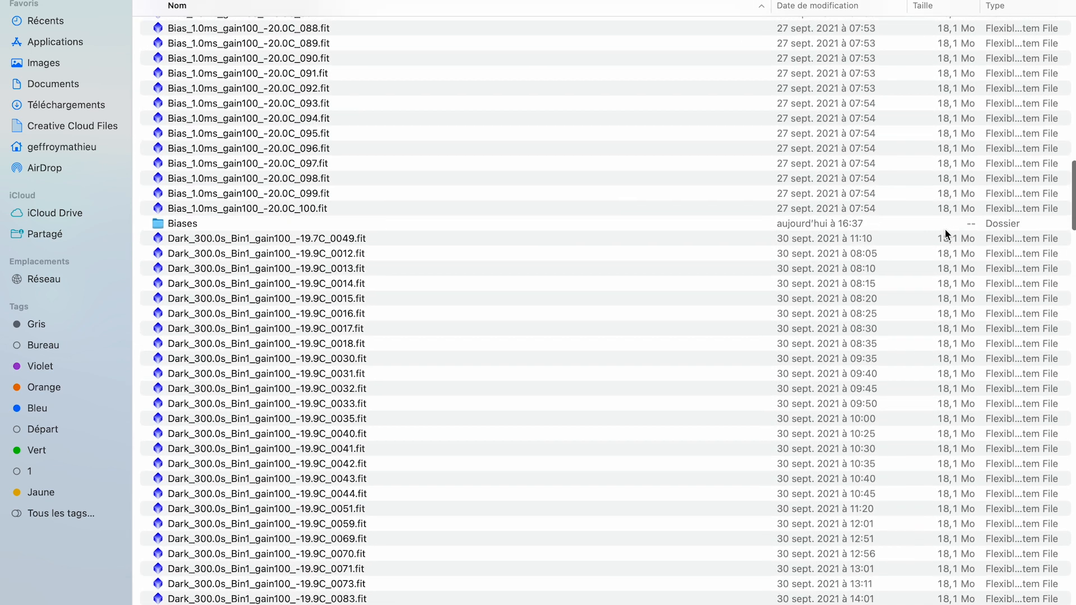
scroll(941, 341, "up", 20)
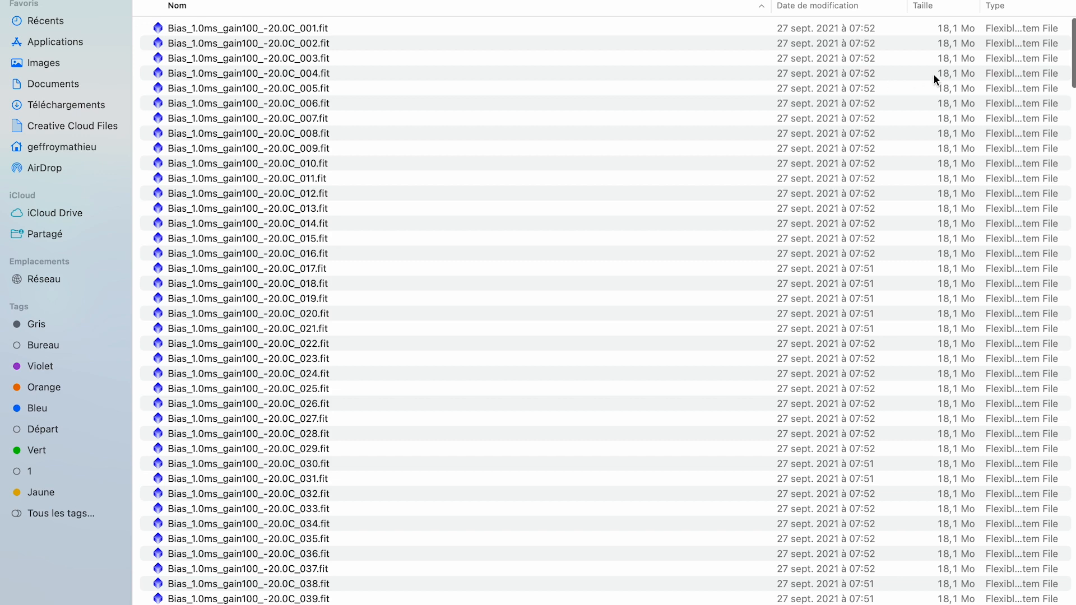
scroll(940, 533, "down", 20)
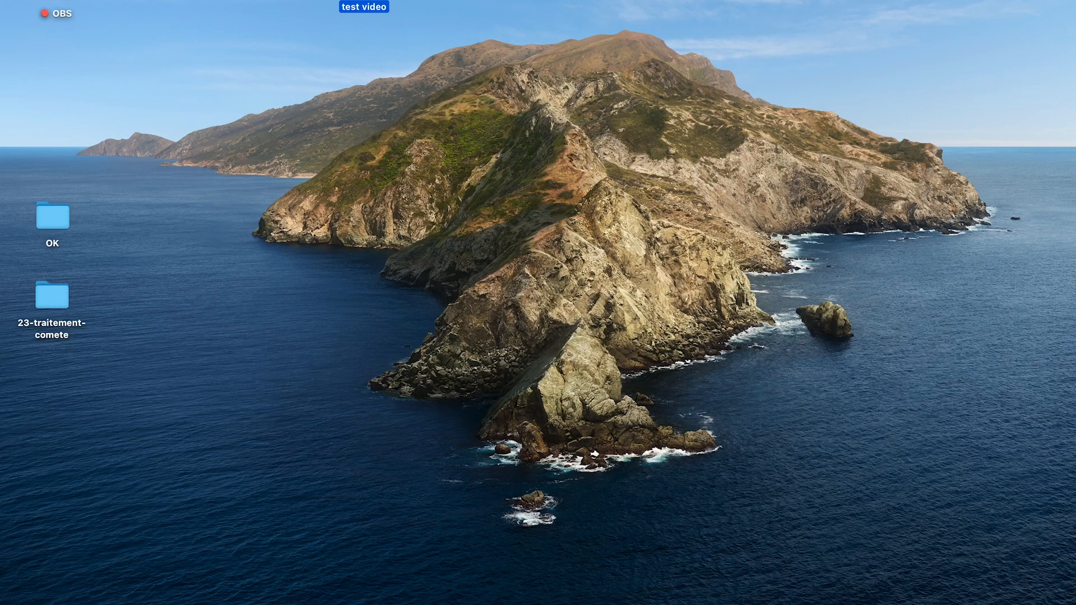
- Switch to Siril and load Bias_1.0ms_gain100_-20.0C_001.fit through 100.fit from the test video folder as conversion sources
left_click(817, 591)
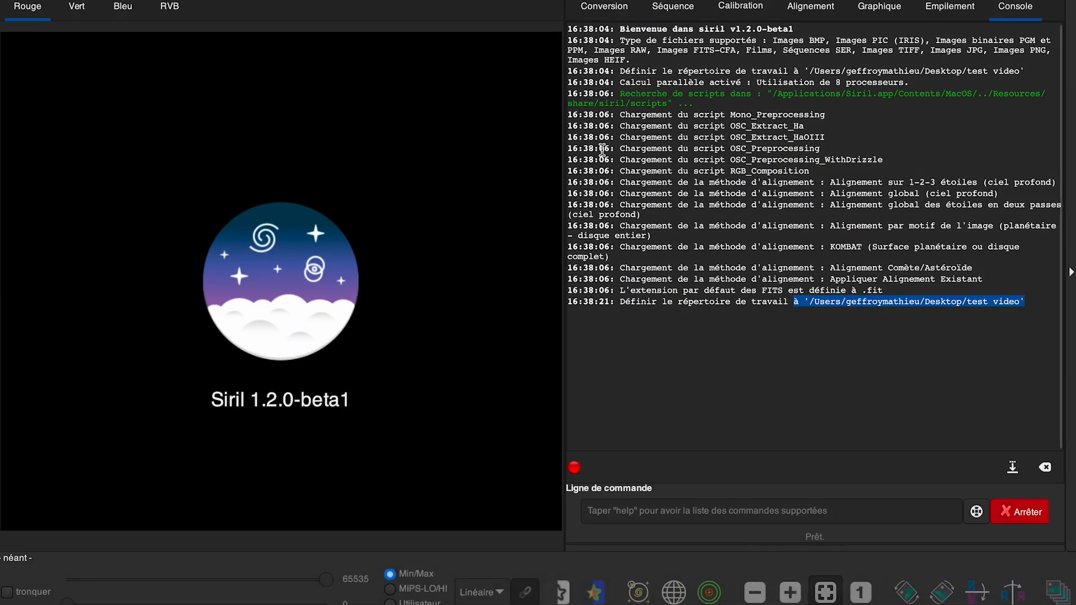
left_click(604, 7)
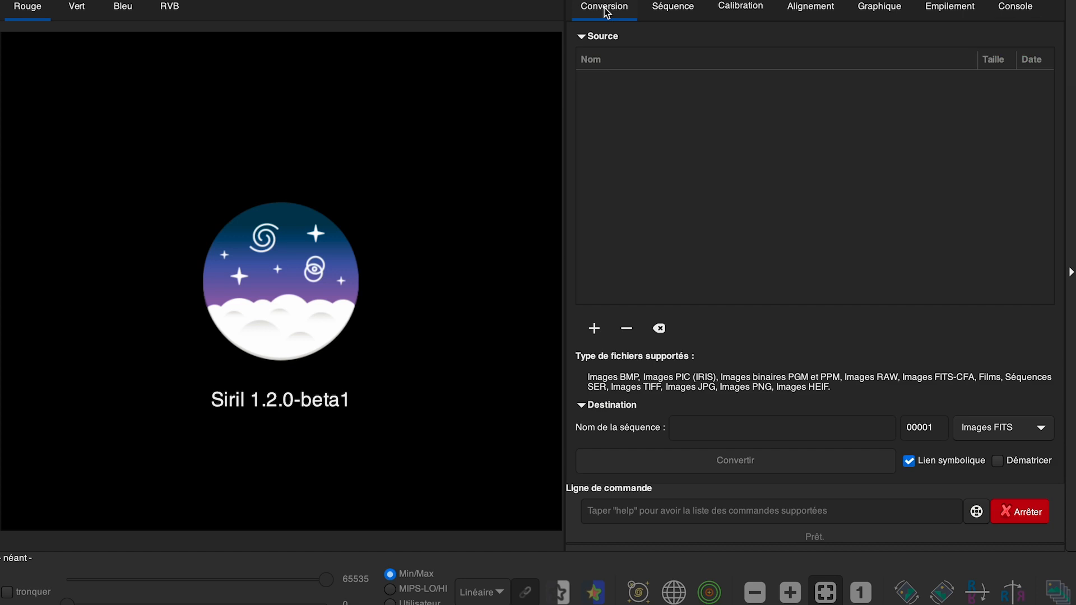
left_click(594, 328)
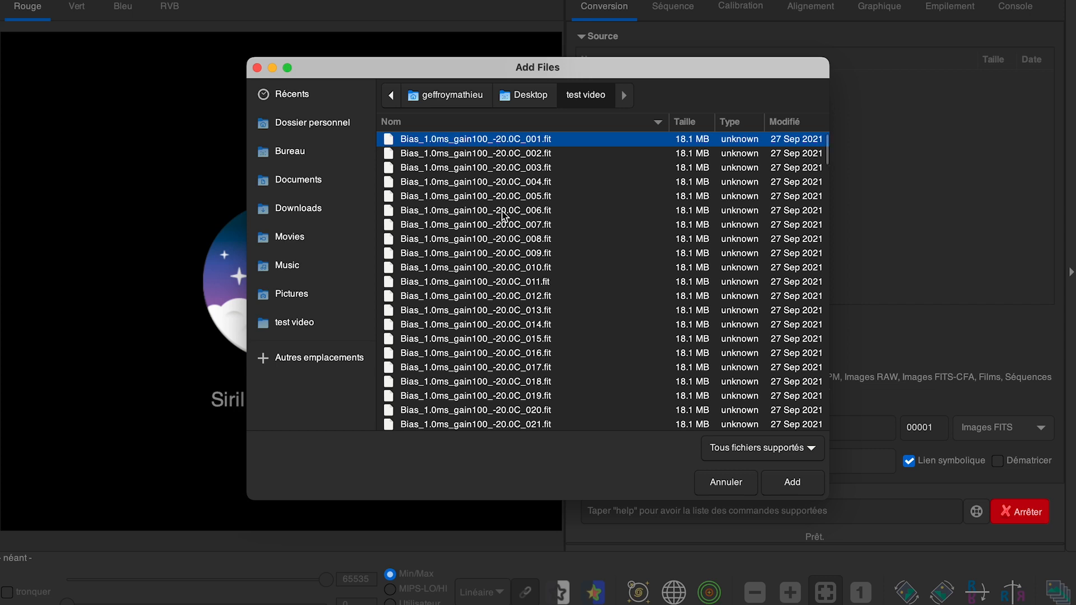
scroll(504, 216, "down", 5)
scroll(504, 216, "down", 10)
scroll(504, 216, "up", 4)
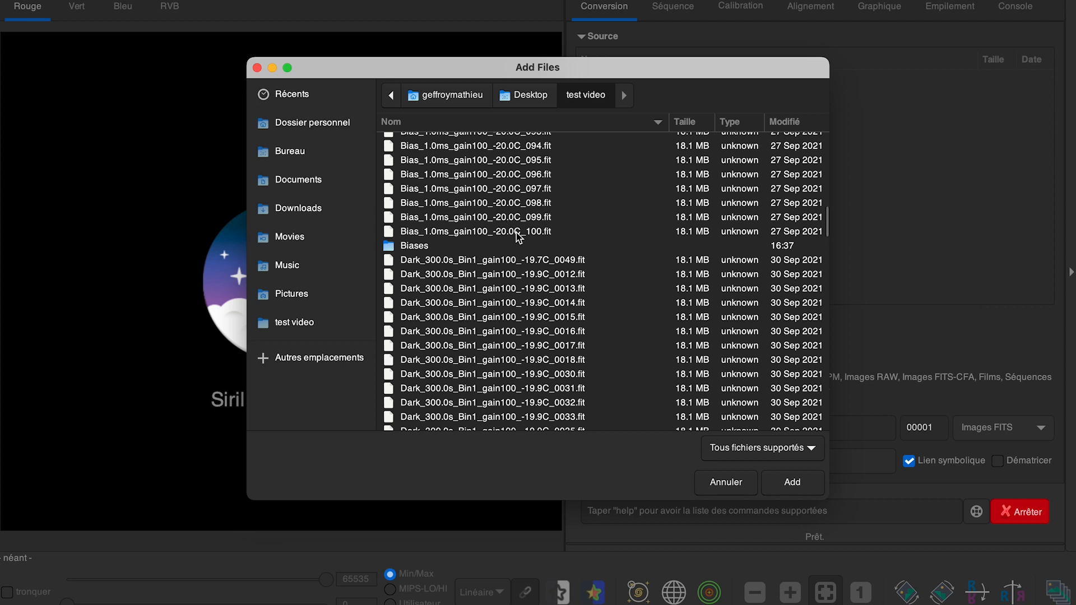
left_click(519, 232, "shift")
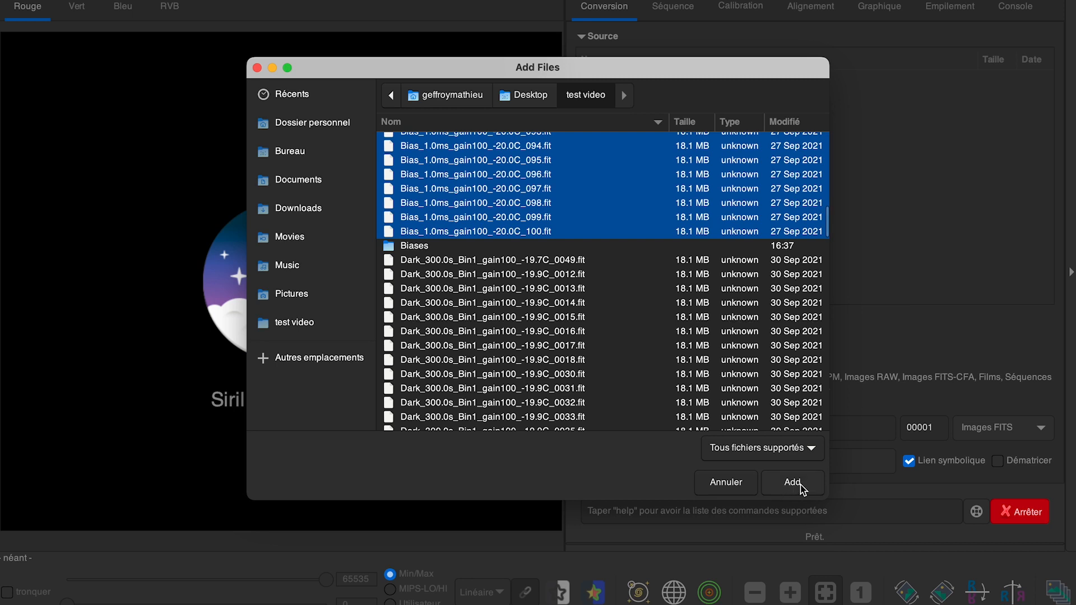
left_click(800, 485)
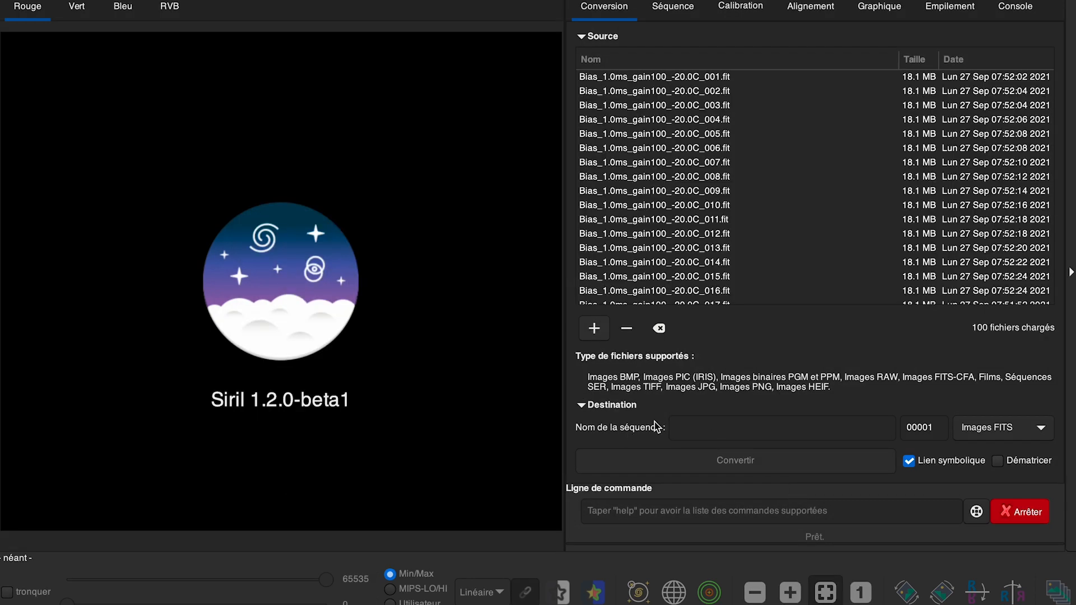
- Name the output sequence BIAS and convert the loaded bias frames to FITS images
left_click(690, 429)
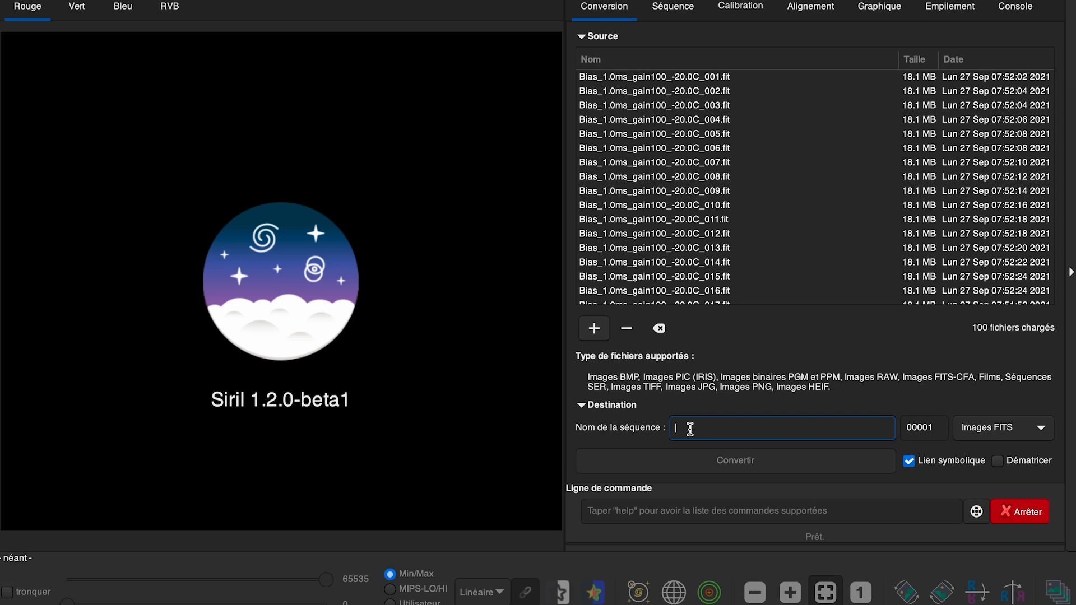
type("BIAS")
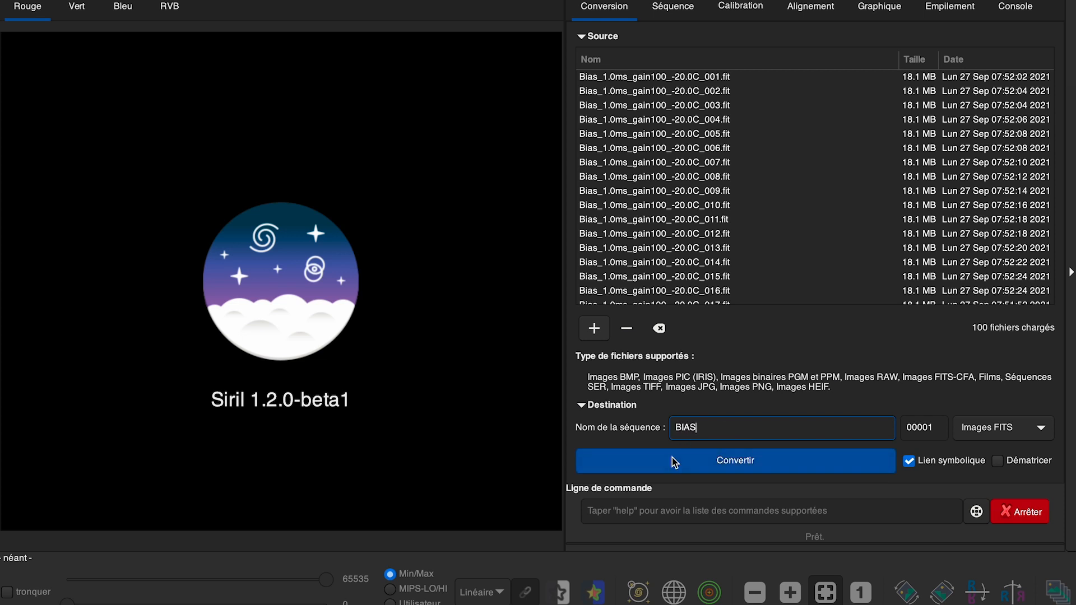
left_click(747, 464)
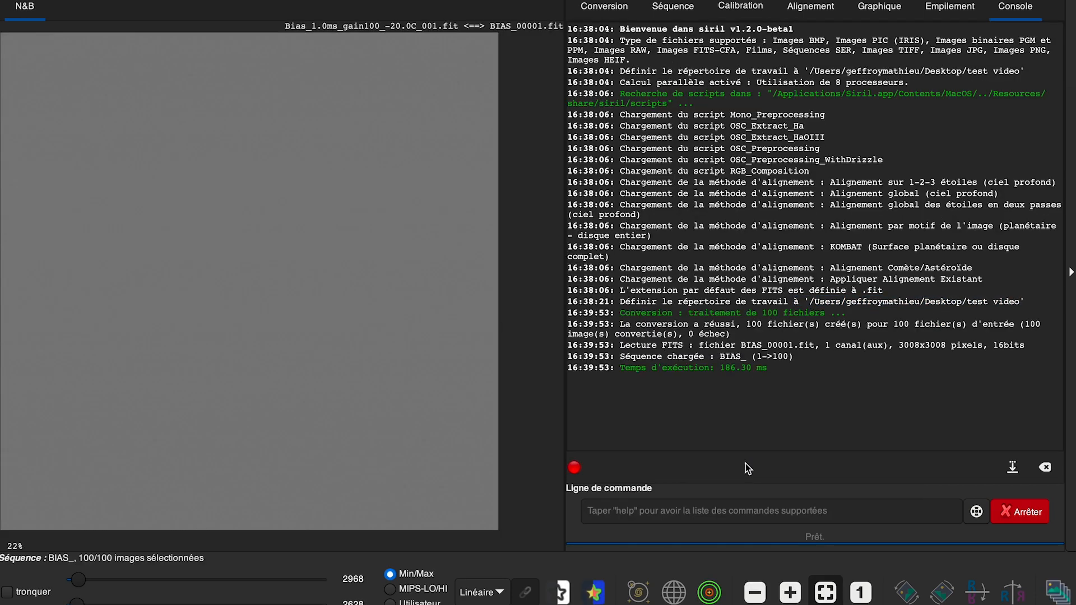
- Clear the bias files from the conversion sources and load all Dark_300.0s files, from -19.7C_0049 through -20.3C_0001
left_click(610, 9)
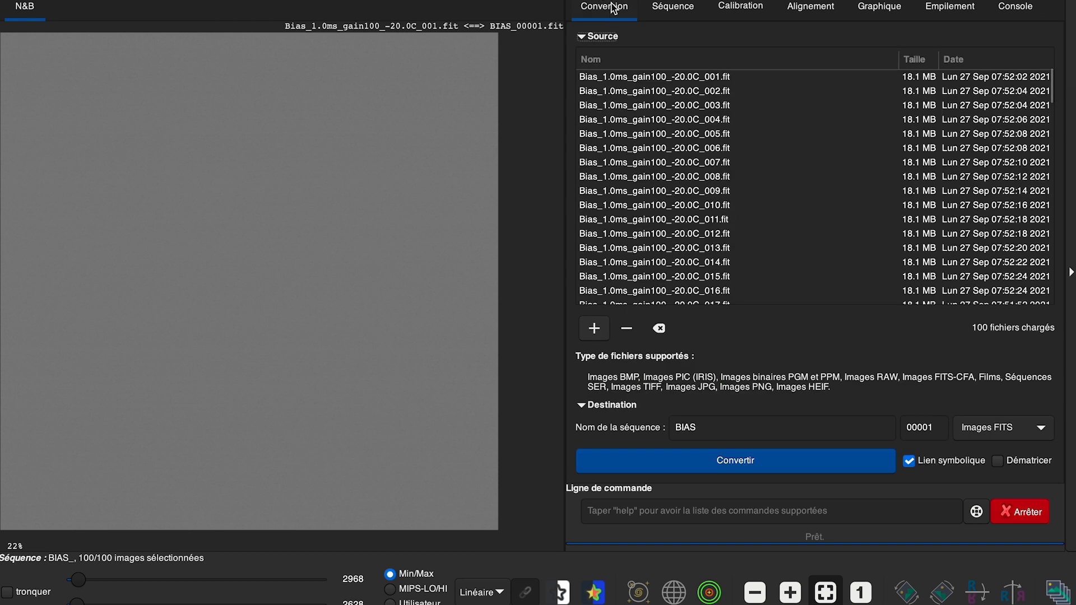
left_click(658, 328)
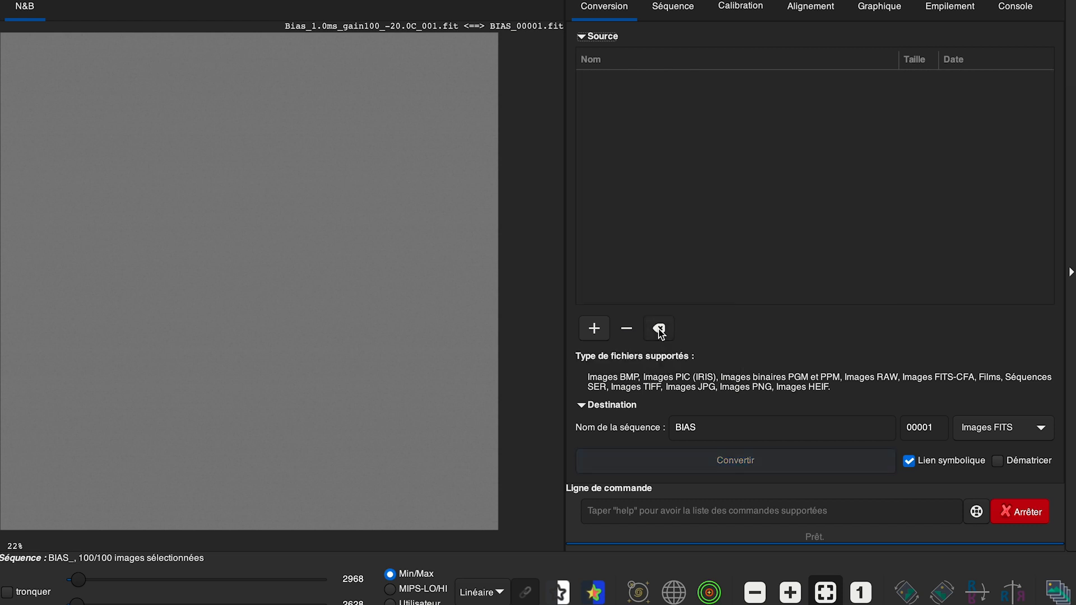
left_click(597, 333)
scroll(507, 302, "down", 10)
scroll(507, 300, "down", 20)
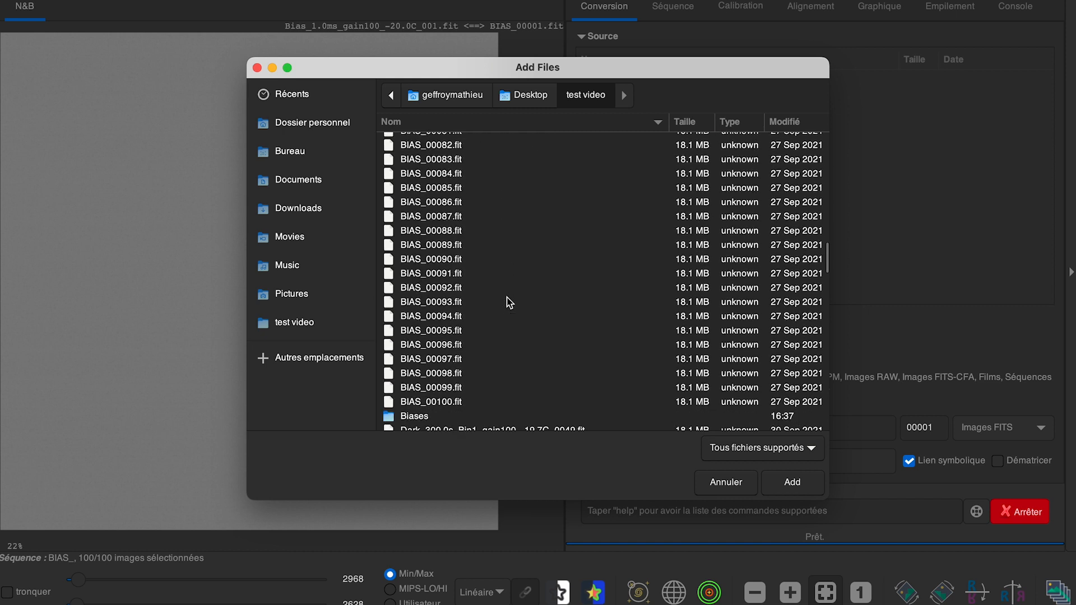
scroll(508, 302, "up", 3)
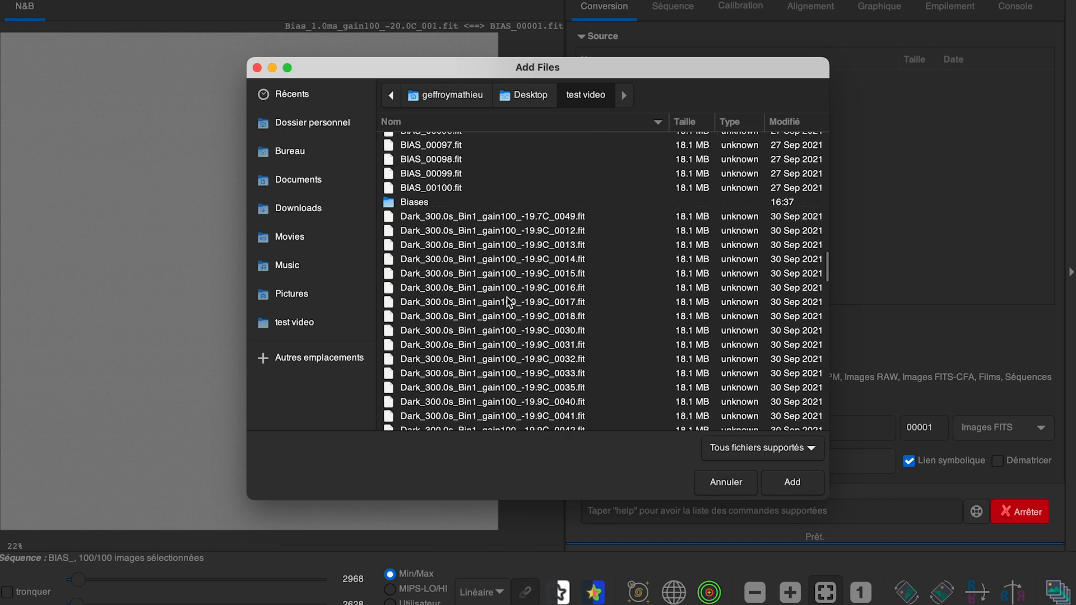
left_click(509, 220)
scroll(520, 301, "down", 15)
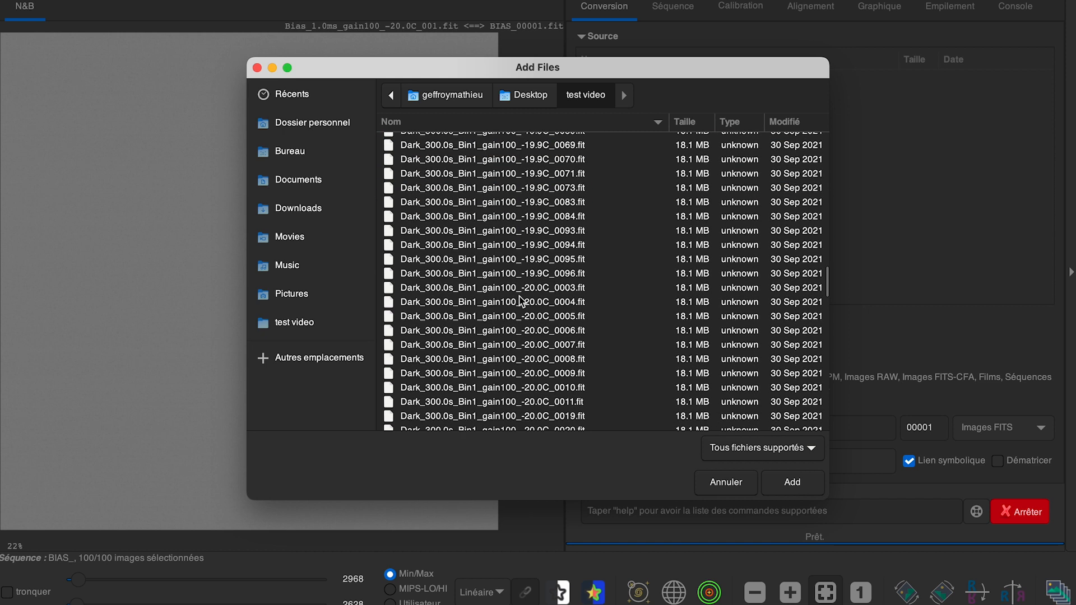
scroll(521, 301, "down", 10)
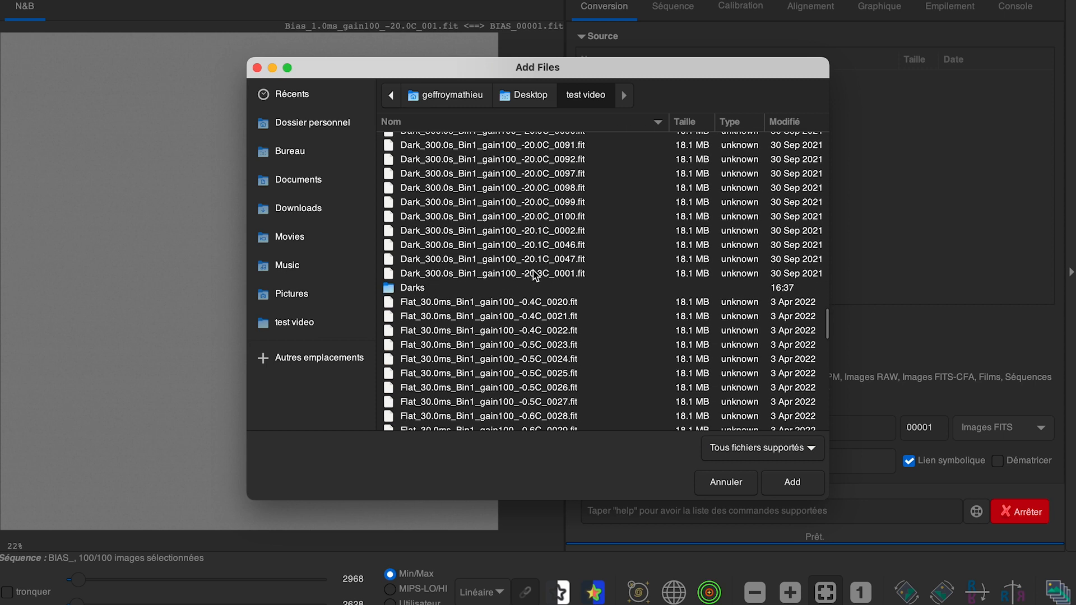
left_click(533, 275, "shift")
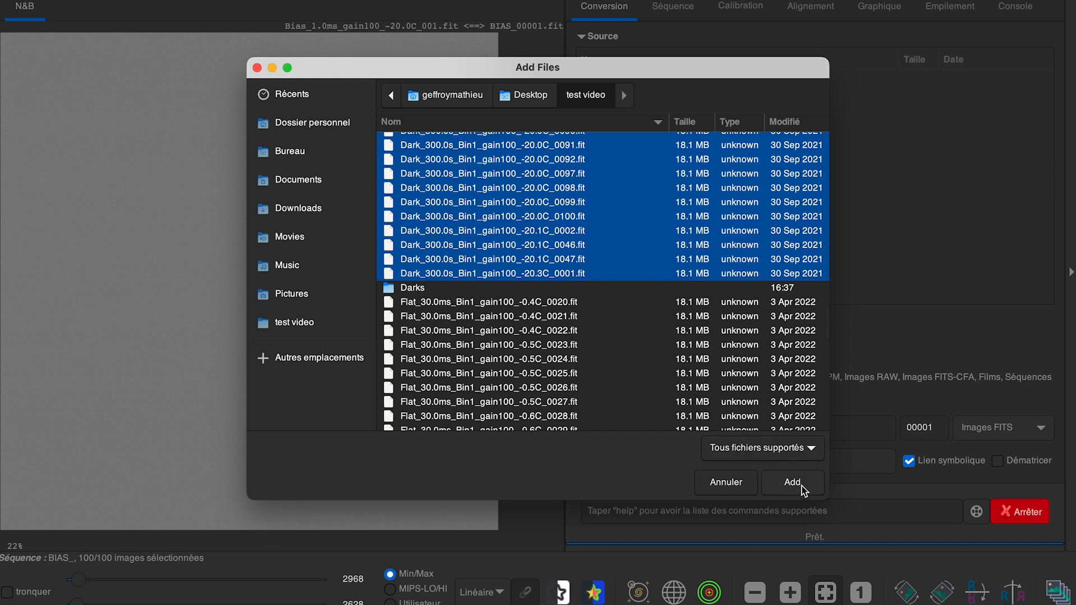
left_click(802, 486)
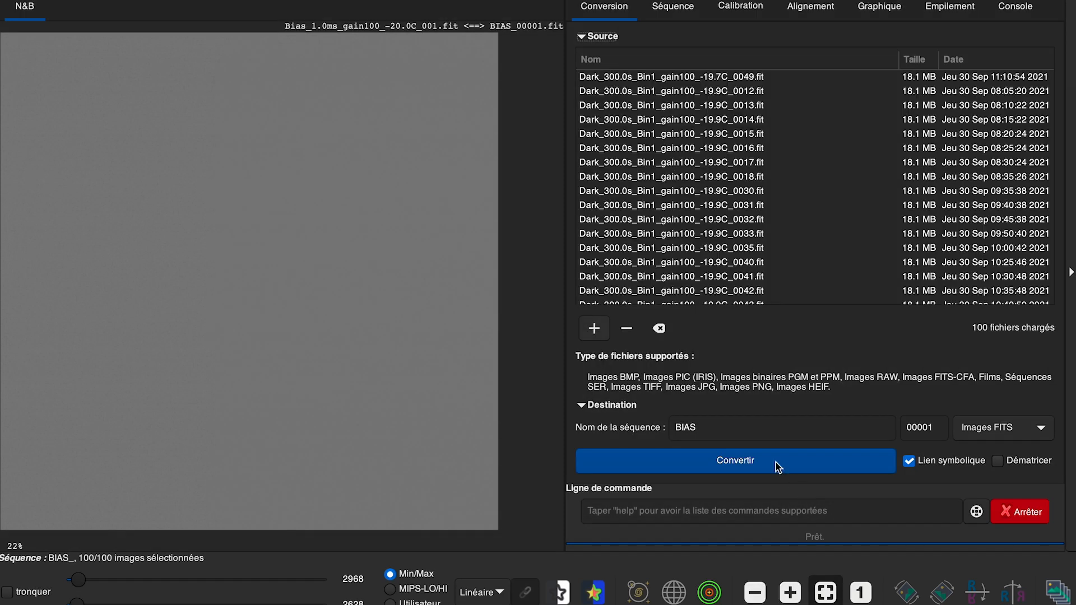
- Rename the output sequence DARKS and convert the loaded dark frames
left_click(690, 428)
left_click_drag(690, 428, 607, 415)
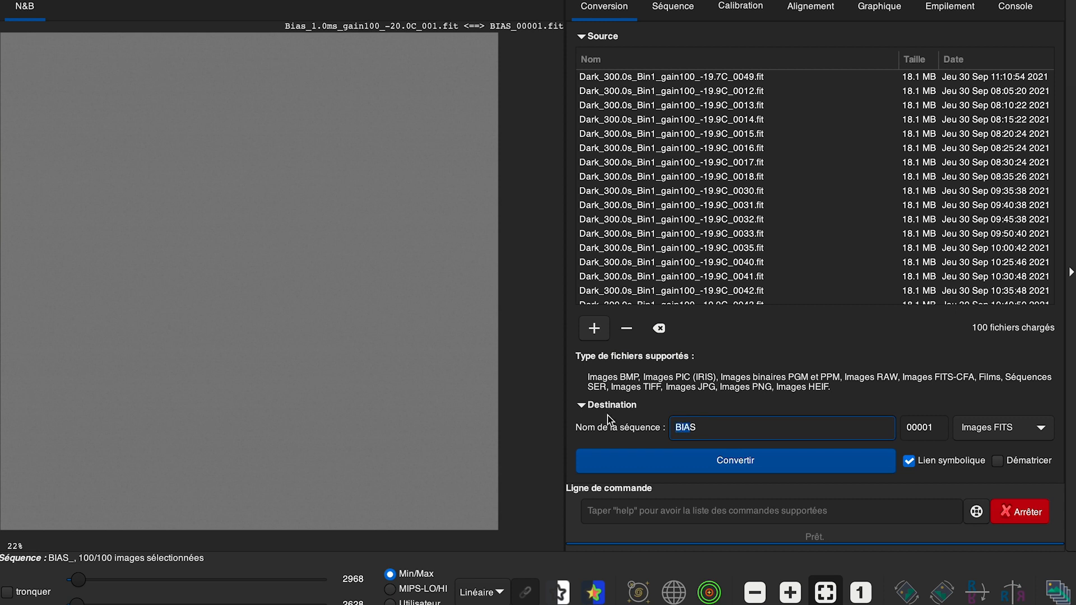
type("DARK")
left_click(677, 459)
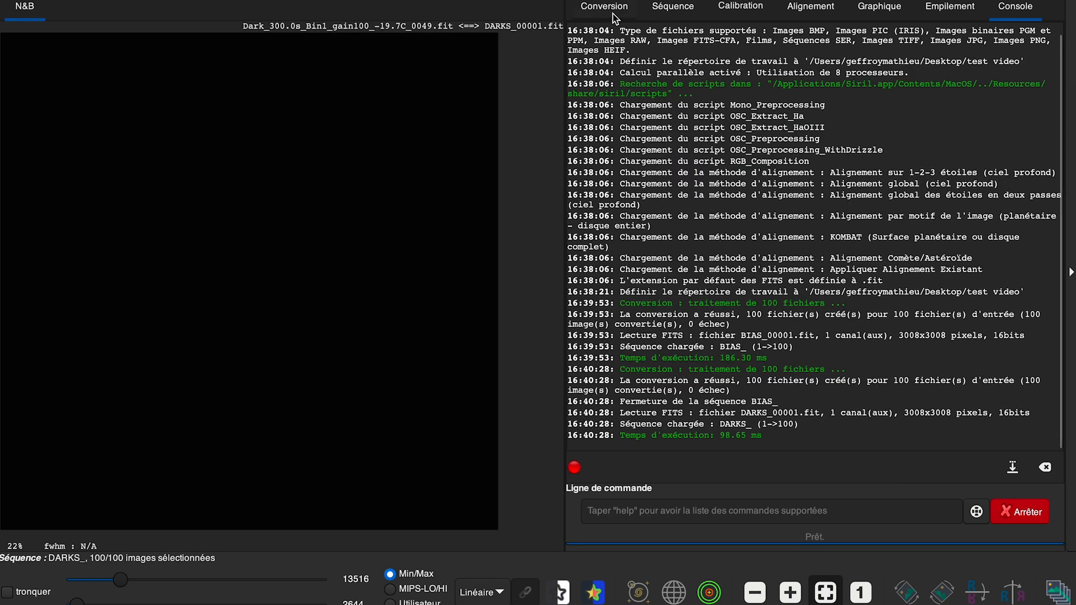
- Clear the dark files from the conversion sources and load all Flat_30.0ms files, from -0.4C_0020 through 0.7C_0002
left_click(613, 11)
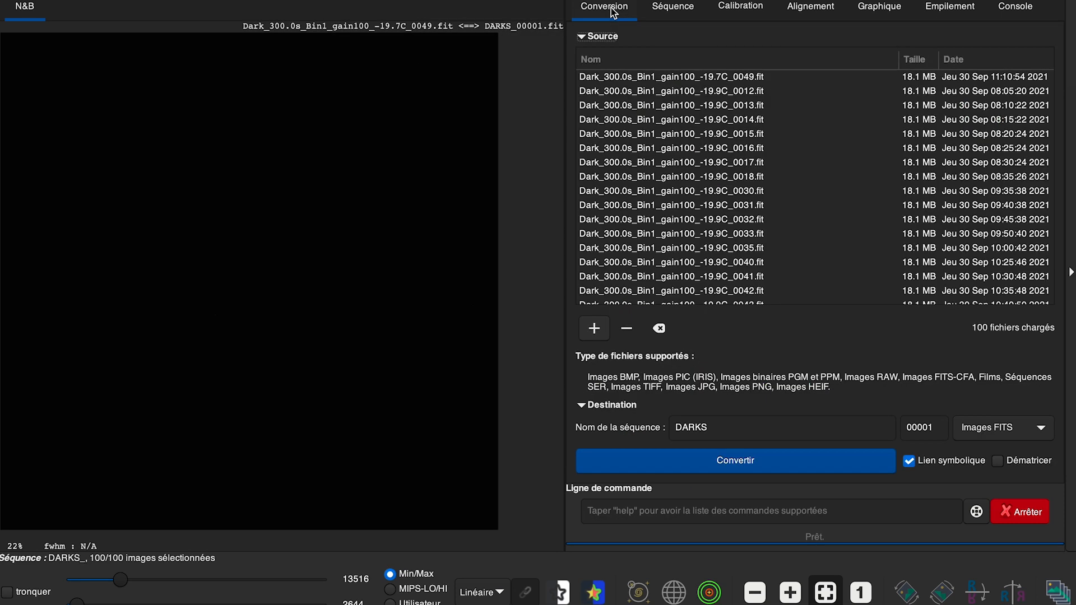
left_click(659, 329)
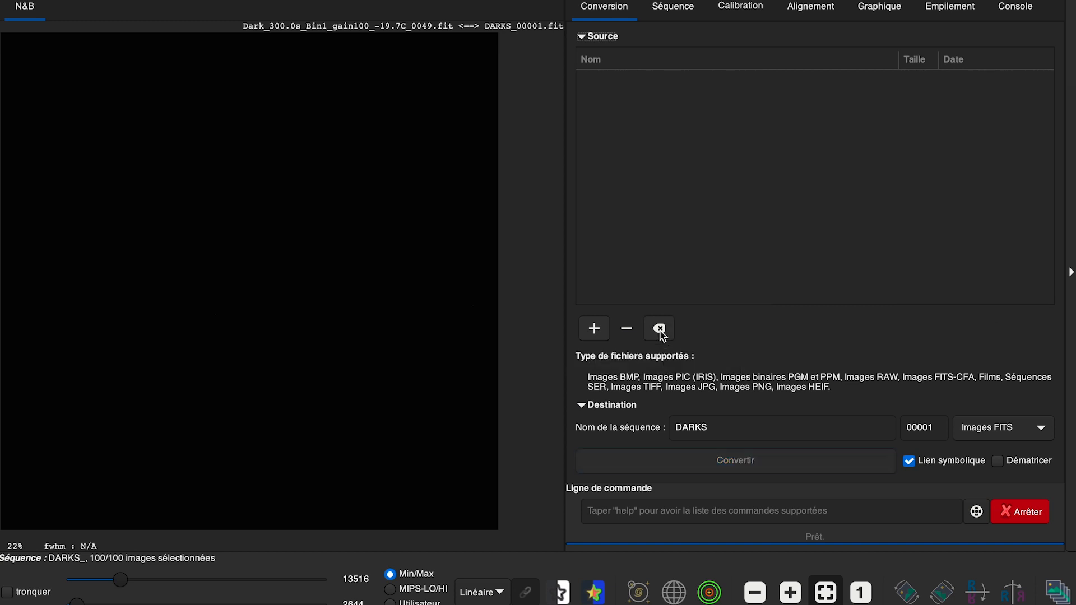
left_click(596, 328)
scroll(551, 313, "down", 20)
scroll(551, 312, "down", 15)
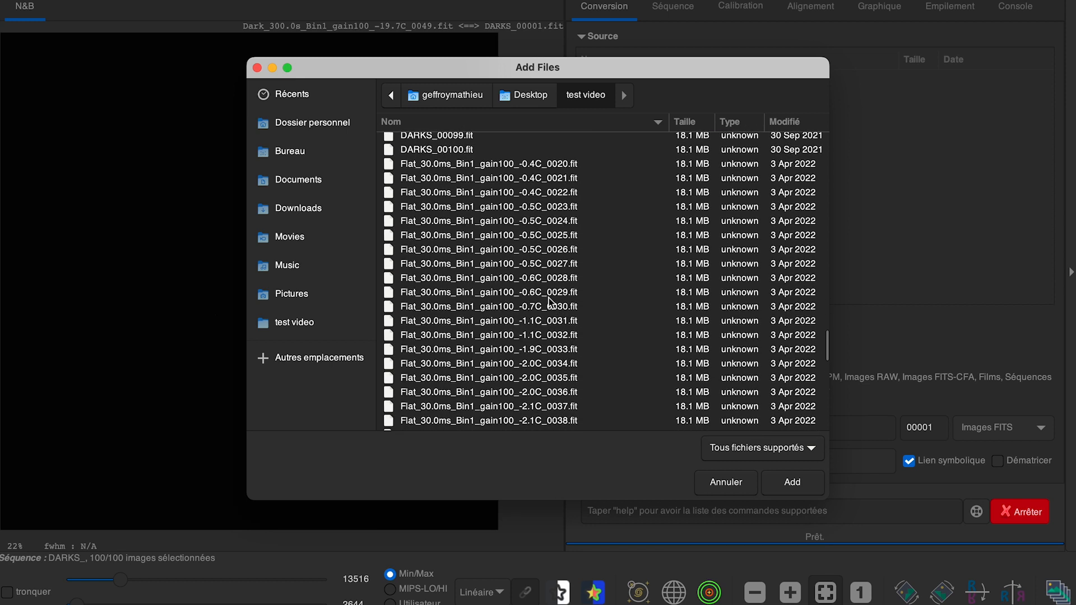
left_click(520, 168)
scroll(516, 229, "up", 1)
scroll(517, 230, "down", 20)
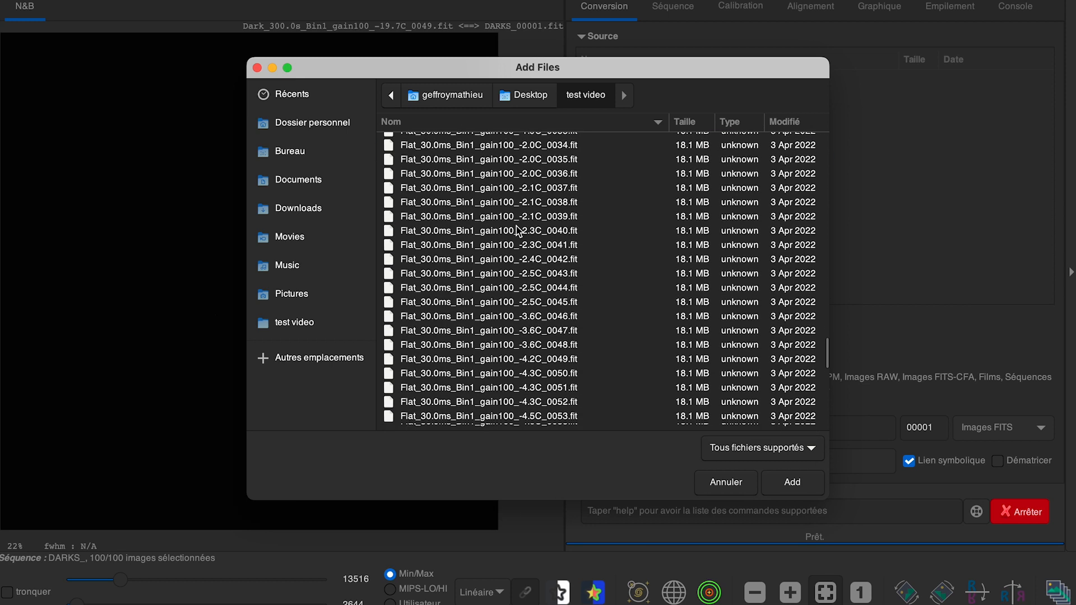
scroll(516, 229, "down", 4)
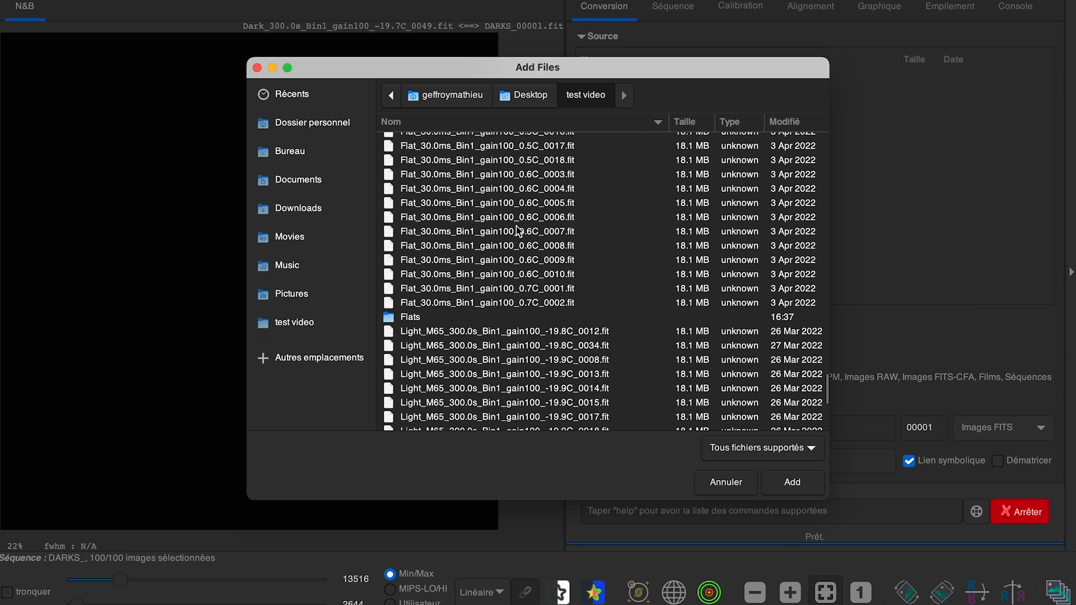
left_click(508, 250, "shift")
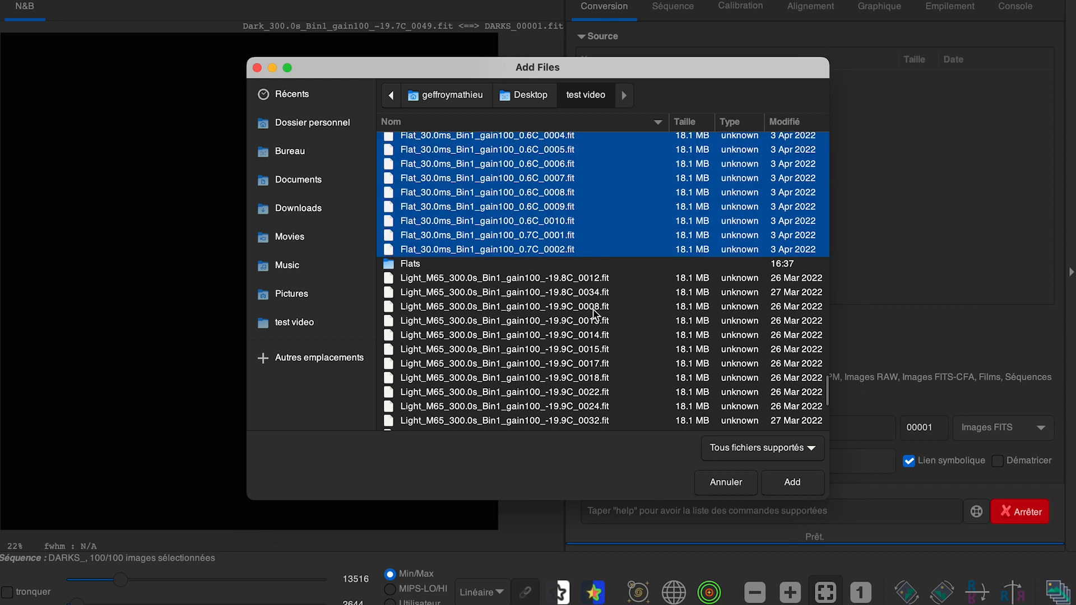
left_click(790, 482)
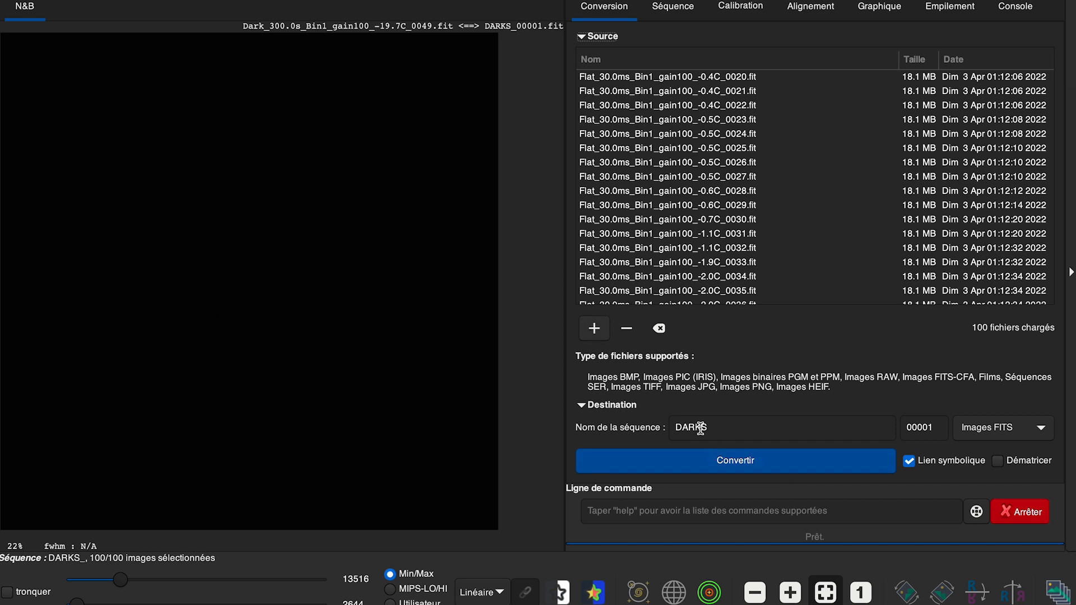
- Rename the output sequence FLATS and convert the loaded flat frames
left_click_drag(695, 426, 603, 430)
type("FLATS")
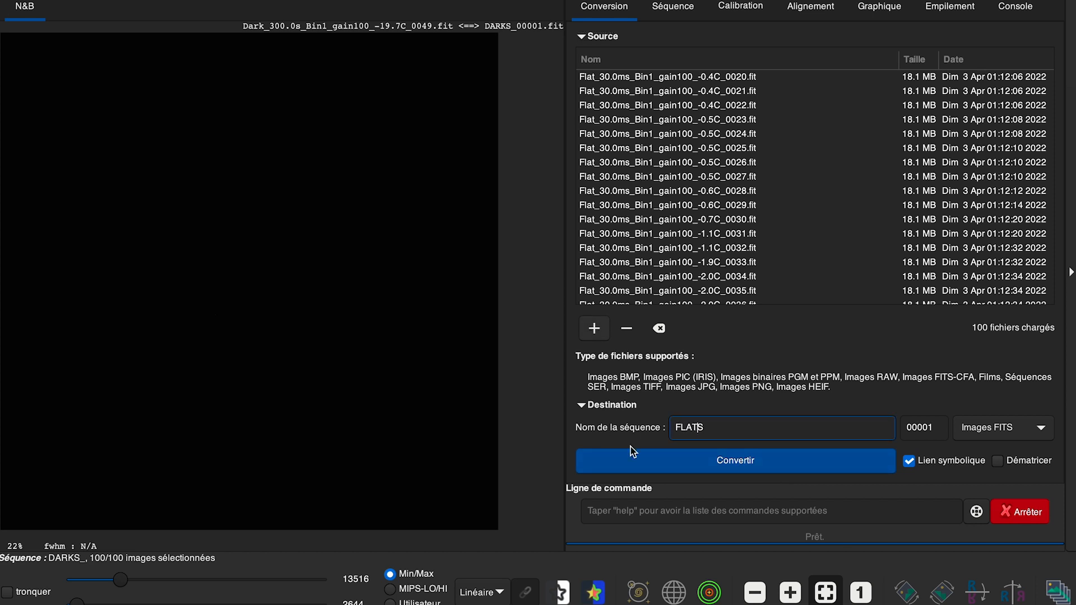
left_click(678, 462)
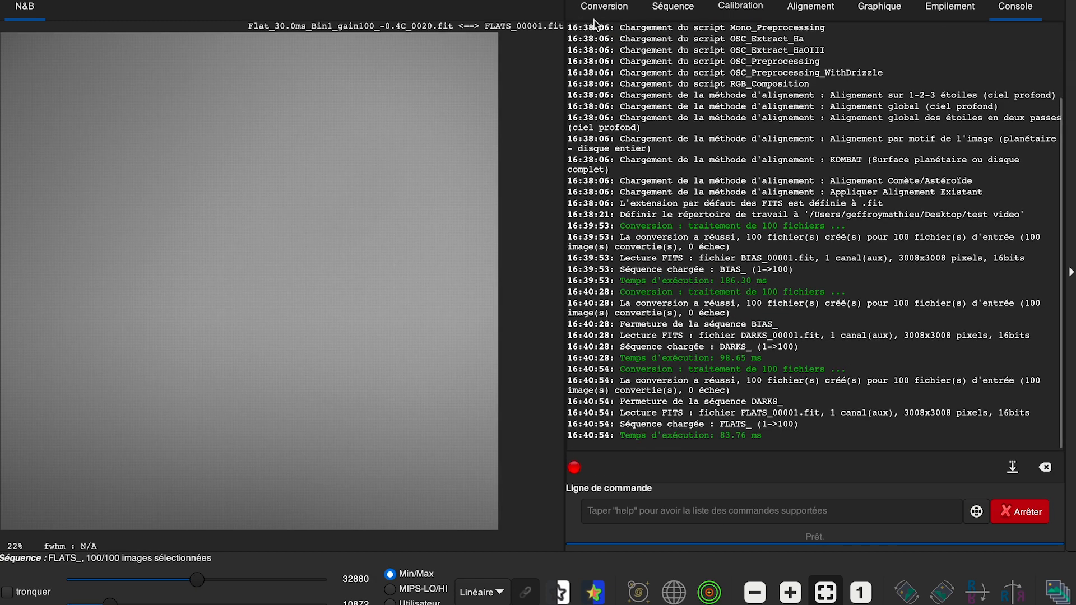
- Clear the flat files from the conversion sources and load all the Light_M65_300.0s files, starting from -19.8C_0012
left_click(609, 11)
left_click(658, 328)
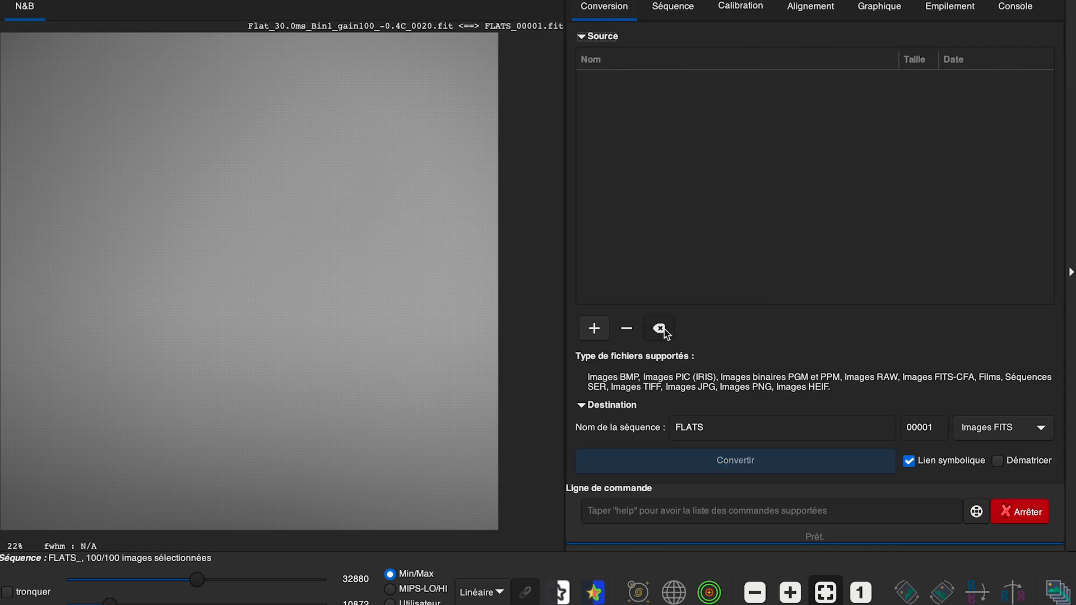
left_click(604, 334)
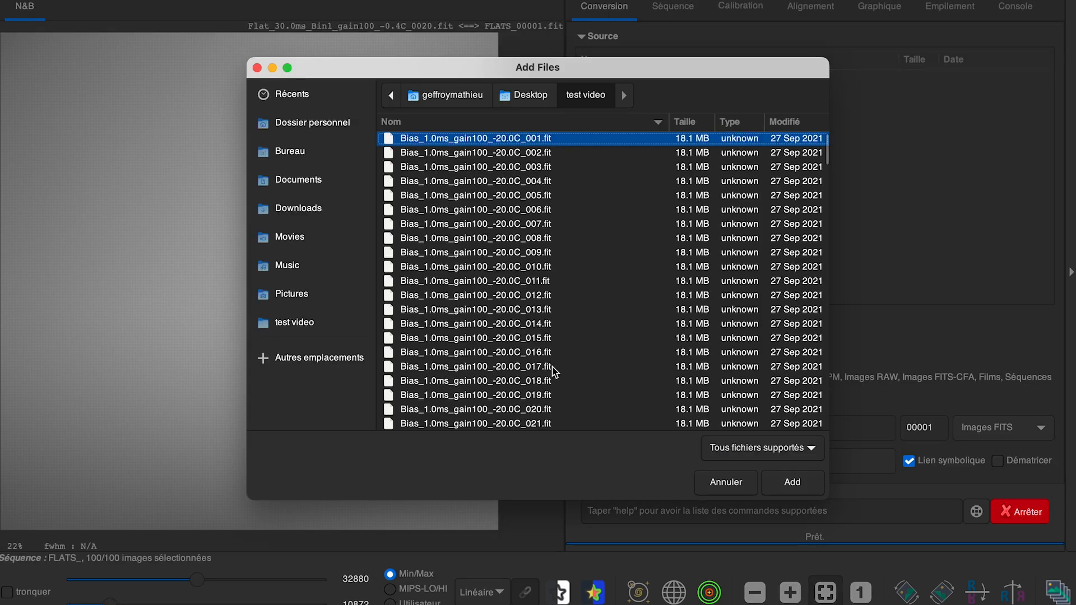
scroll(554, 371, "down", 20)
scroll(554, 371, "down", 15)
left_click(537, 408)
scroll(538, 395, "up", 10)
scroll(568, 258, "up", 2)
left_click(545, 245, "shift")
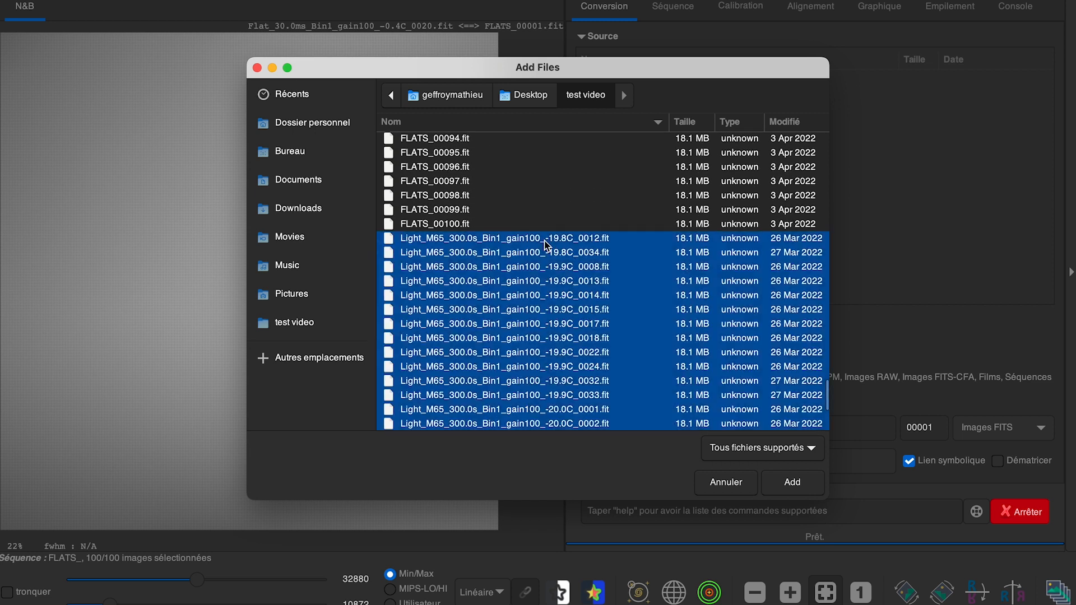
left_click(781, 483)
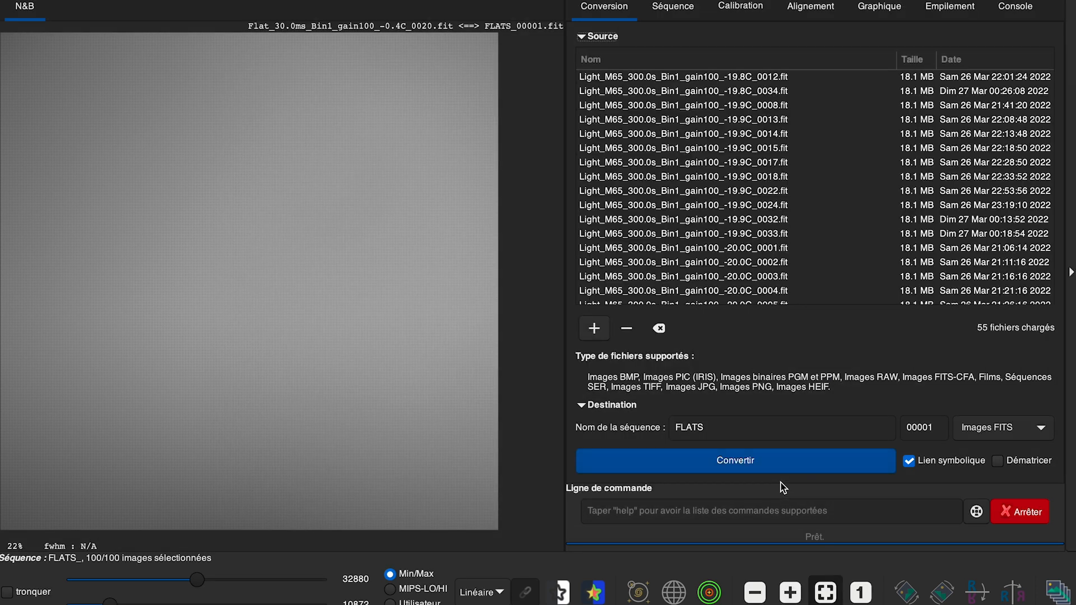
- Rename the output sequence LIGHTS and convert the loaded M65 light frames
left_click_drag(698, 428, 601, 421)
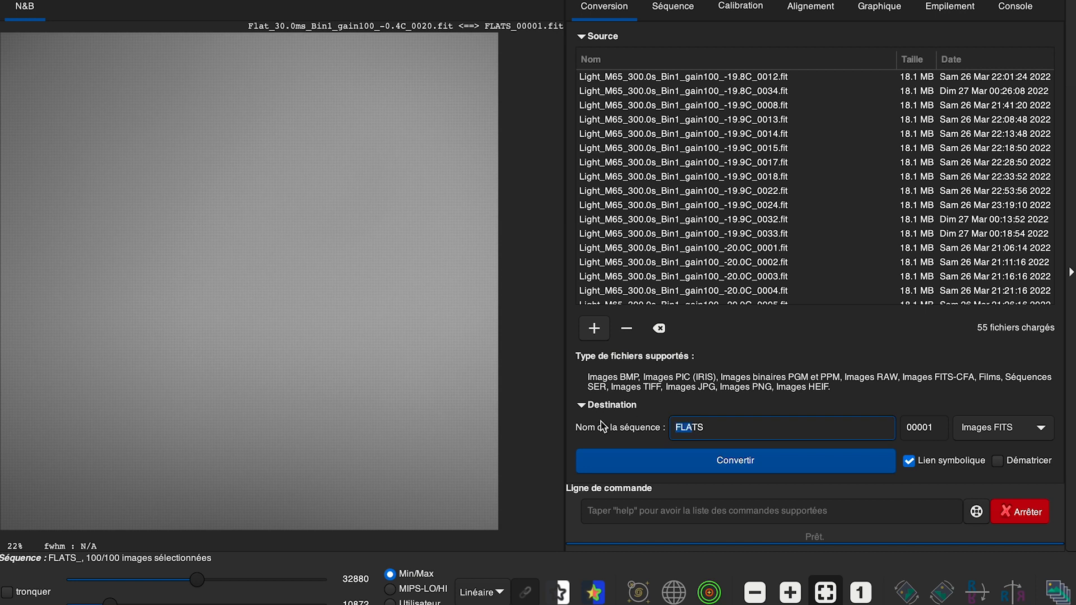
type("LIGH")
left_click(714, 463)
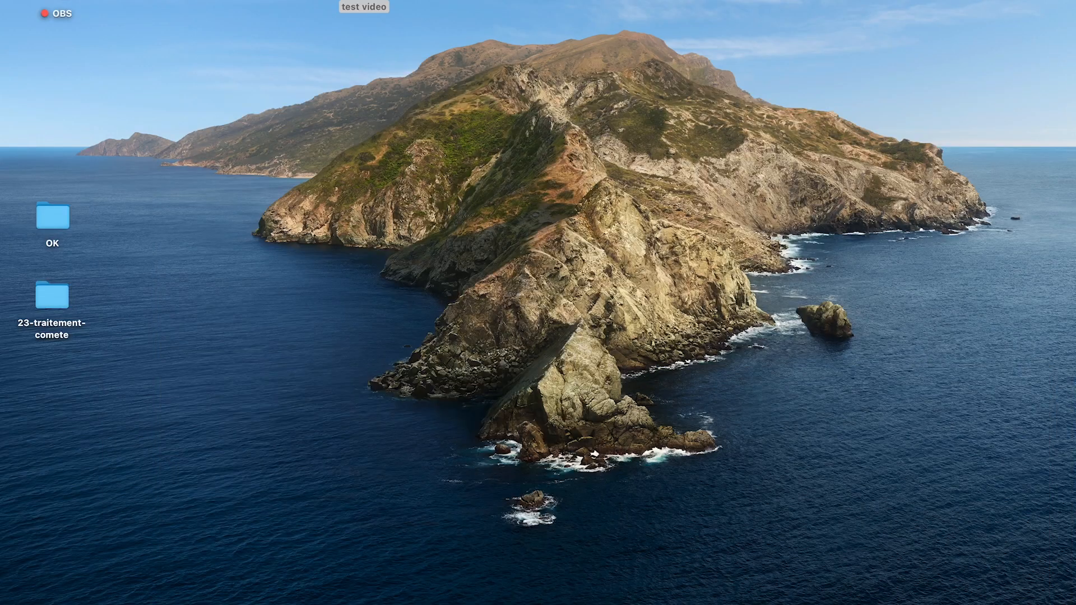
- Switch to the test video folder in Finder and examine the converted DARKS and LIGHTS files, down to LIGHTS_conversion.txt
mouse_move(996, 602)
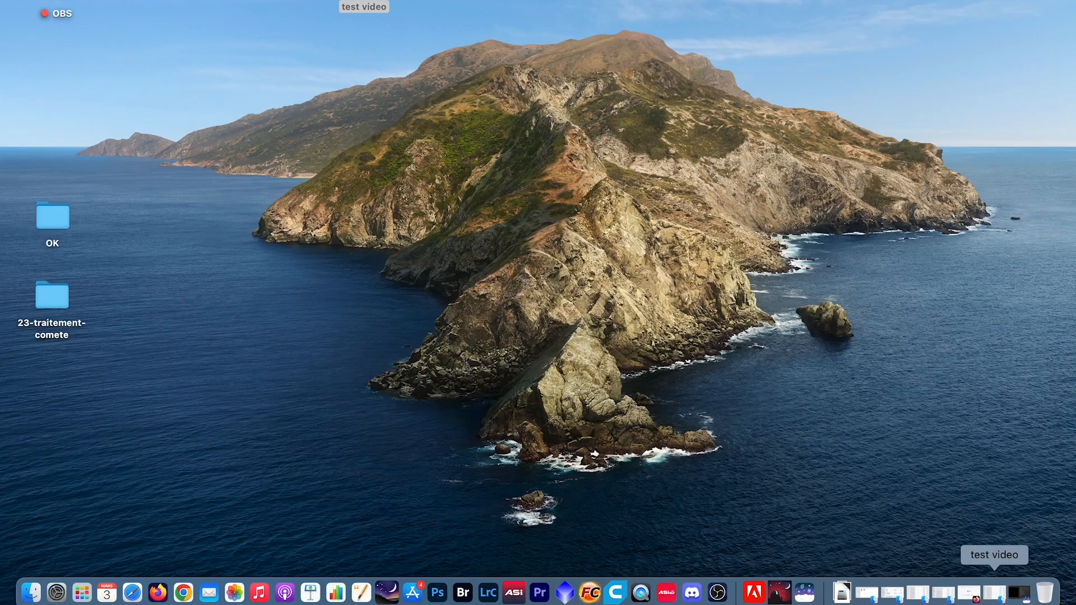
left_click(998, 598)
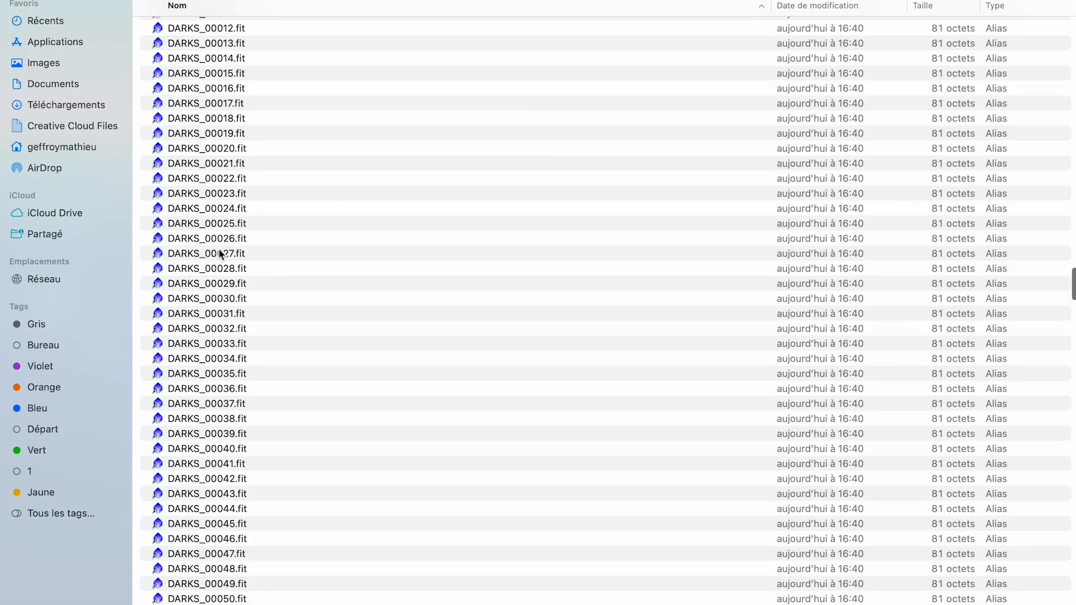
scroll(211, 297, "down", 20)
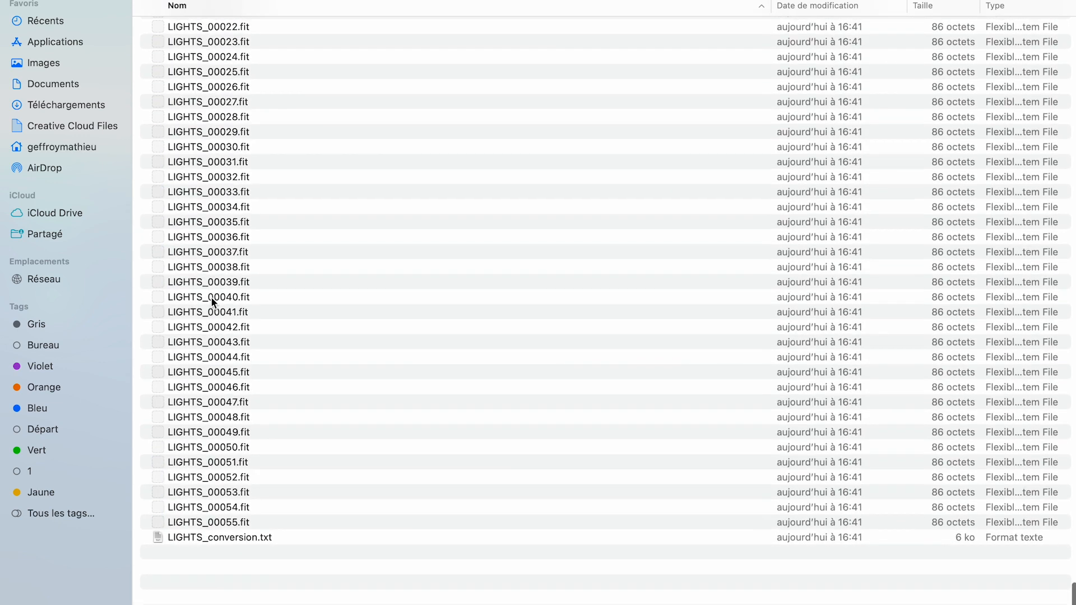
scroll(211, 302, "up", 10)
scroll(211, 301, "down", 10)
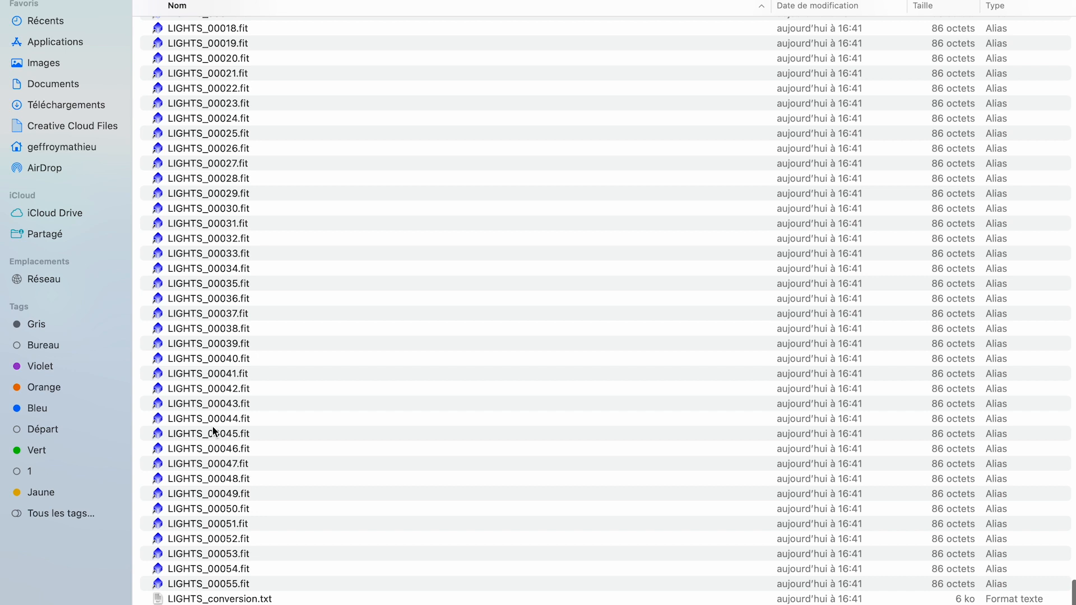
scroll(213, 431, "up", 10)
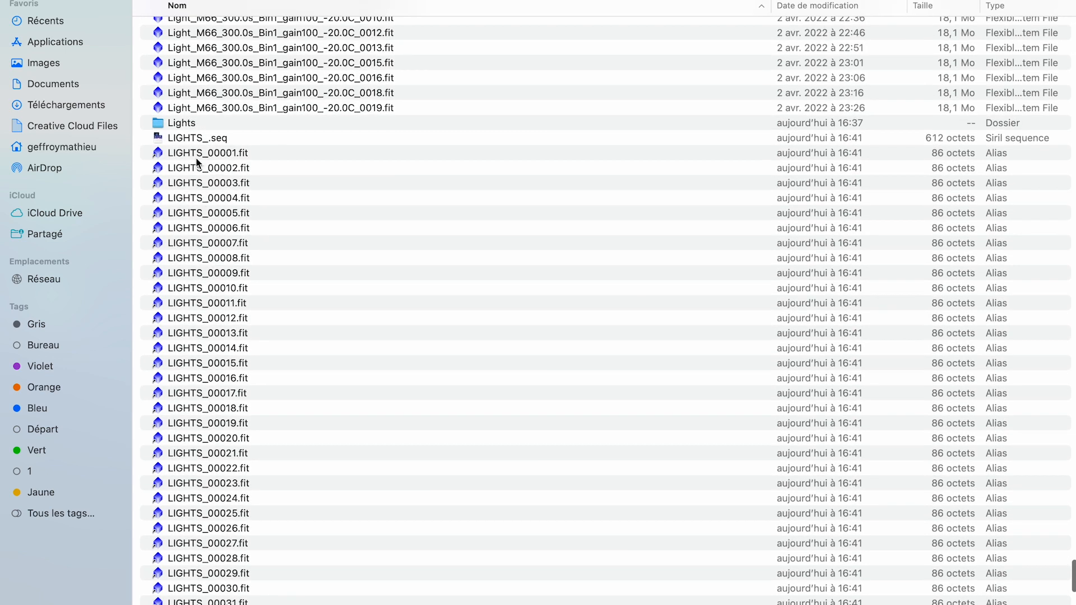
scroll(190, 487, "down", 8)
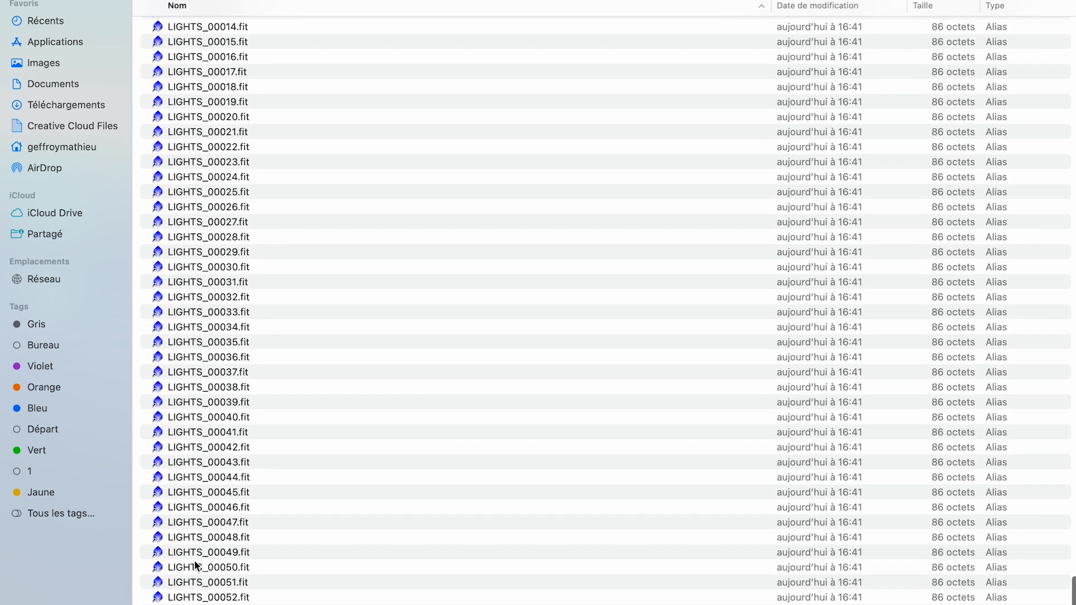
scroll(240, 280, "up", 9)
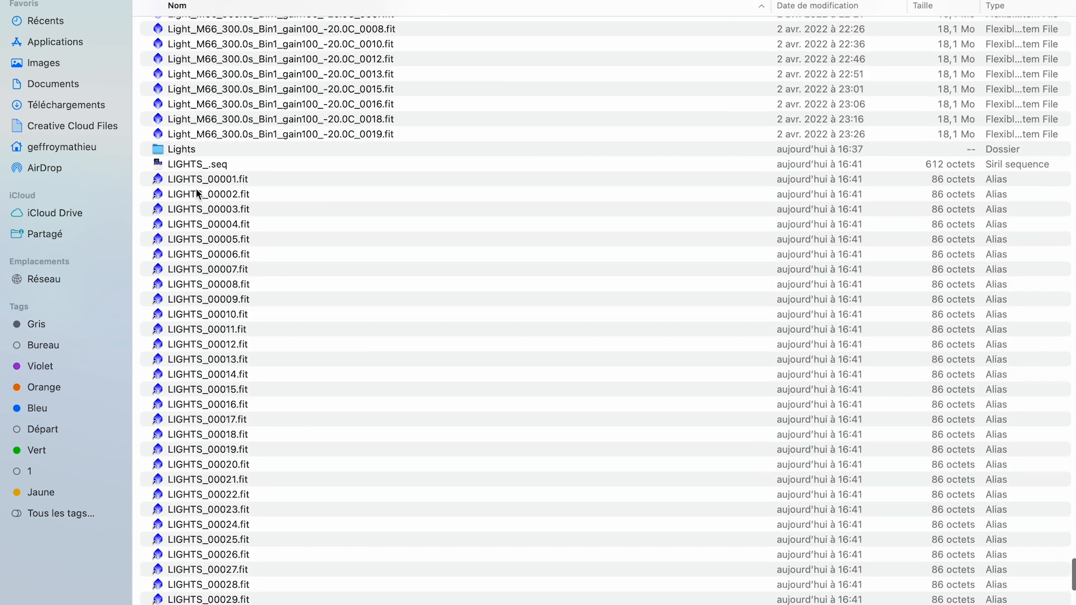
- Move LIGHTS_.seq and the files LIGHTS_00001.fit through LIGHTS_00055.fit into the Lights folder
scroll(227, 193, "down", 10)
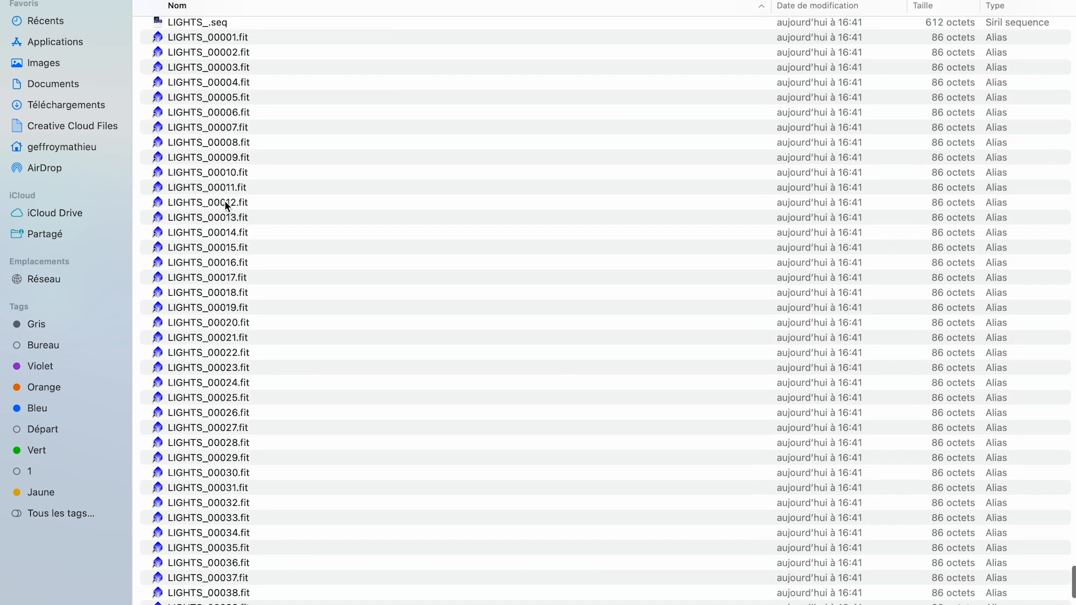
left_click(228, 587)
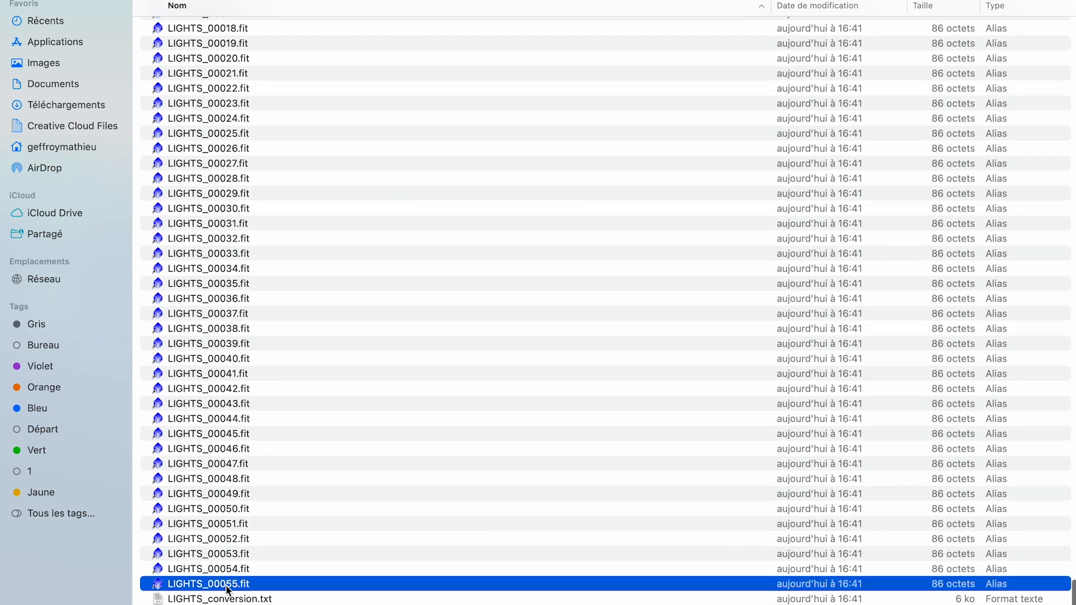
scroll(245, 425, "up", 12)
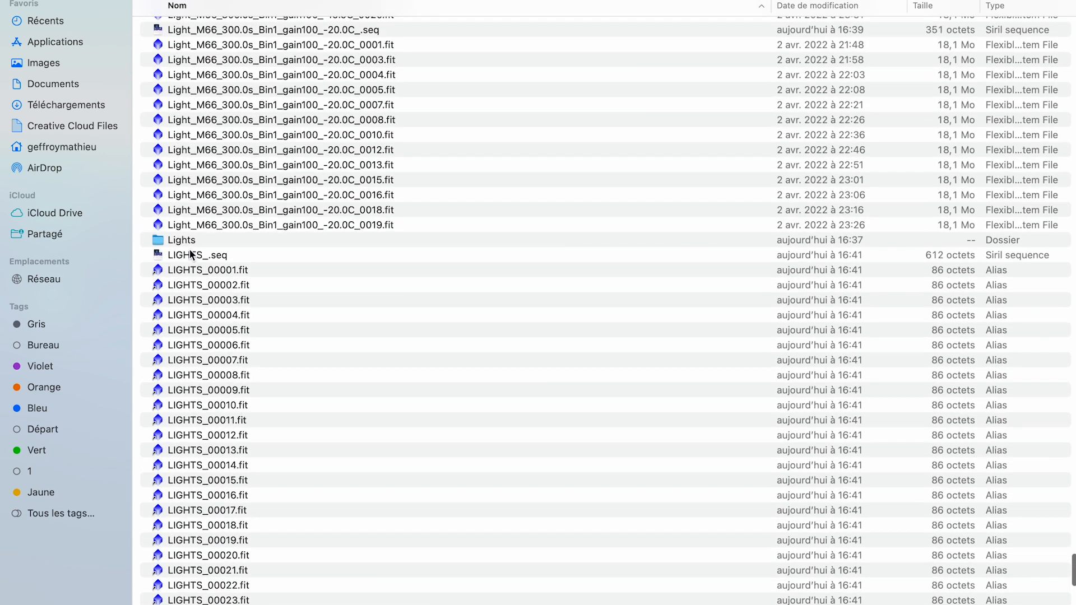
left_click(191, 253, "shift")
left_click_drag(187, 254, 186, 241)
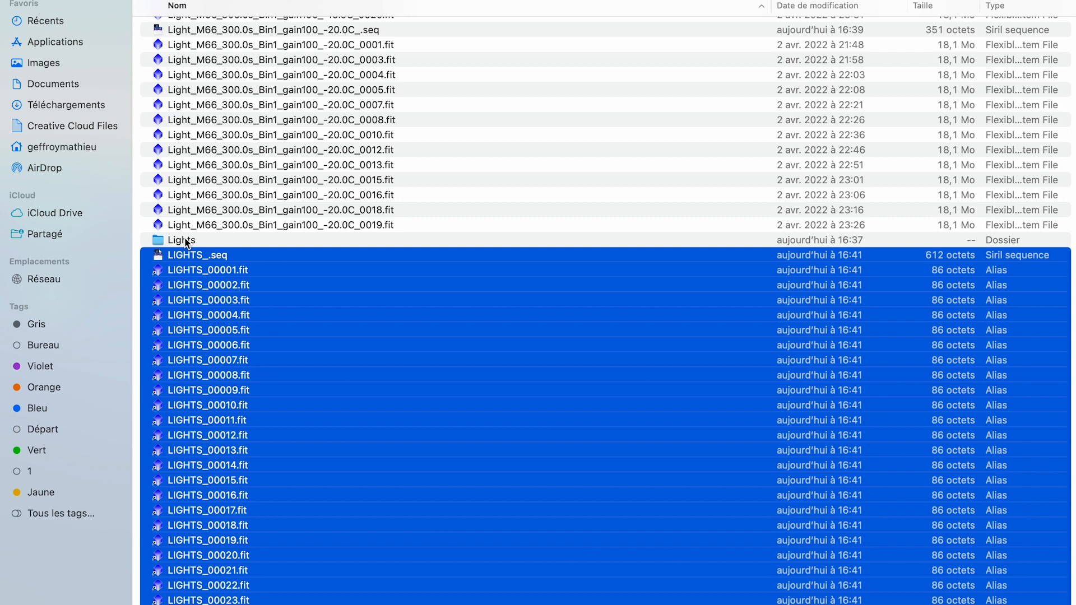
- Move FLATS_.seq and the files FLATS_00001.fit through FLATS_00100.fit into the Flats folder
scroll(185, 240, "up", 15)
scroll(188, 359, "down", 2)
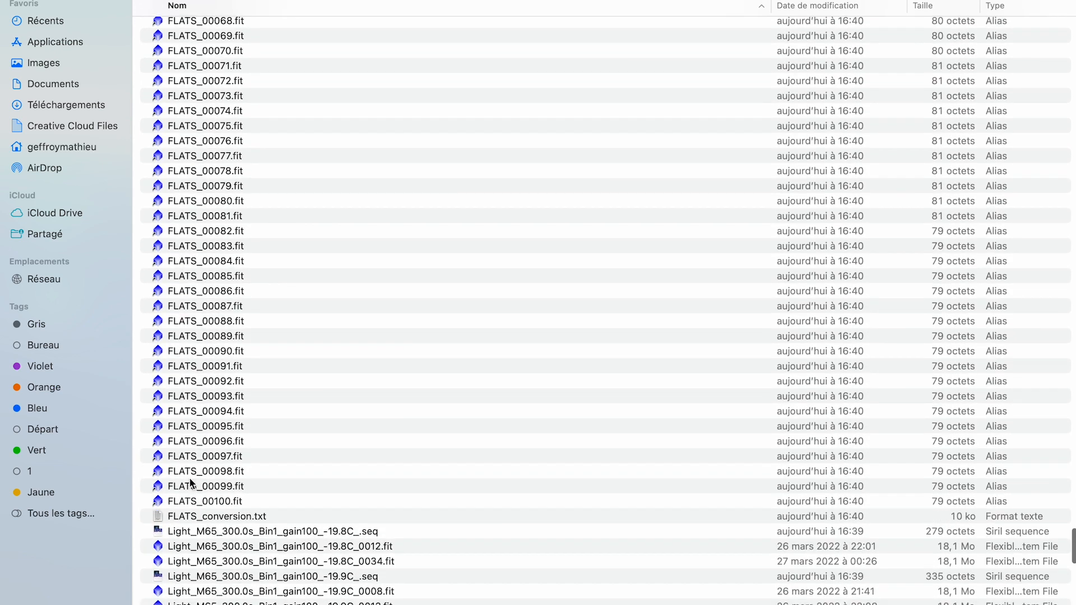
left_click(234, 501)
scroll(220, 386, "up", 6)
scroll(221, 387, "up", 20)
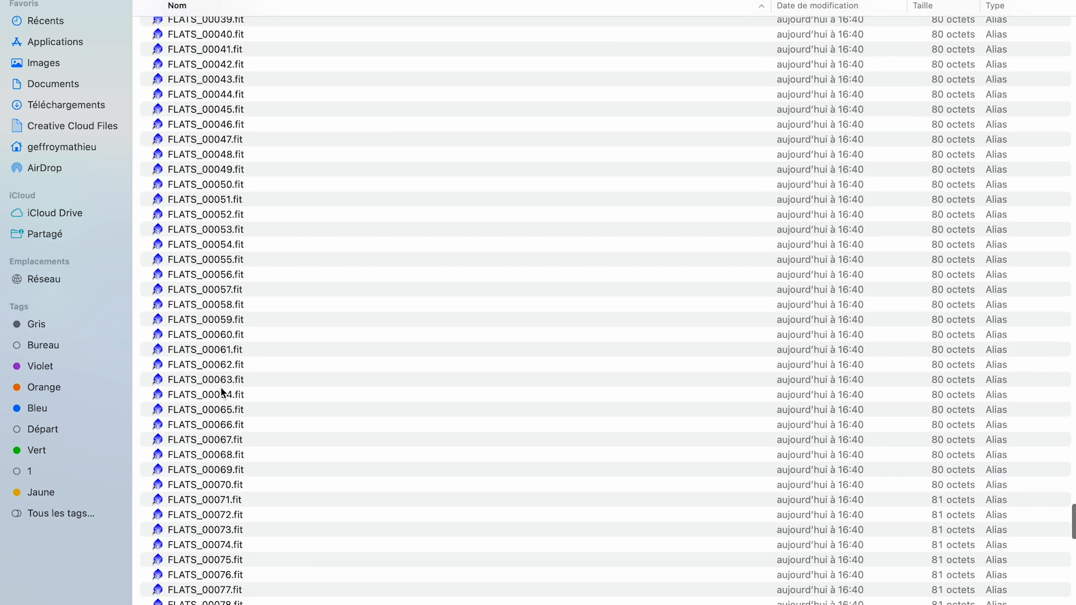
scroll(223, 392, "up", 1)
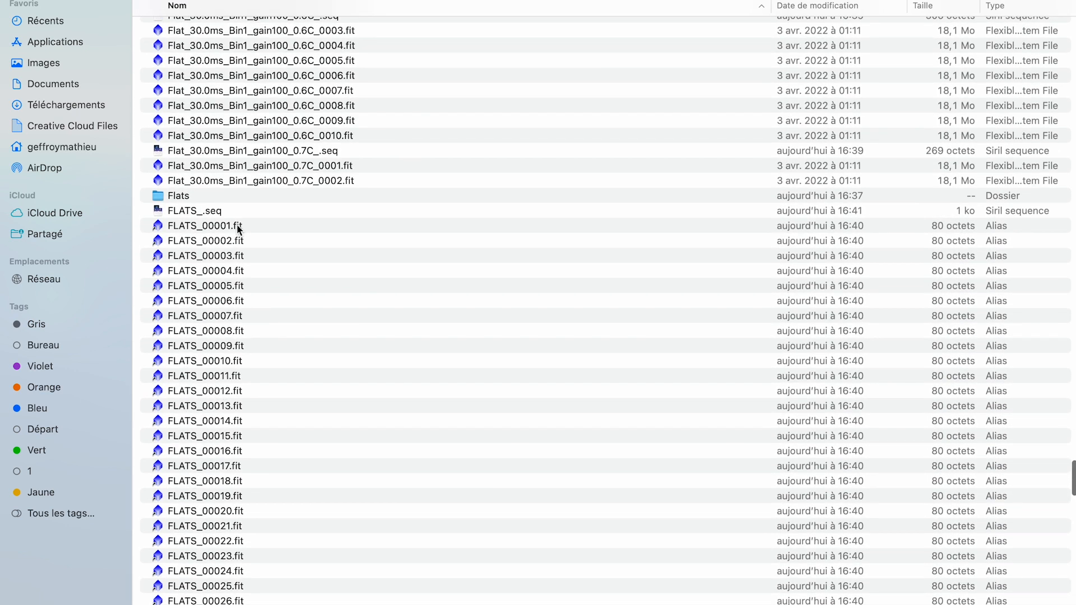
left_click(212, 212, "shift")
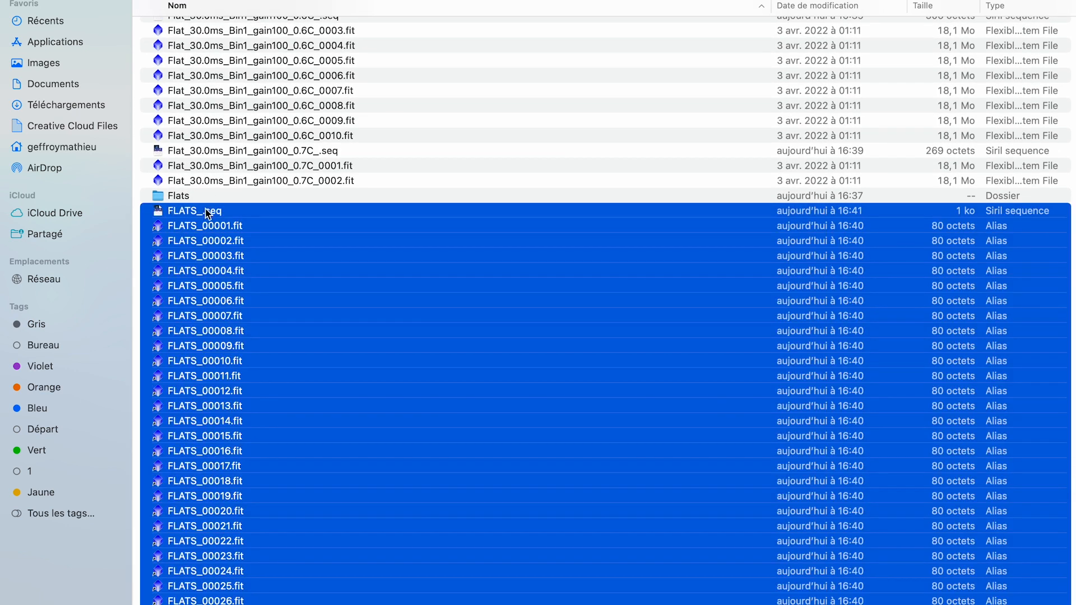
left_click_drag(189, 212, 184, 198)
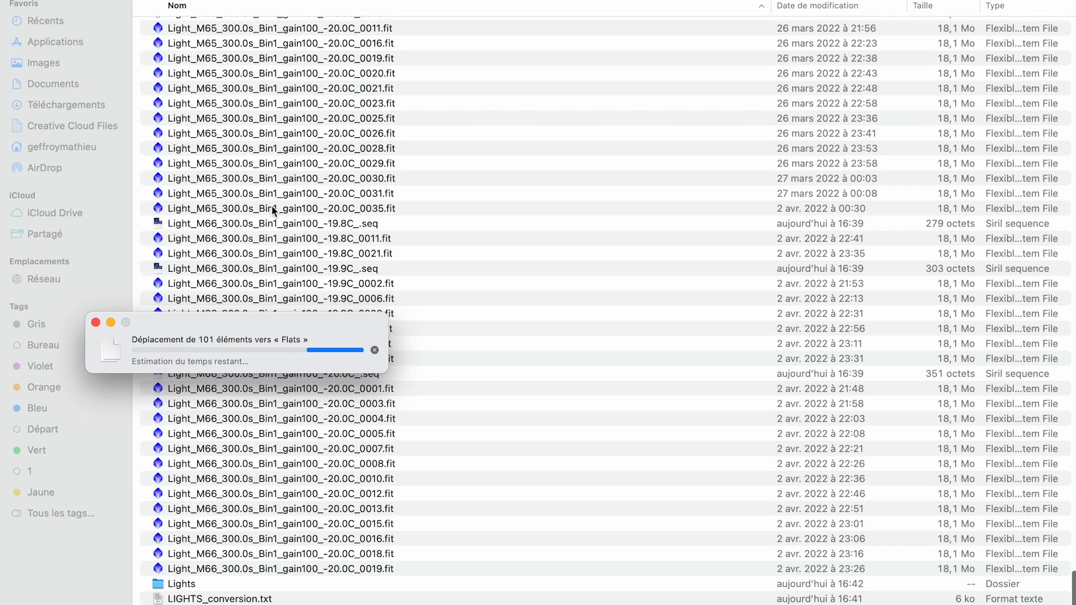
- Move DARKS_.seq and the files DARKS_00001.fit through DARKS_00100.fit into the Darks folder
scroll(271, 206, "up", 20)
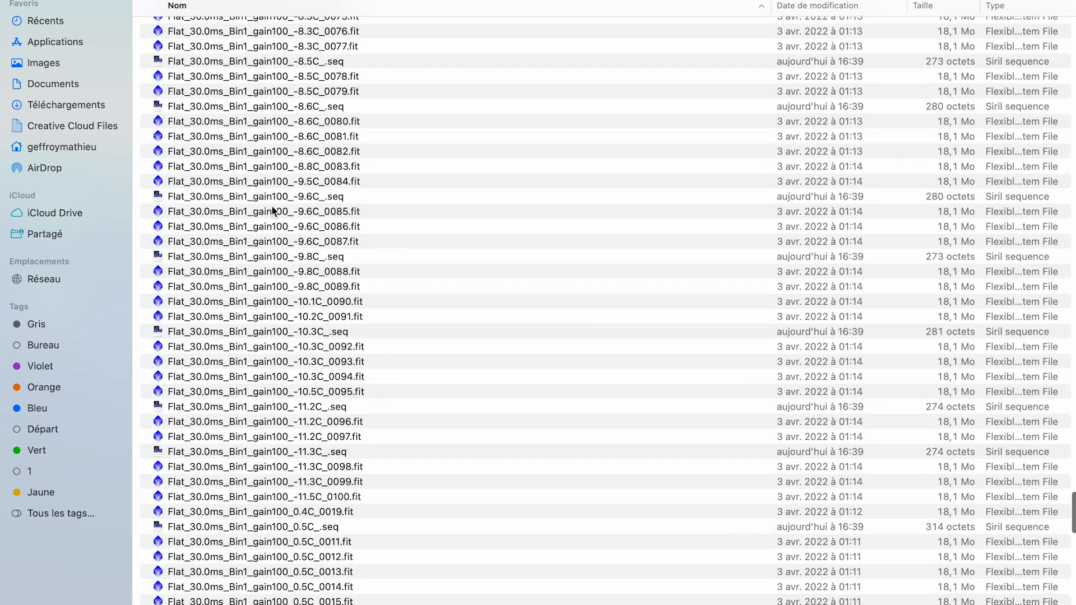
scroll(273, 210, "up", 15)
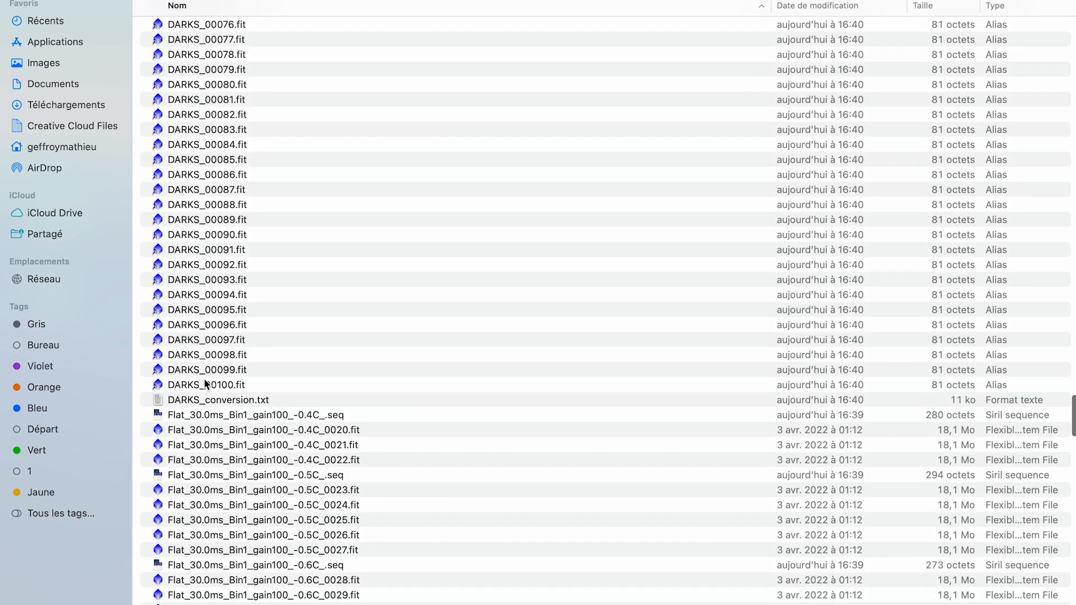
left_click(206, 384)
scroll(260, 266, "up", 20)
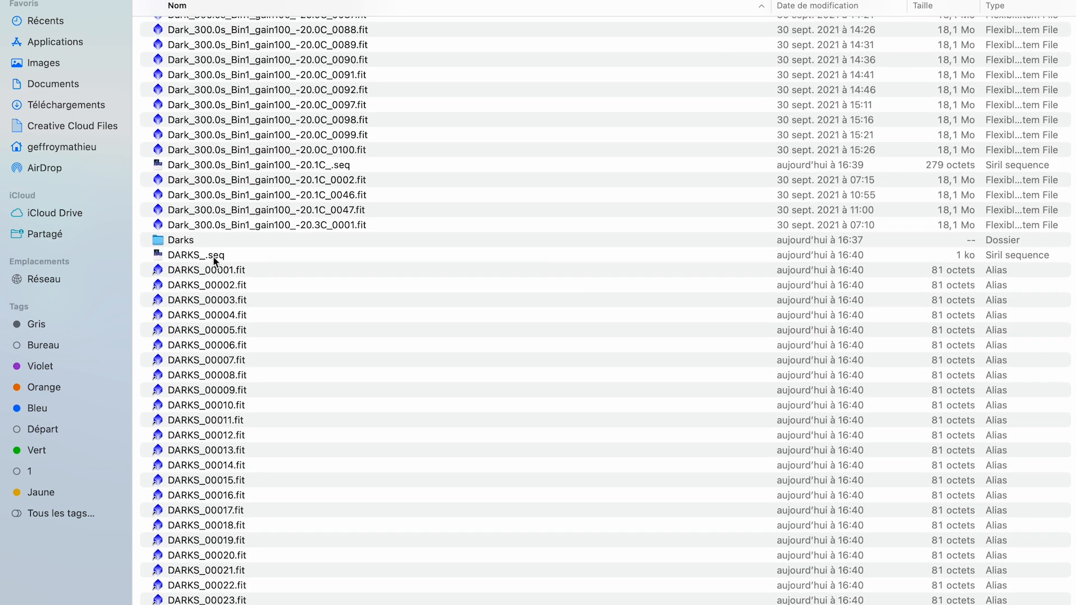
left_click(215, 257, "shift")
left_click_drag(208, 261, 182, 245)
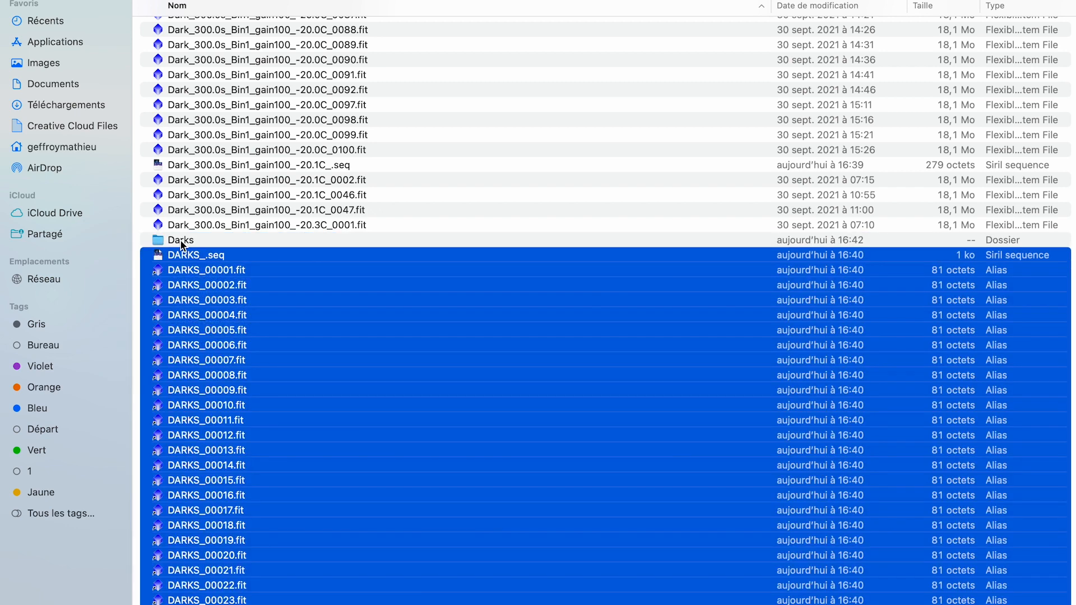
- Move BIAS_.seq and all the converted BIAS files, starting from BIAS_00001.fit, into the Biases folder
scroll(227, 100, "up", 10)
scroll(226, 100, "up", 10)
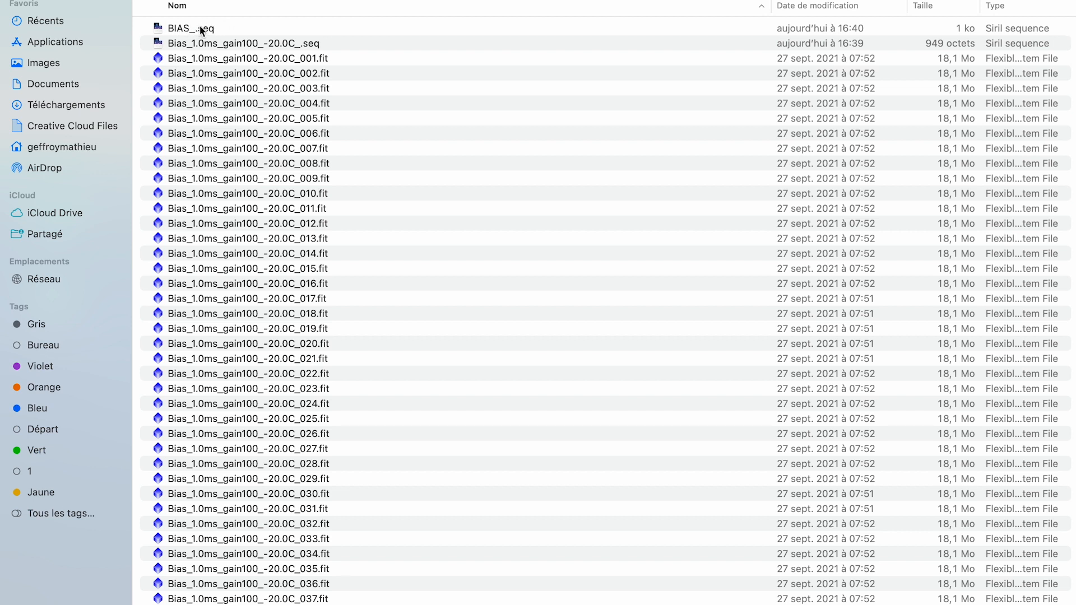
left_click(199, 28)
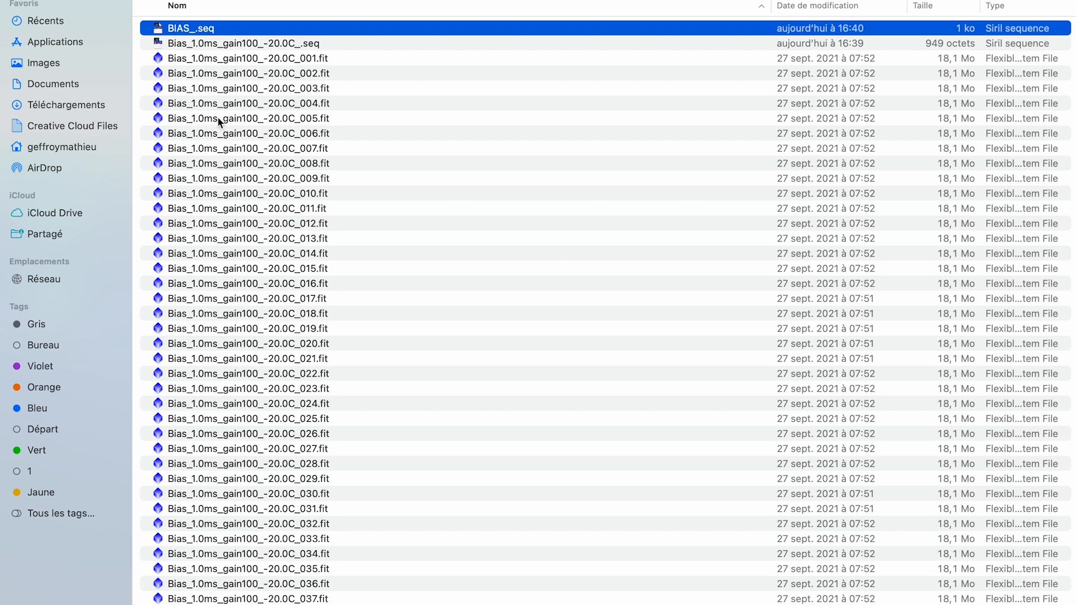
scroll(217, 116, "down", 15)
scroll(219, 120, "down", 10)
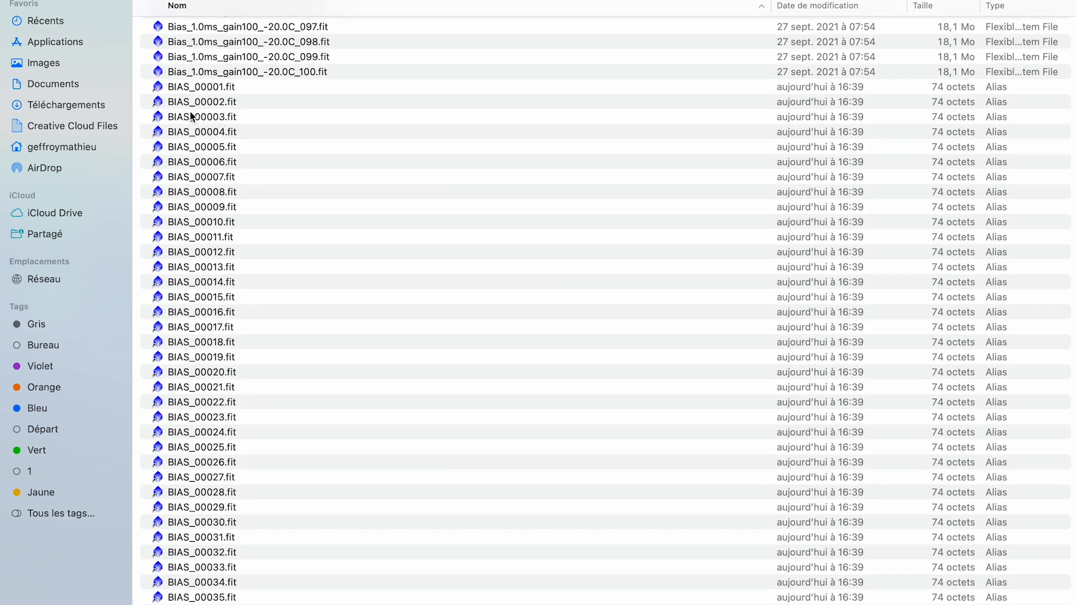
left_click(146, 88)
left_click_drag(145, 88, 226, 410)
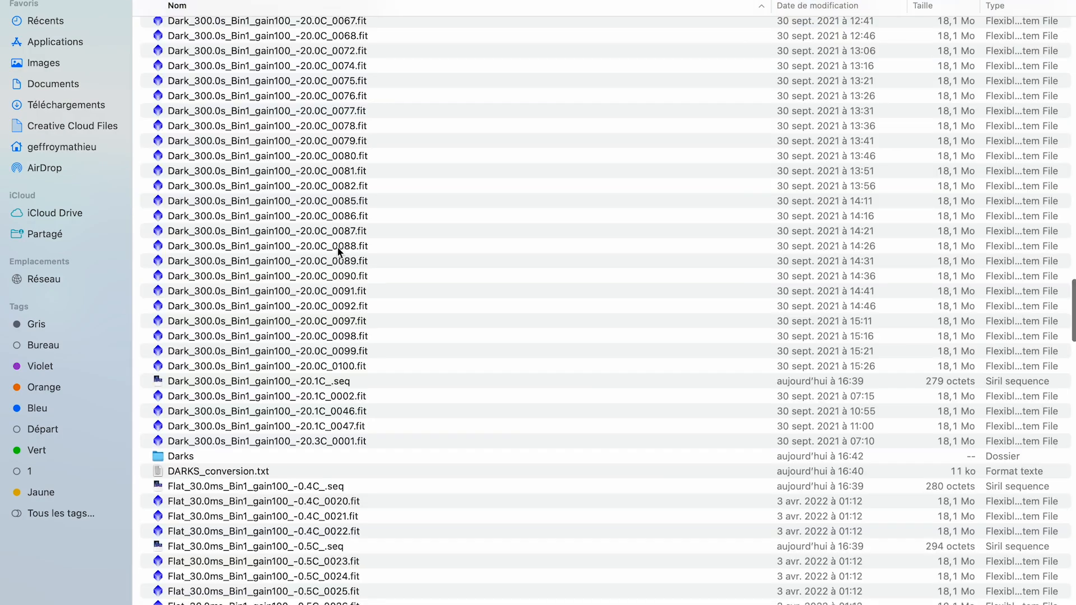
- Check the contents of the Biases folder, then return to the test video folder and review the remaining files
scroll(325, 402, "up", 10)
scroll(324, 401, "up", 15)
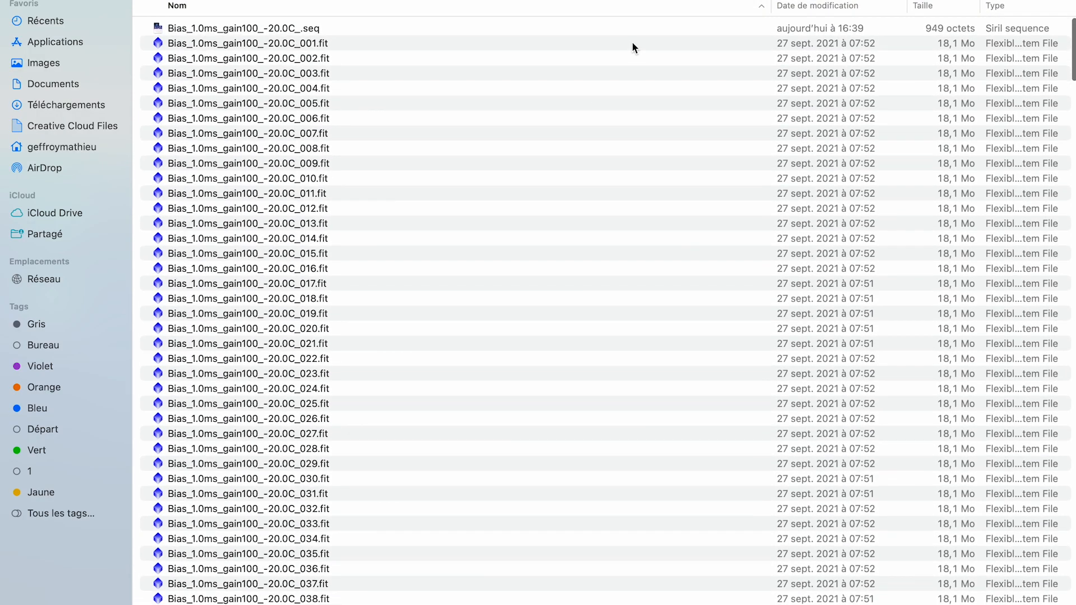
scroll(350, 116, "down", 20)
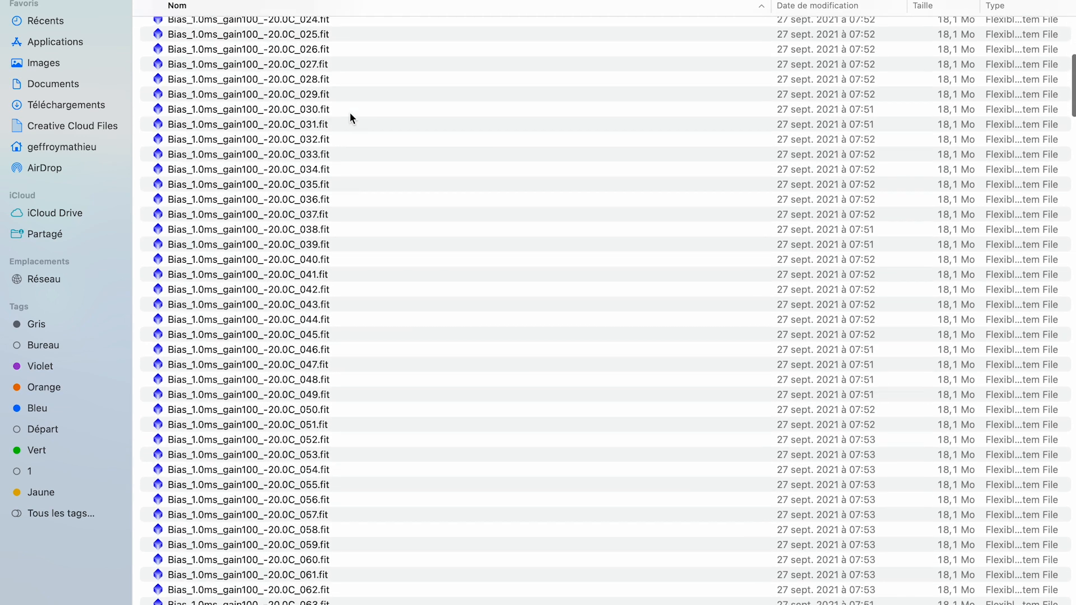
scroll(348, 112, "down", 8)
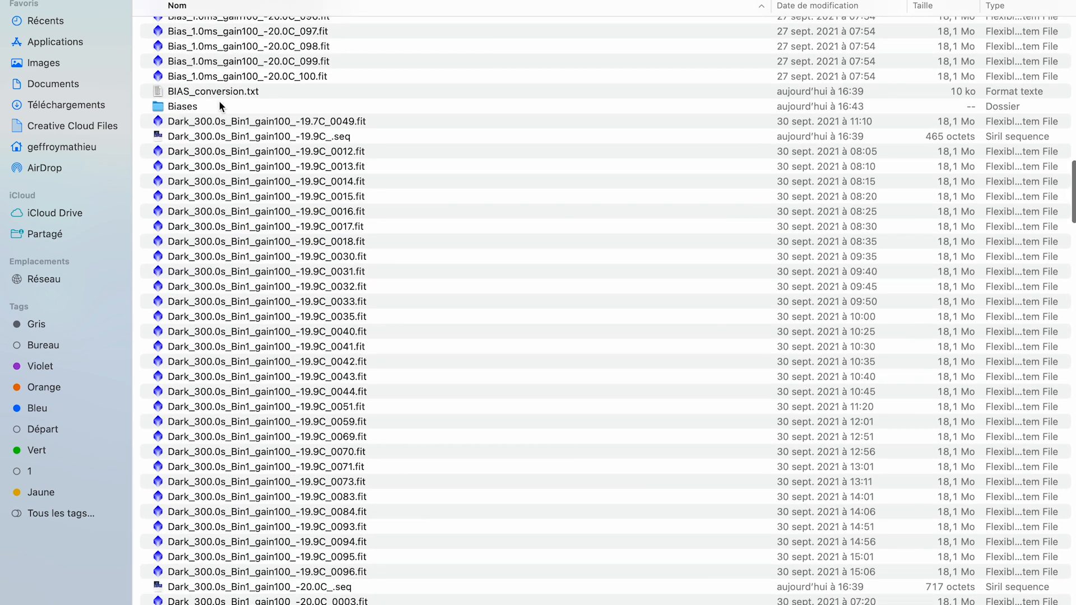
double_click(192, 106)
scroll(206, 53, "up", 15)
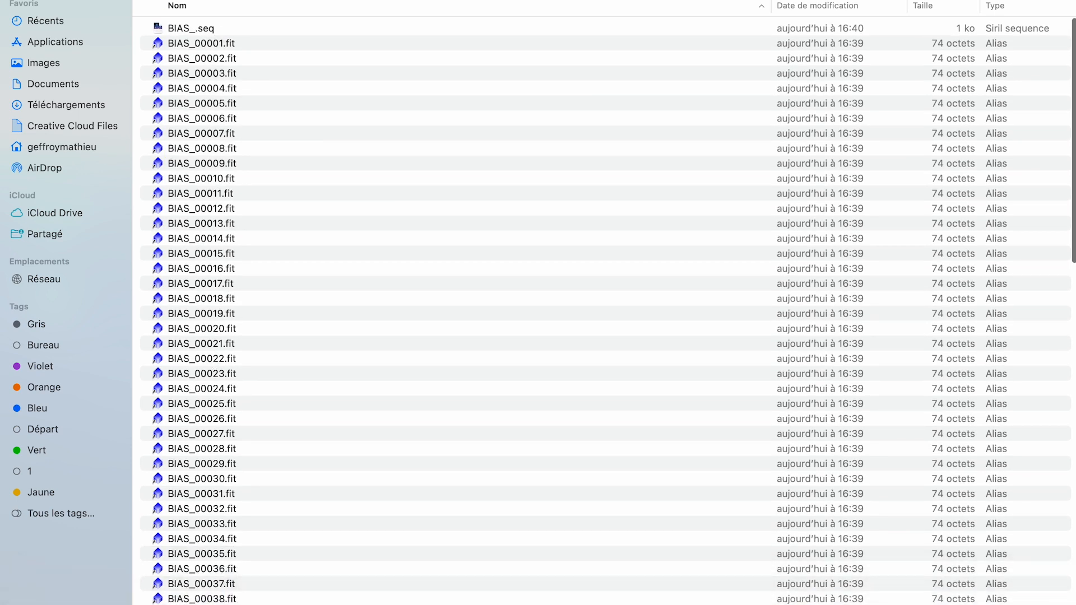
key("super+[")
scroll(221, 179, "down", 20)
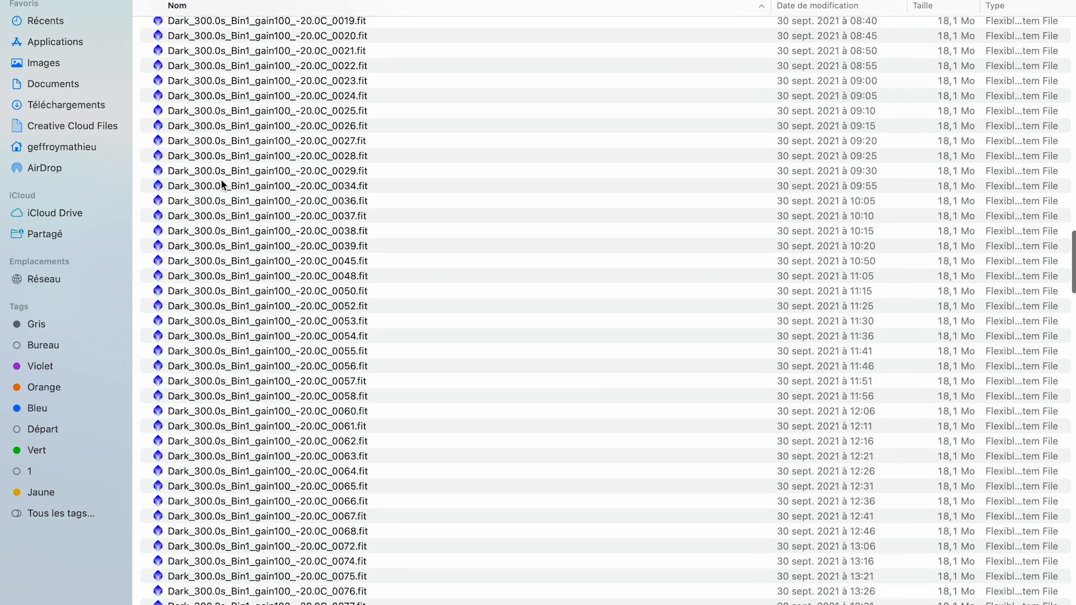
scroll(221, 179, "down", 20)
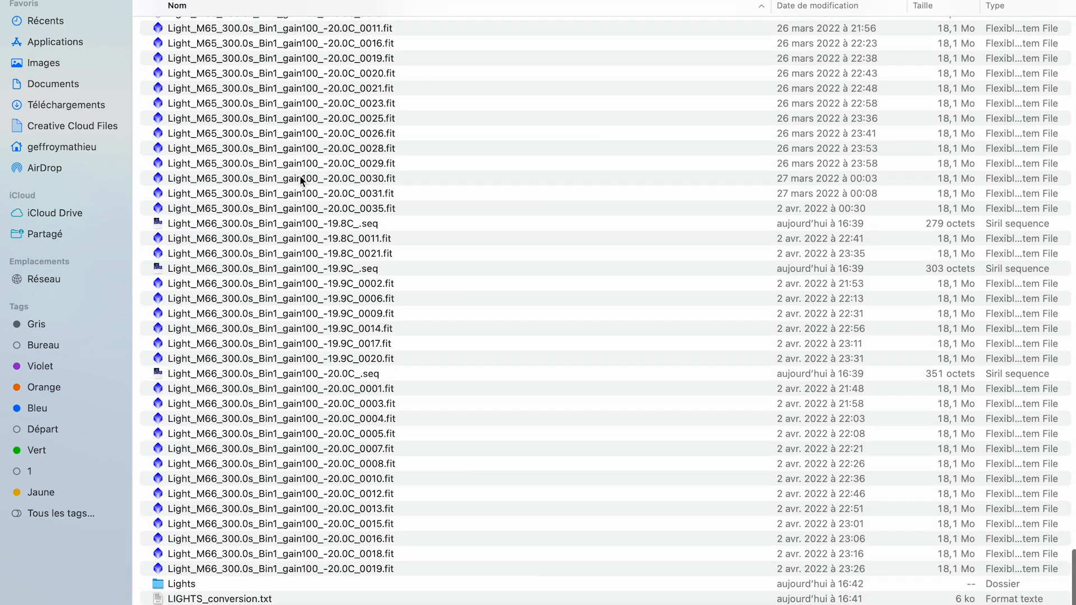
- Switch to Siril and choose the OSC_Preprocessing script from the available processing scripts
mouse_move(644, 601)
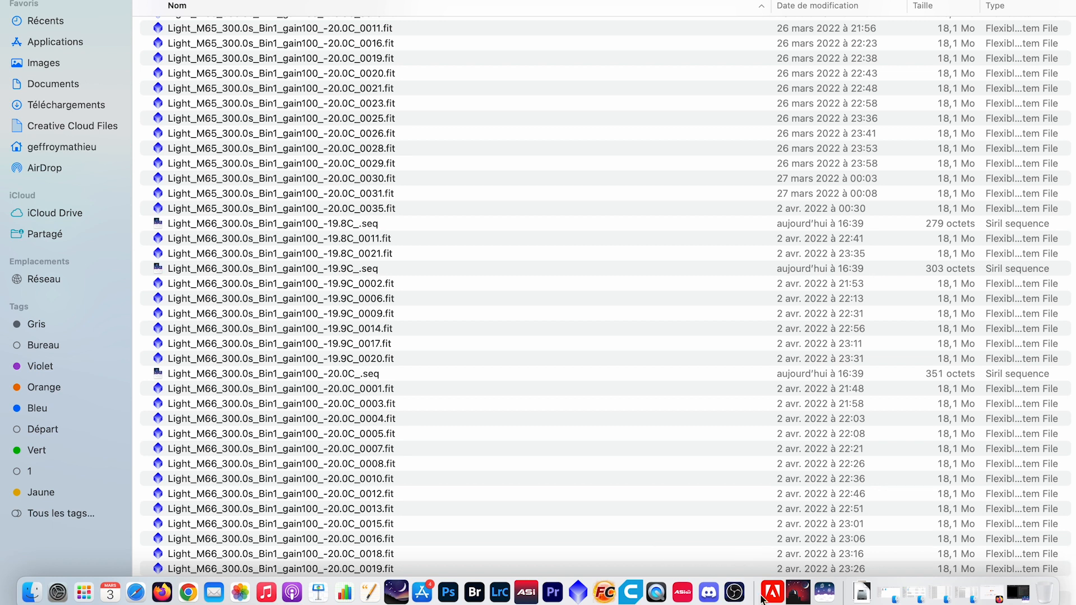
left_click(829, 594)
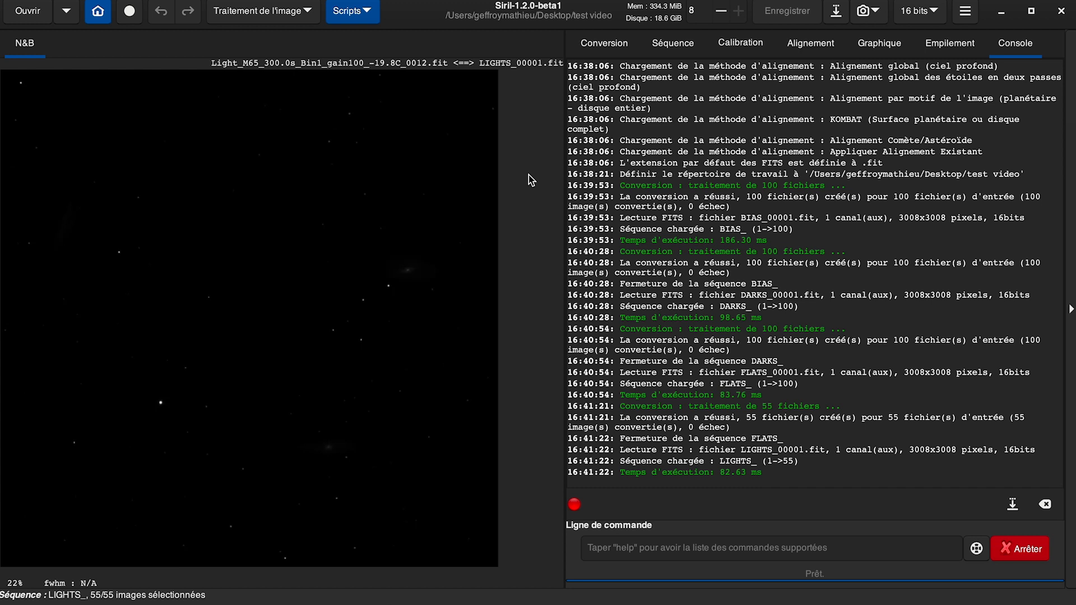
left_click(364, 15)
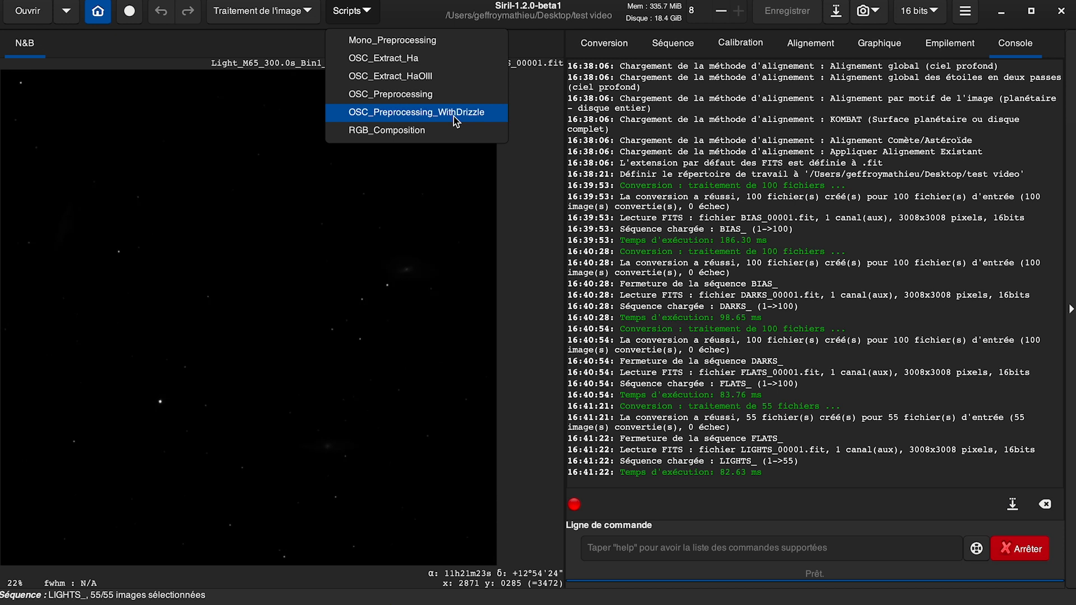
left_click(417, 99)
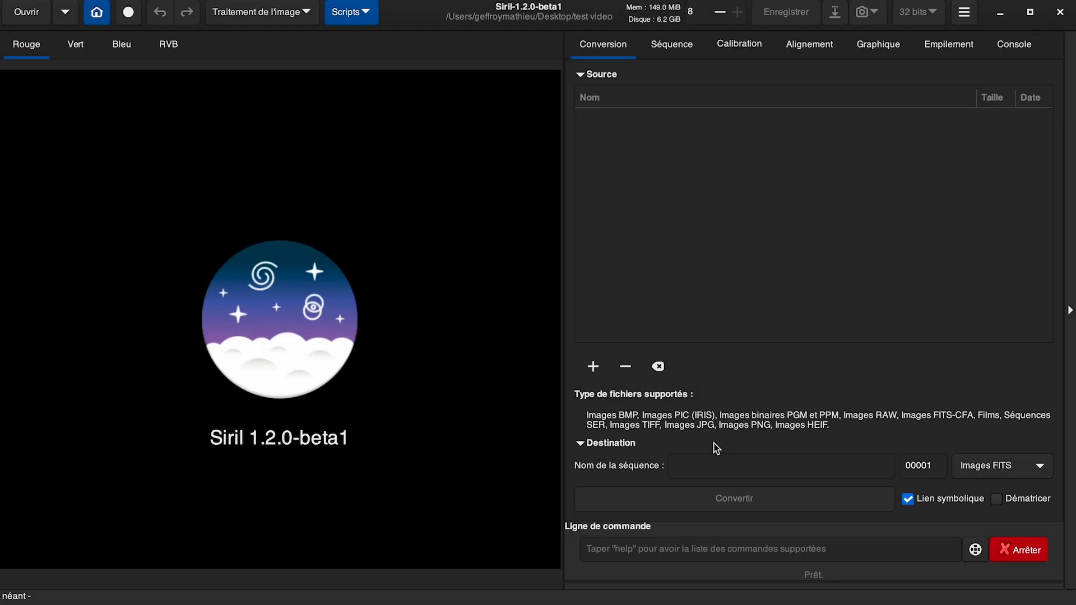
- Open the stacked image result_9900s.fit from the test video folder
left_click(19, 12)
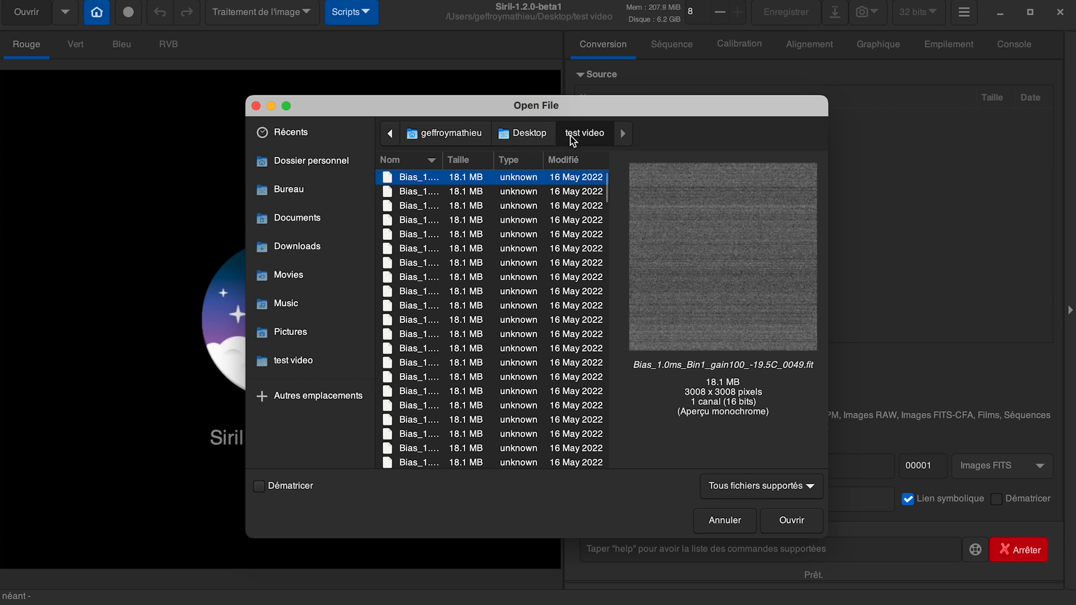
scroll(536, 278, "down", 15)
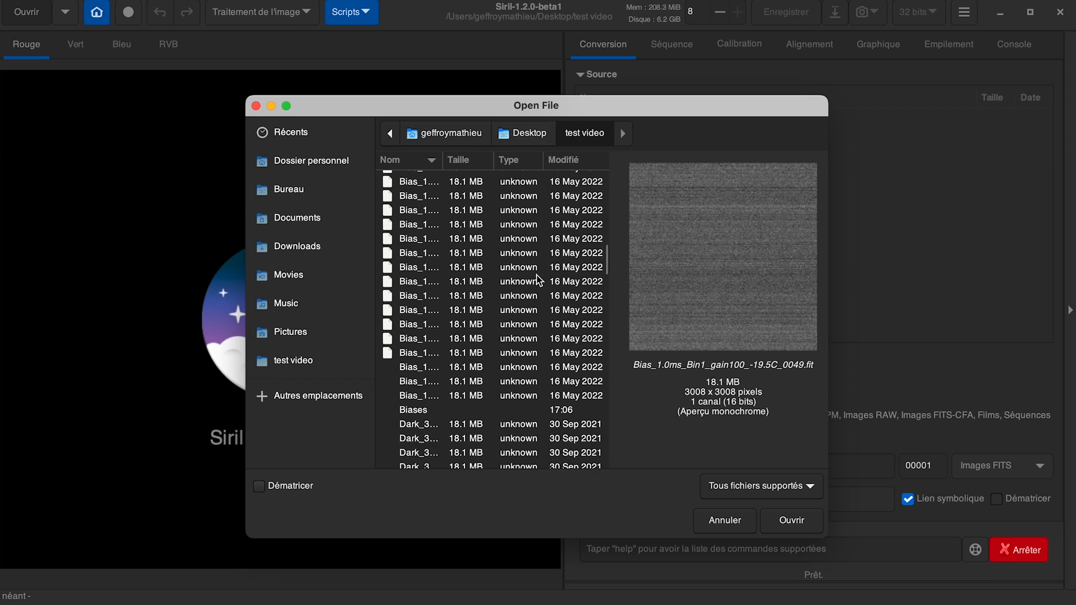
scroll(538, 278, "down", 10)
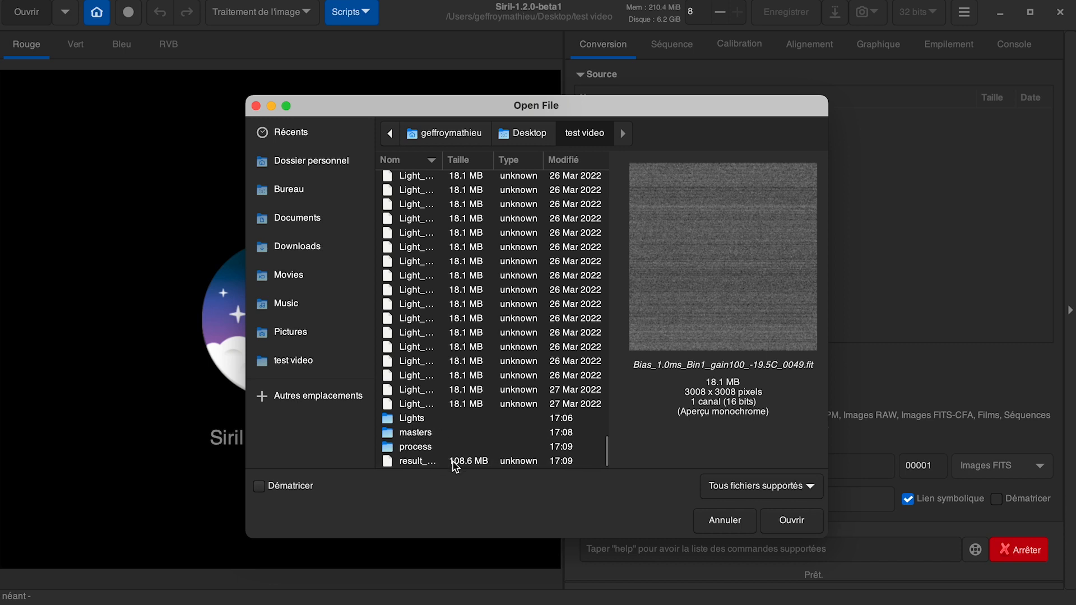
left_click(421, 463)
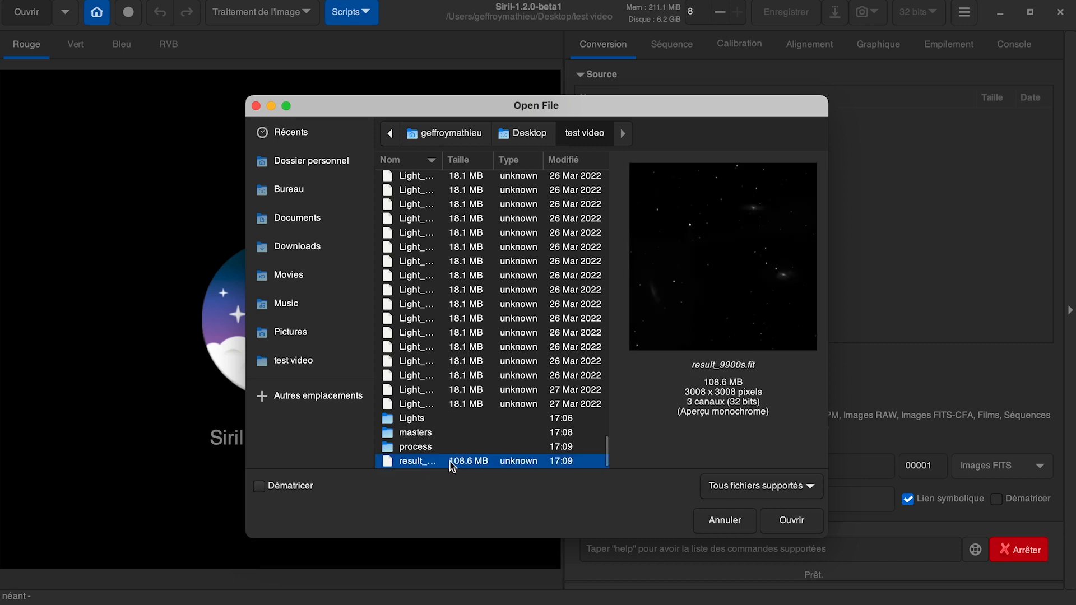
left_click(795, 524)
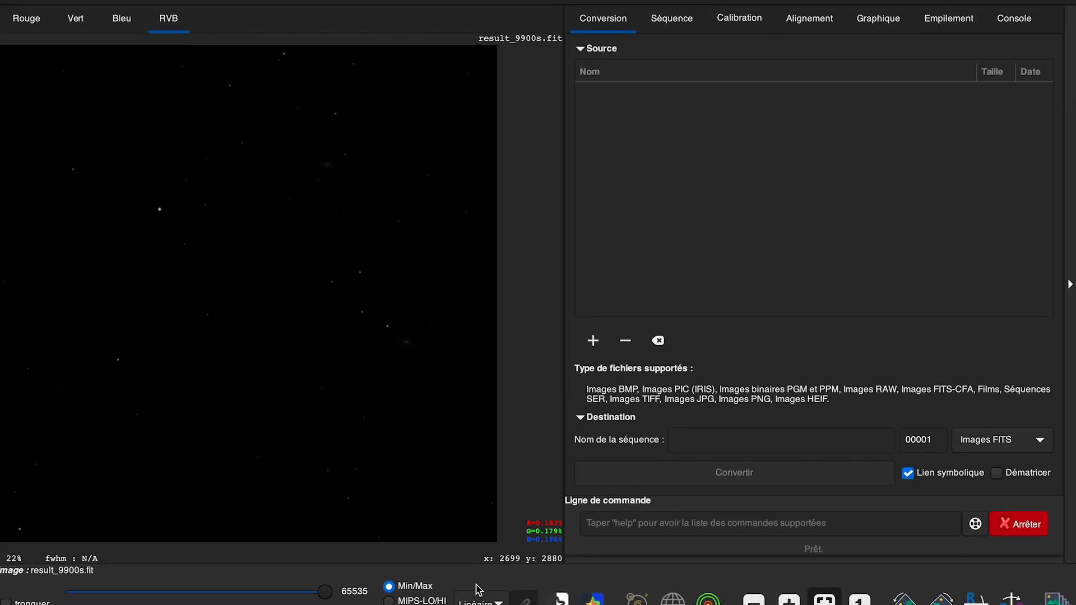
- Set the display mode to Auto ajustement and show the image in the RVB composite view
left_click(26, 7)
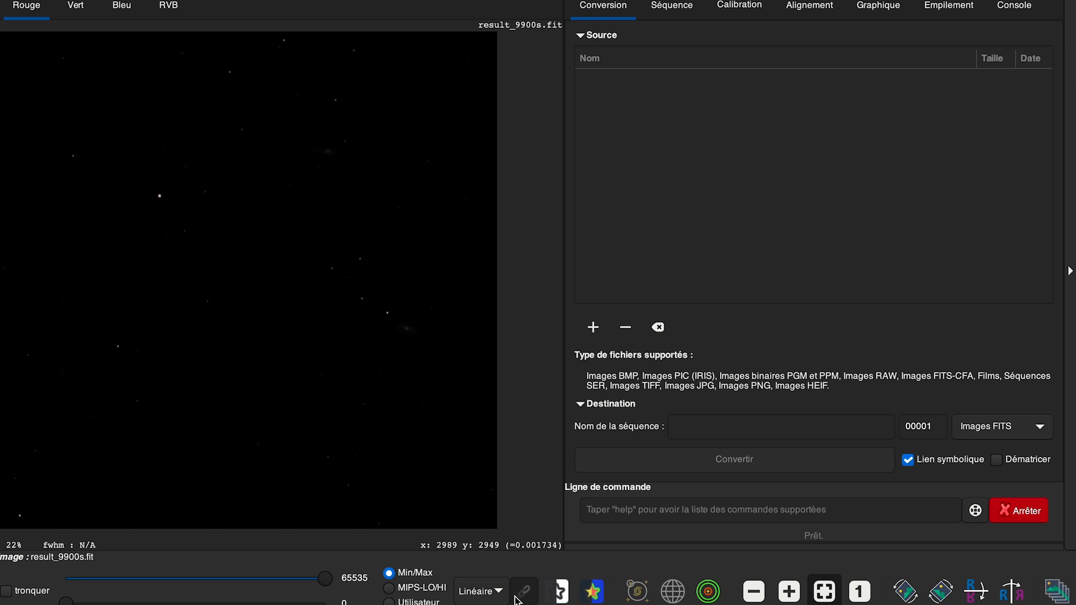
left_click(485, 595)
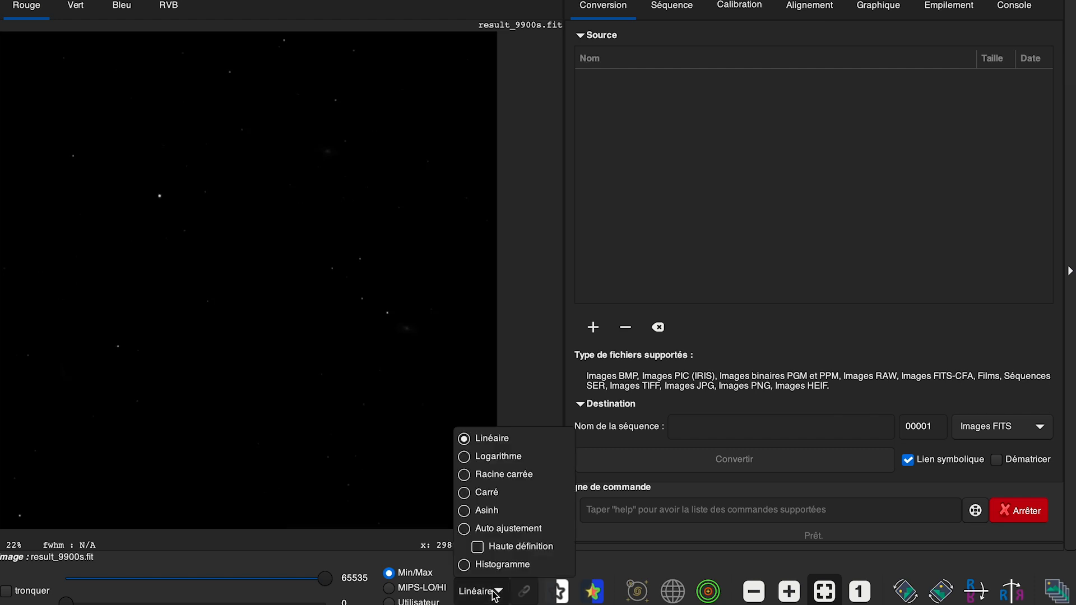
left_click(493, 528)
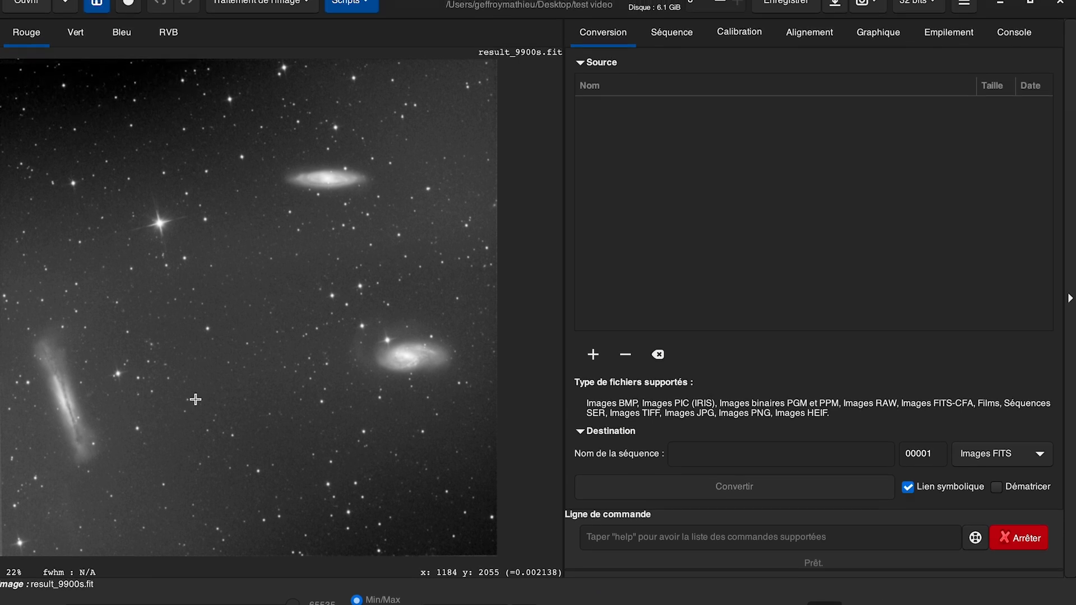
left_click(168, 37)
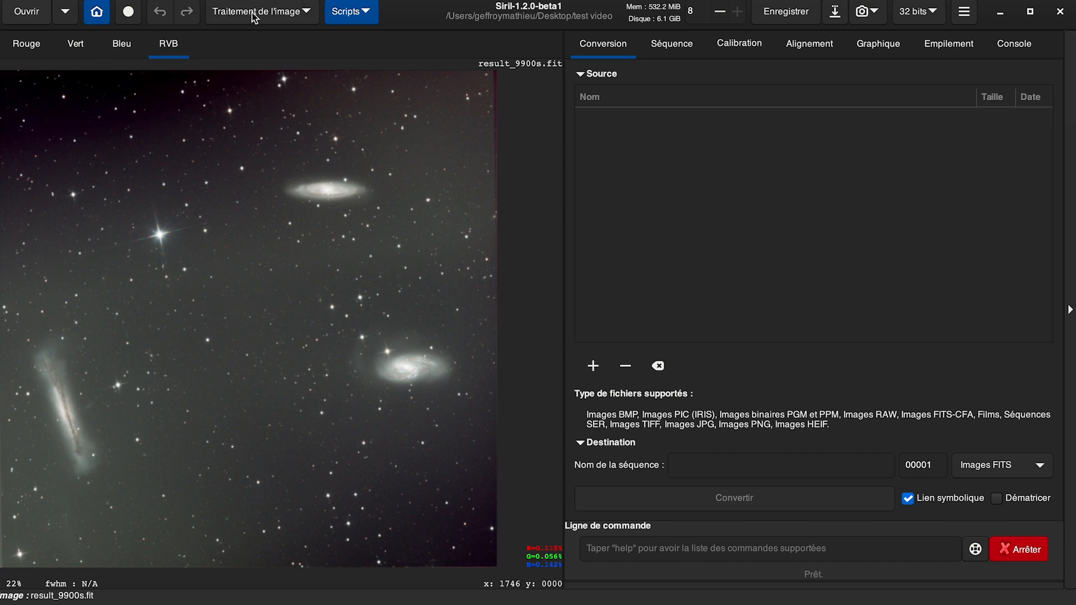
- Neutralise the sky background with colour calibration, using a reference area of about 95 × 64 px near the image's upper-right corner
left_click(286, 13)
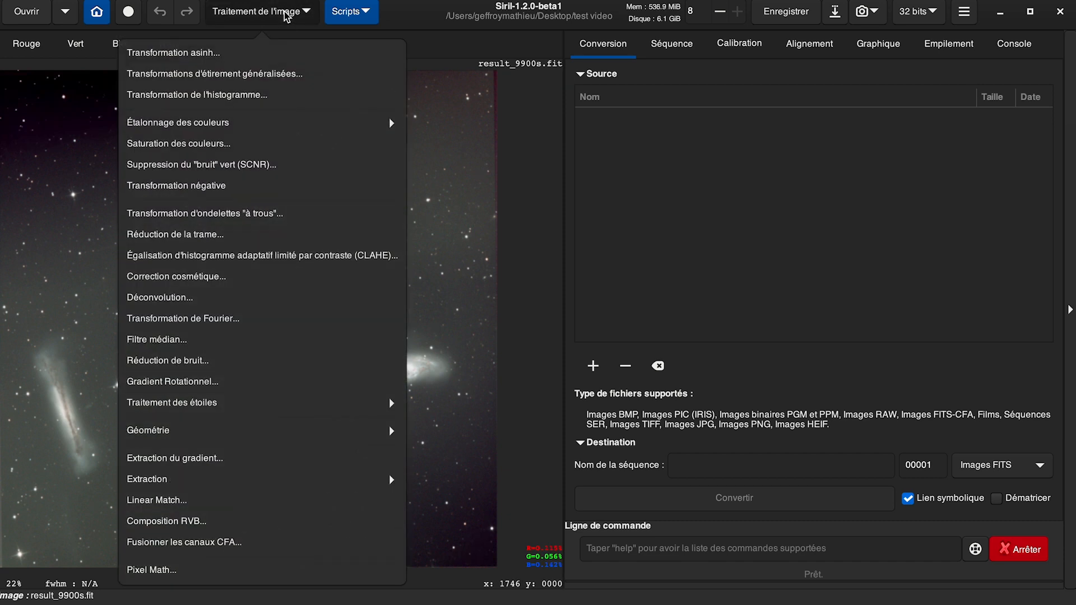
left_click(230, 128)
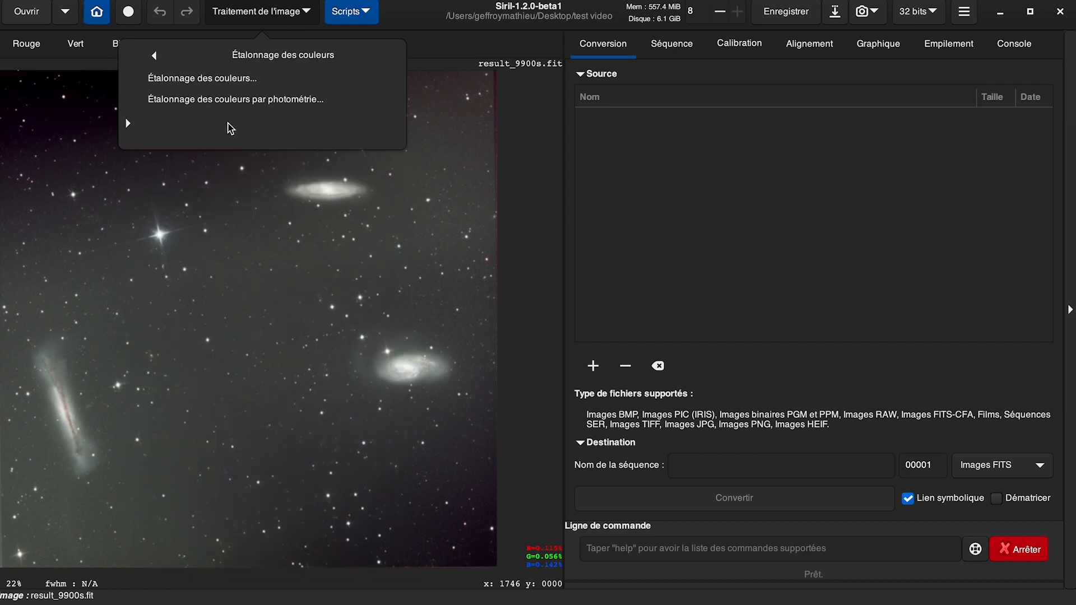
left_click(217, 82)
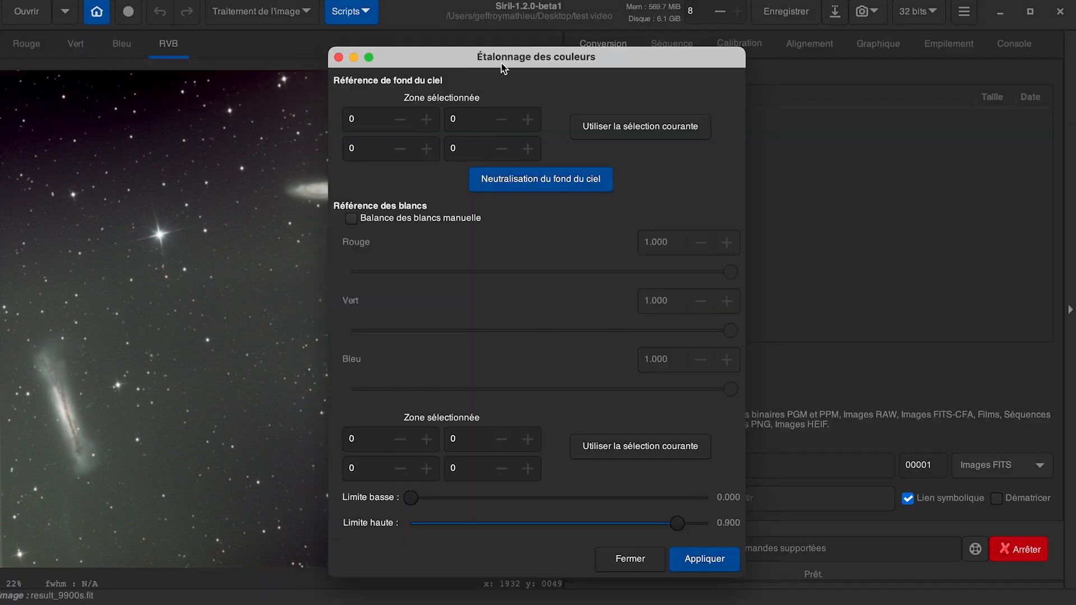
left_click_drag(502, 56, 665, 54)
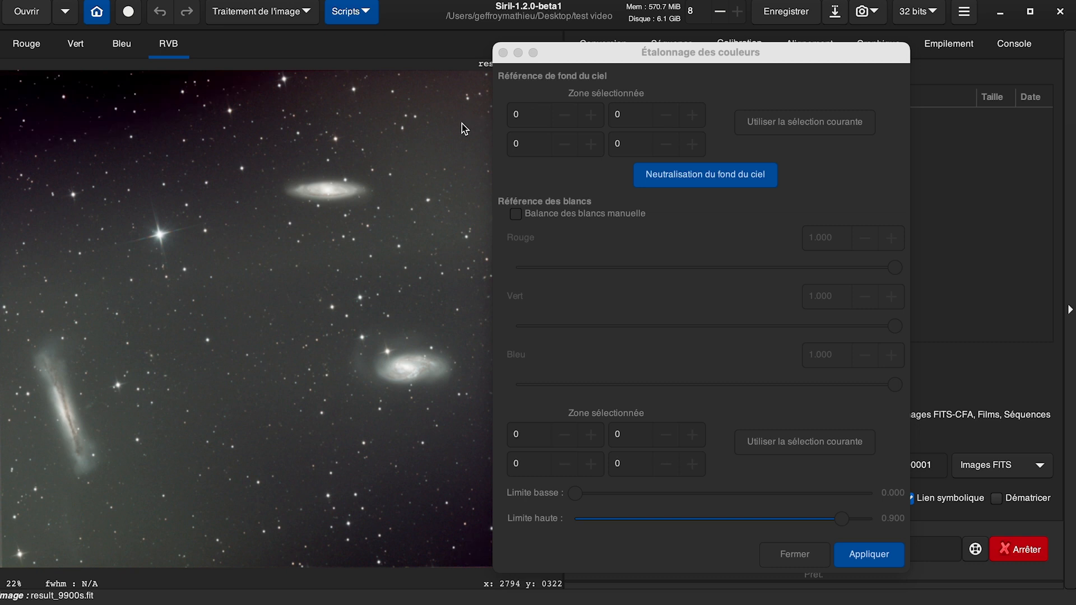
left_click_drag(437, 131, 453, 142)
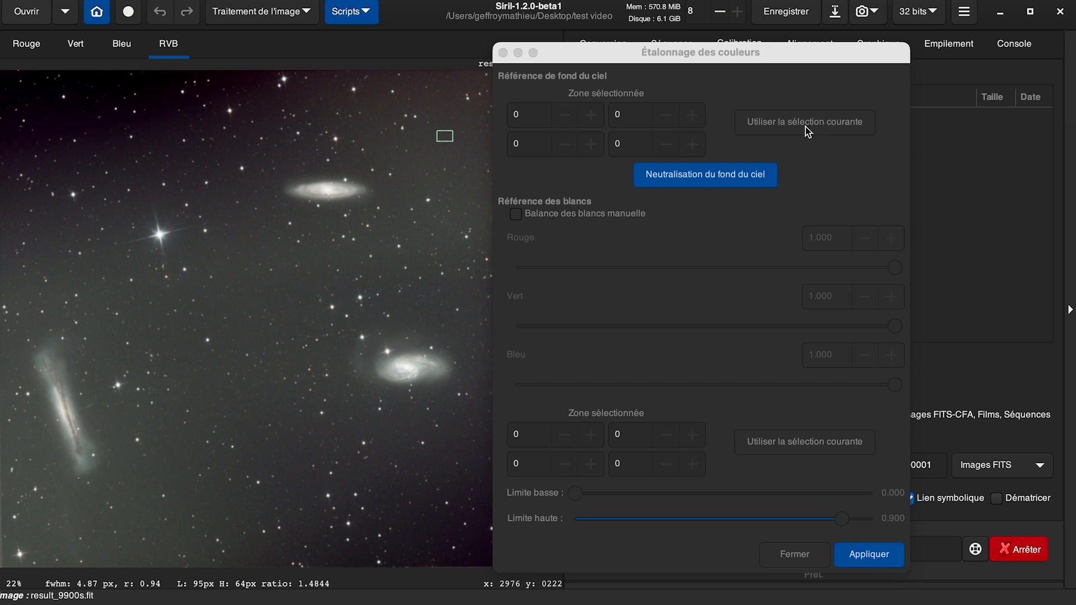
left_click(822, 129)
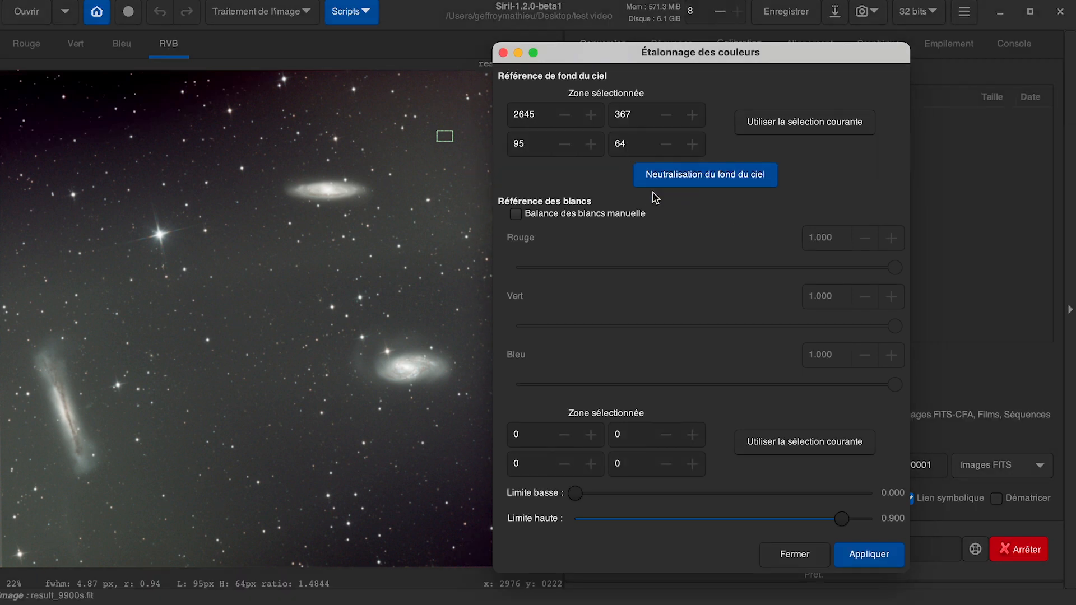
left_click(708, 179)
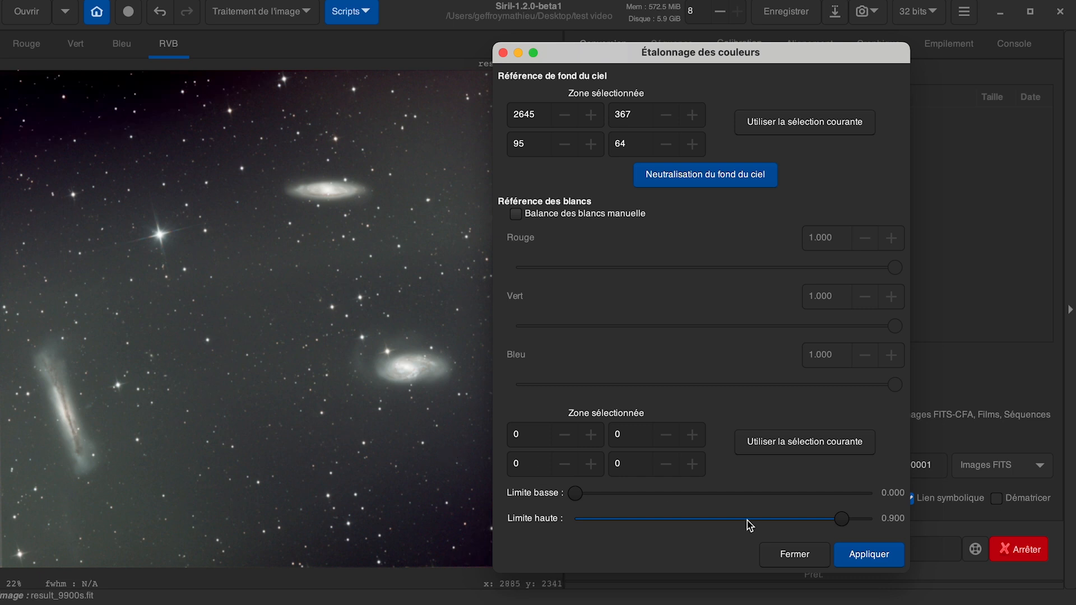
left_click(793, 555)
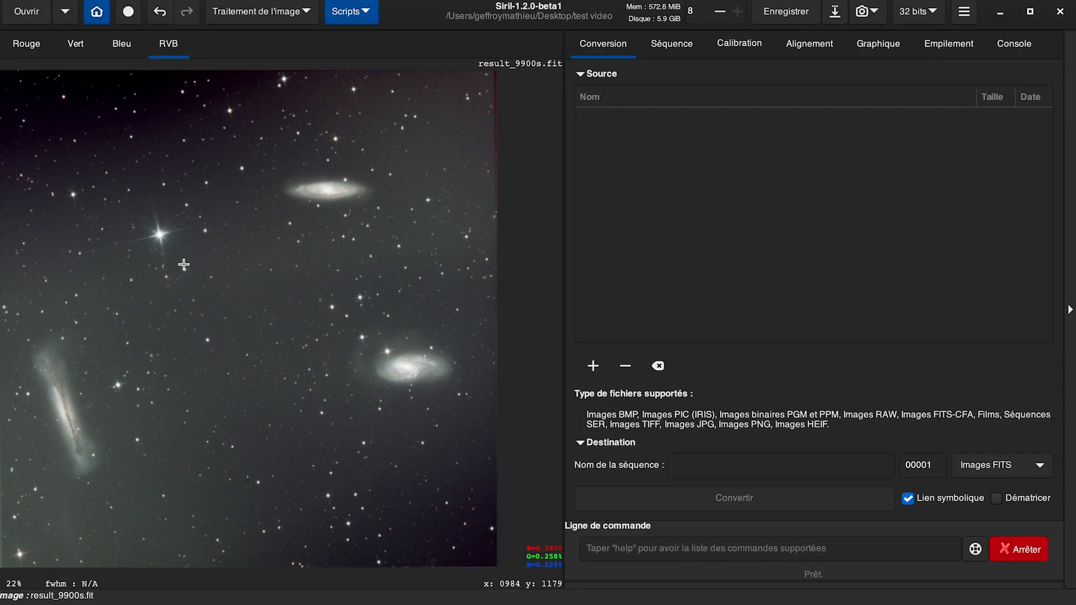
- Remove green noise with SCNR, using the Neutre Moyen protection method and preserving luminosity
left_click(287, 13)
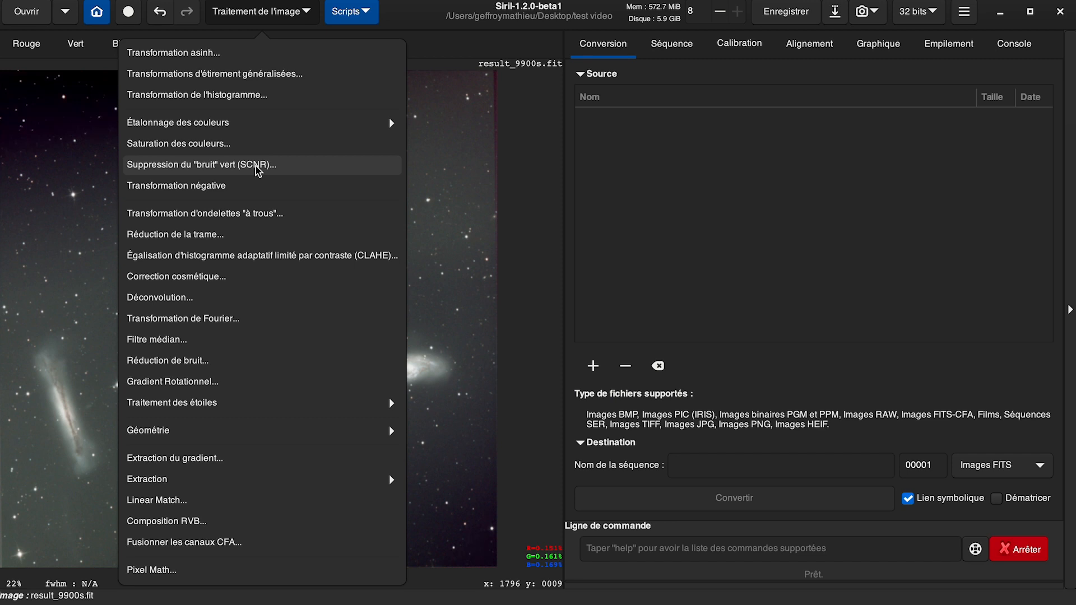
left_click(256, 166)
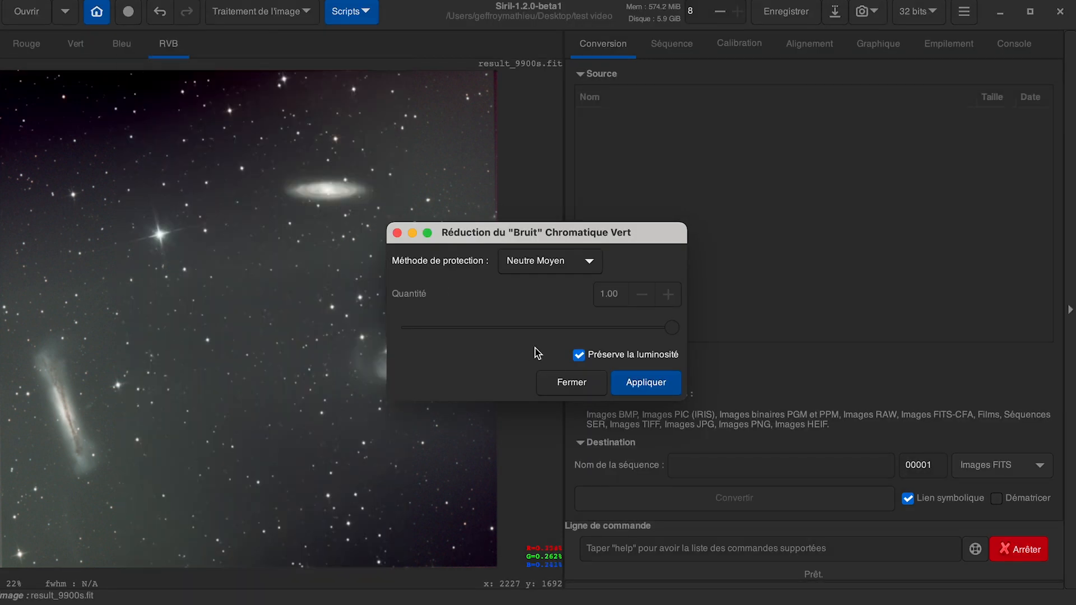
left_click(656, 384)
left_click(585, 391)
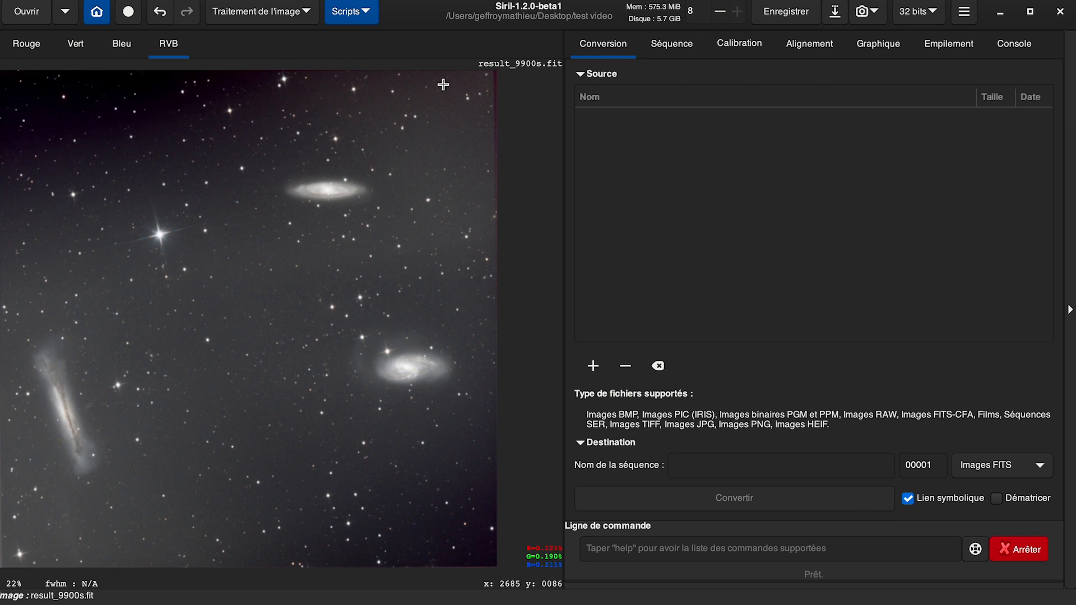
- Compare the image with and without SCNR, and undo both the SCNR and the sky background neutralisation
left_click(161, 12)
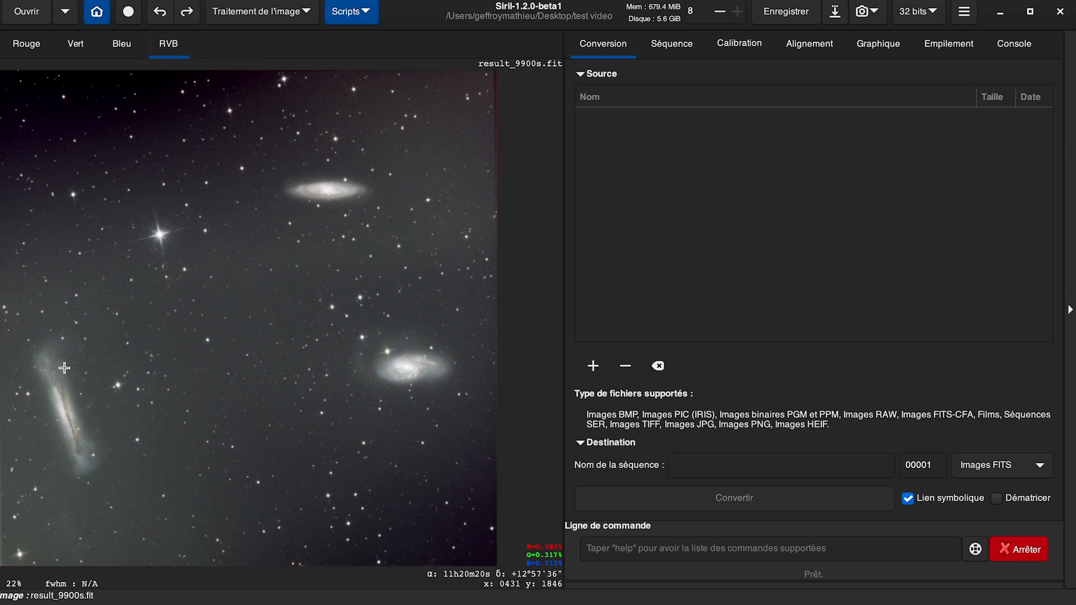
left_click(187, 12)
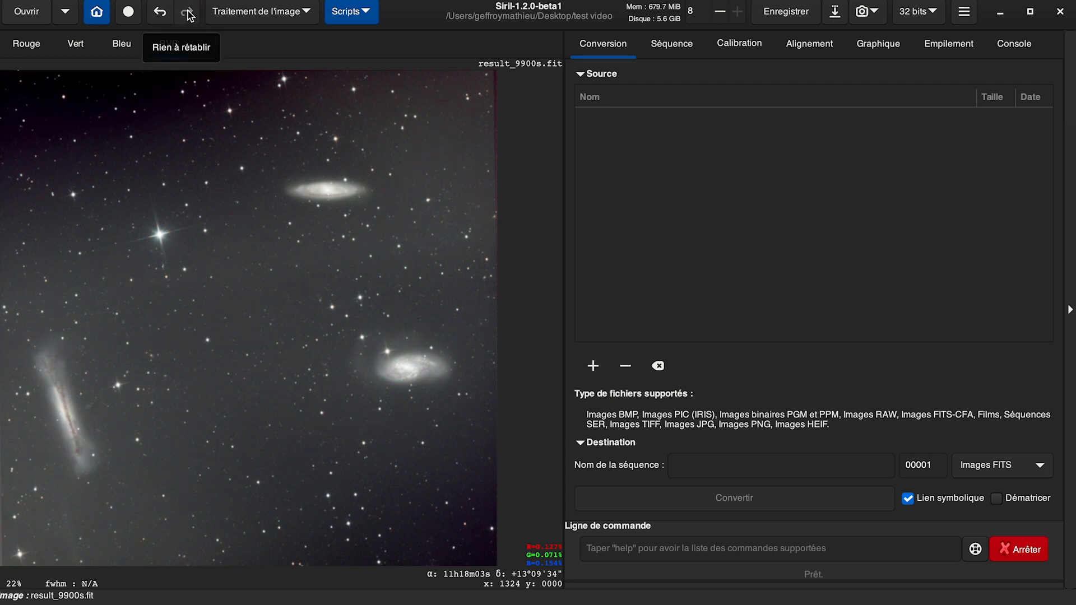
left_click(161, 12)
left_click(161, 12)
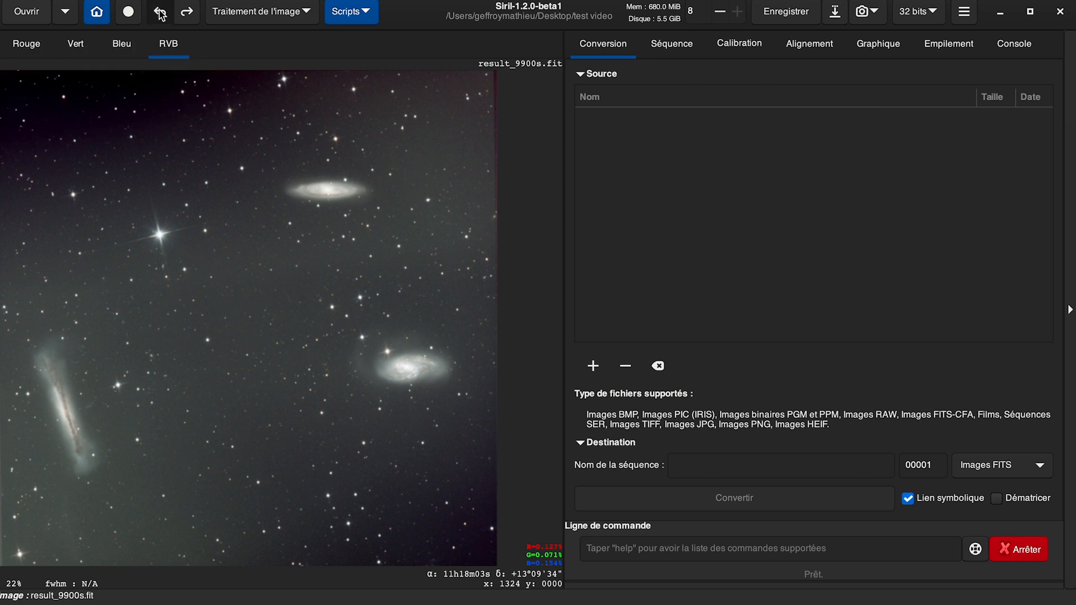
- Start photometric colour calibration, look up M65 on the SIMBAD server and load the image metadata
left_click(285, 10)
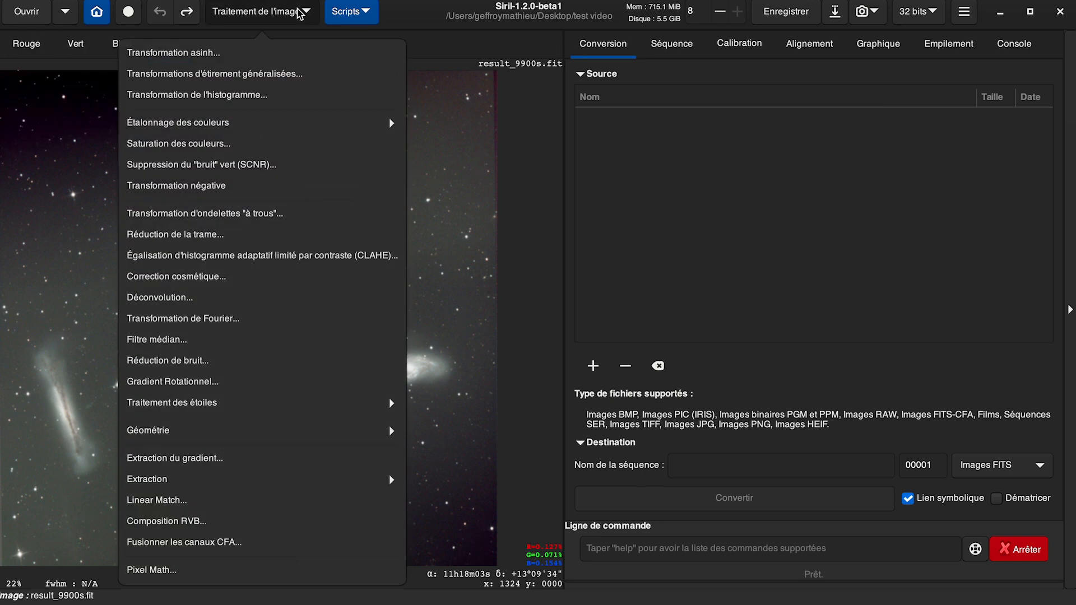
left_click(311, 123)
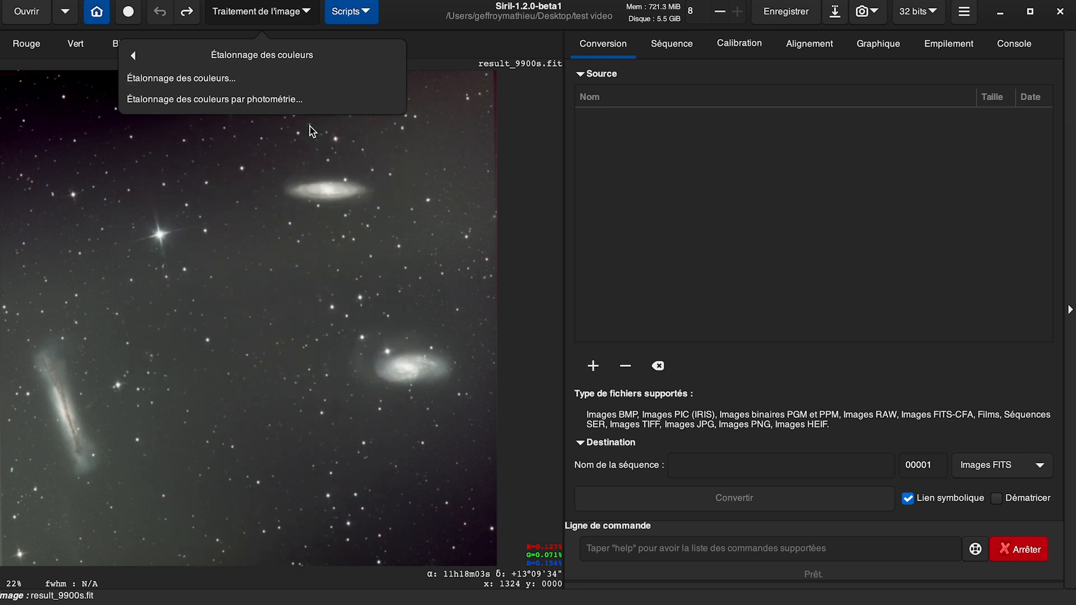
left_click(256, 99)
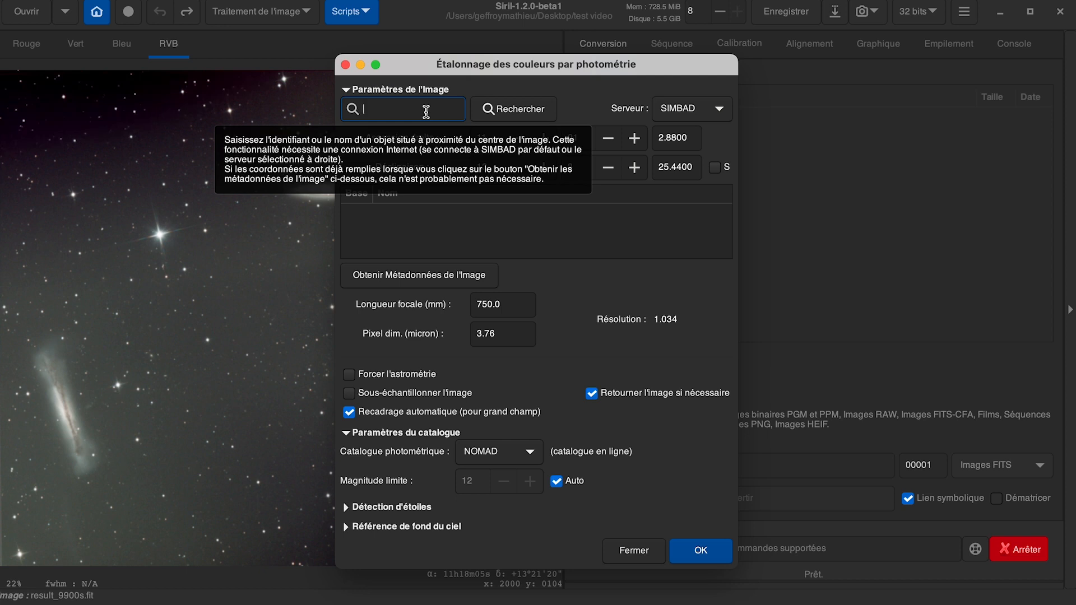
type("M65")
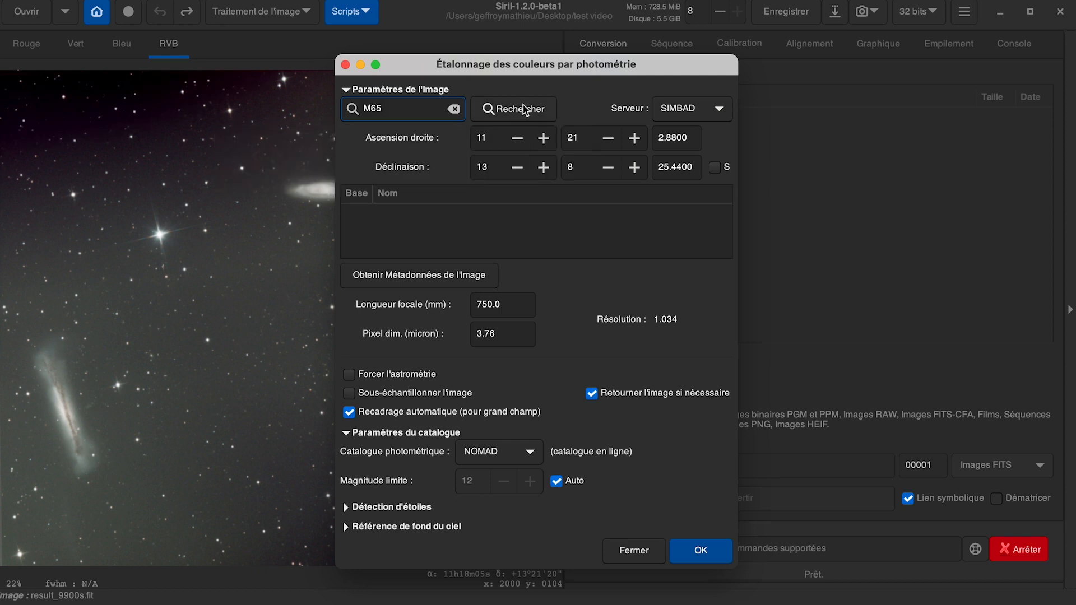
left_click(500, 117)
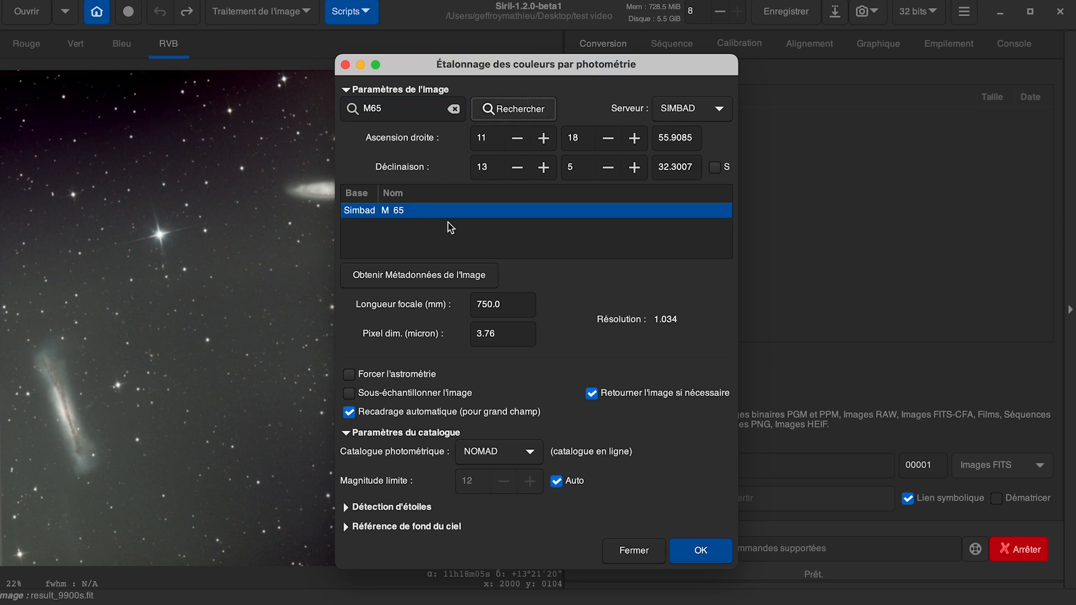
left_click(430, 280)
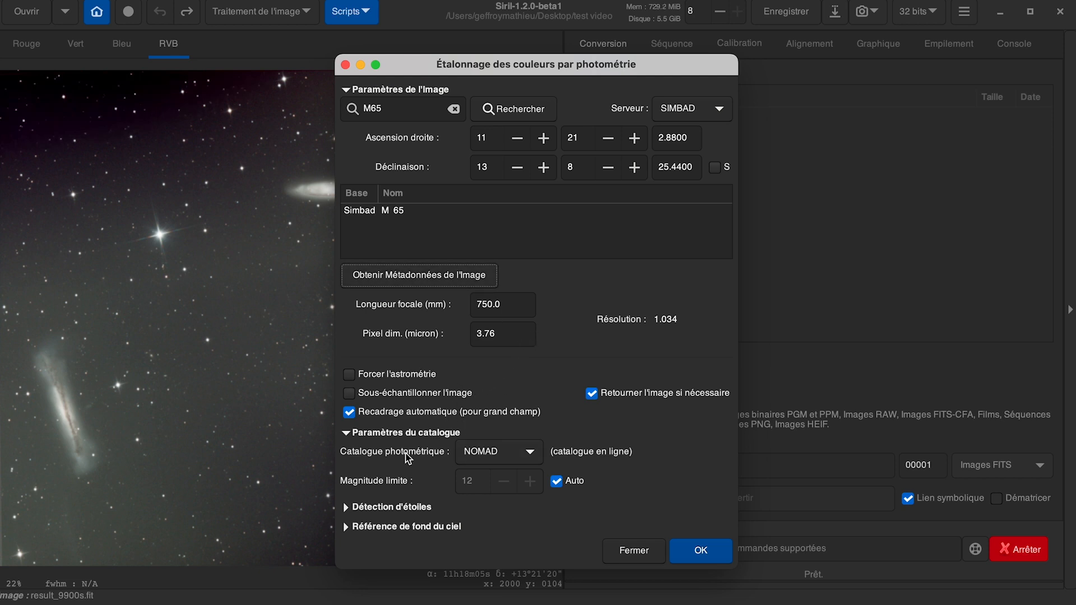
- Run the photometric colour calibration with the NOMAD catalogue and compare the image before and after it, keeping the calibration
left_click(528, 457)
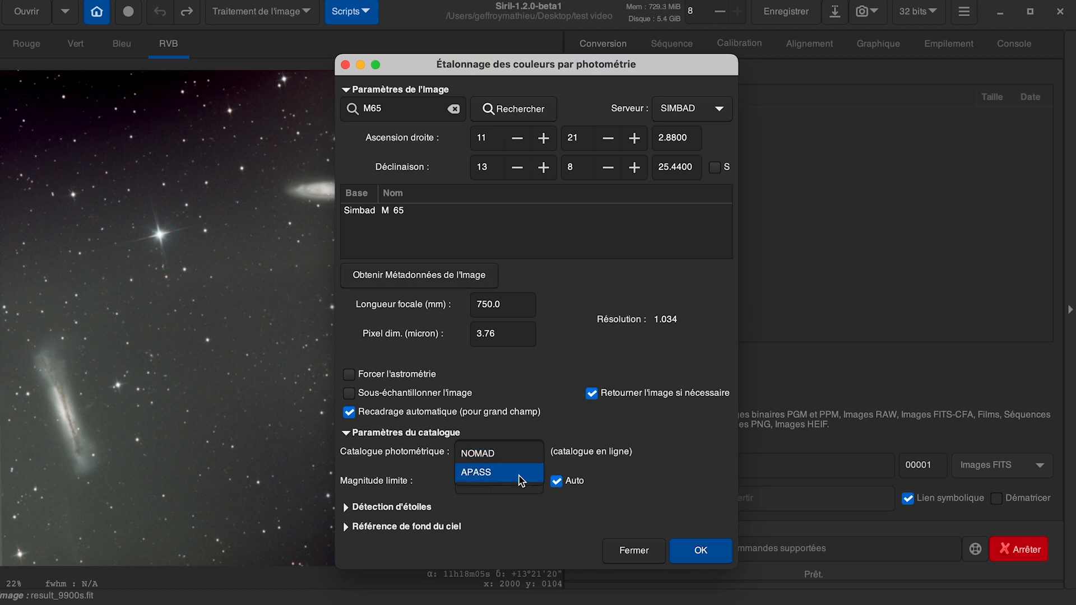
left_click(517, 459)
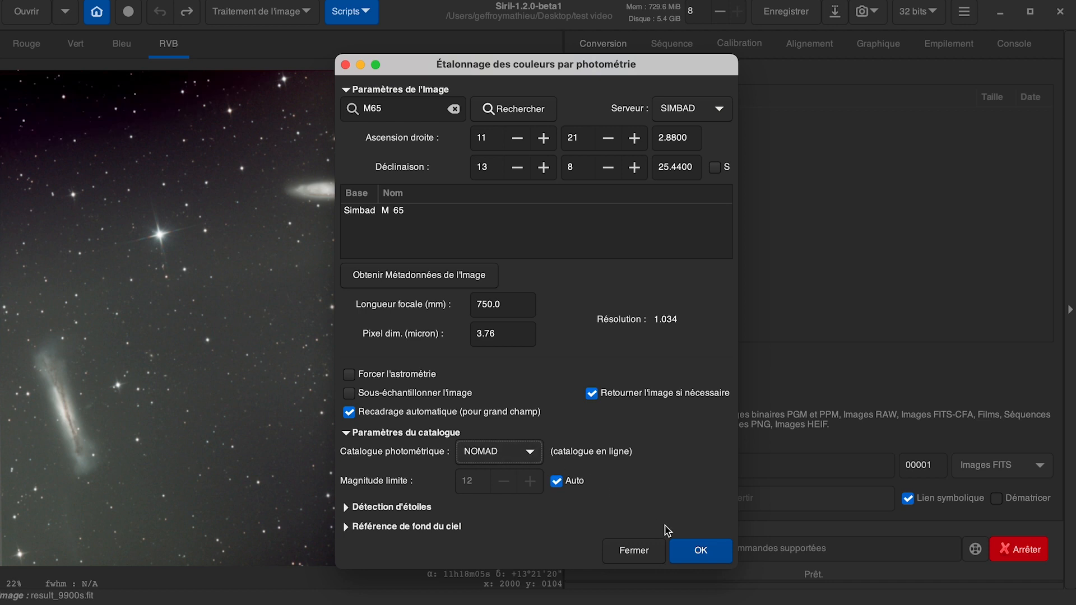
left_click(699, 550)
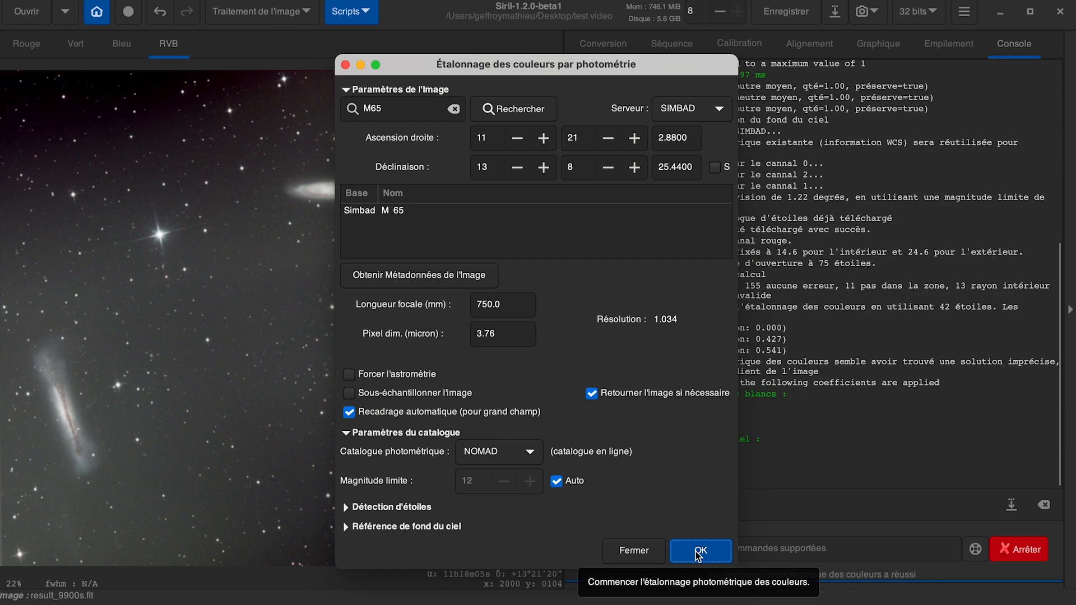
left_click_drag(492, 72, 675, 70)
left_click(804, 547)
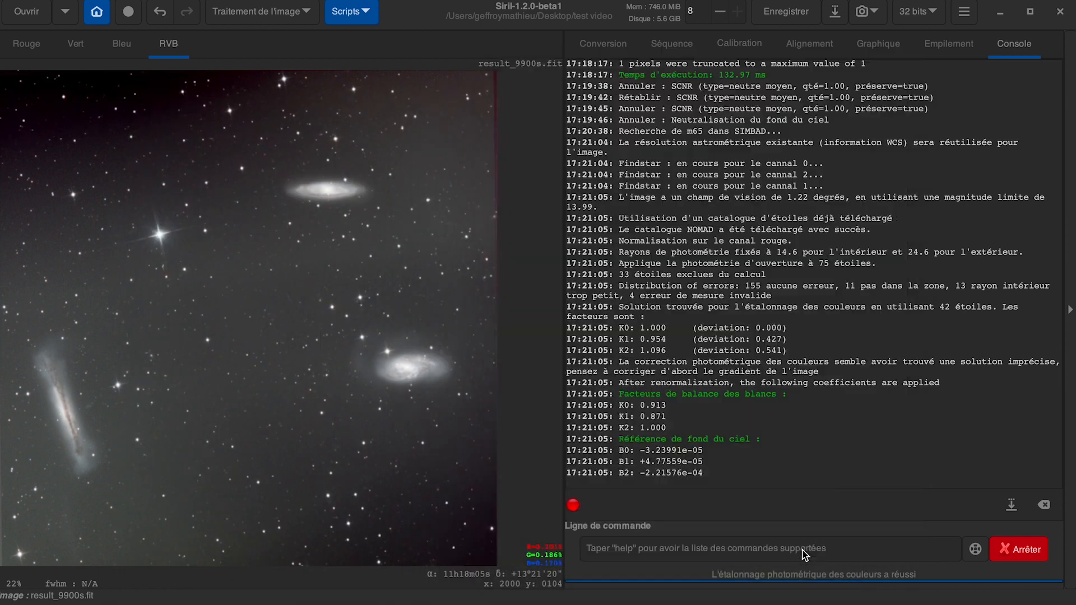
left_click(162, 13)
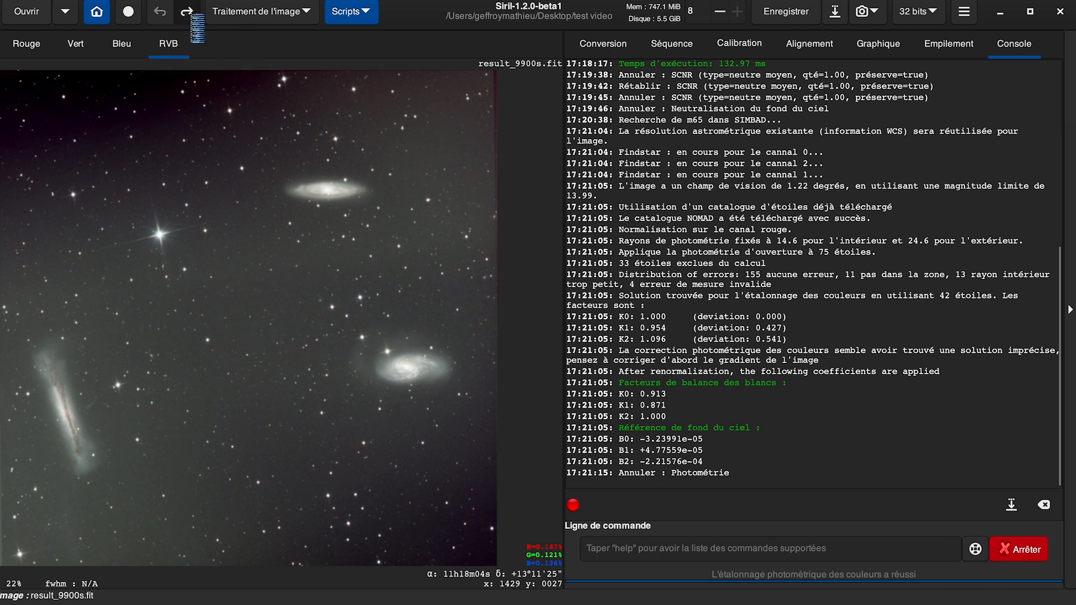
left_click(191, 18)
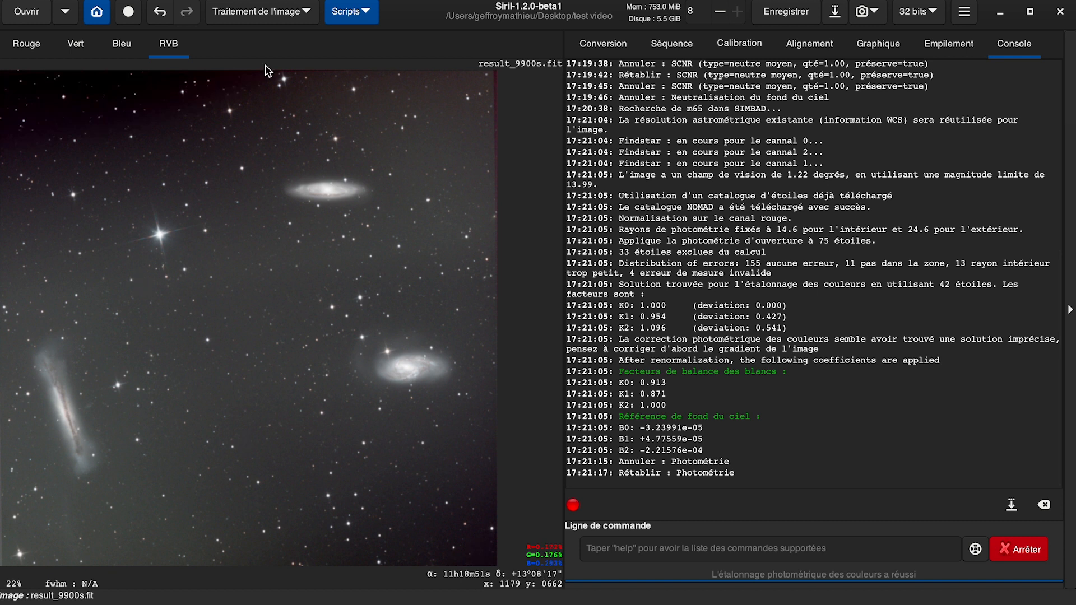
- Remove the green noise again with SCNR, using the Neutre Moyen protection method and preserving luminosity
left_click(302, 15)
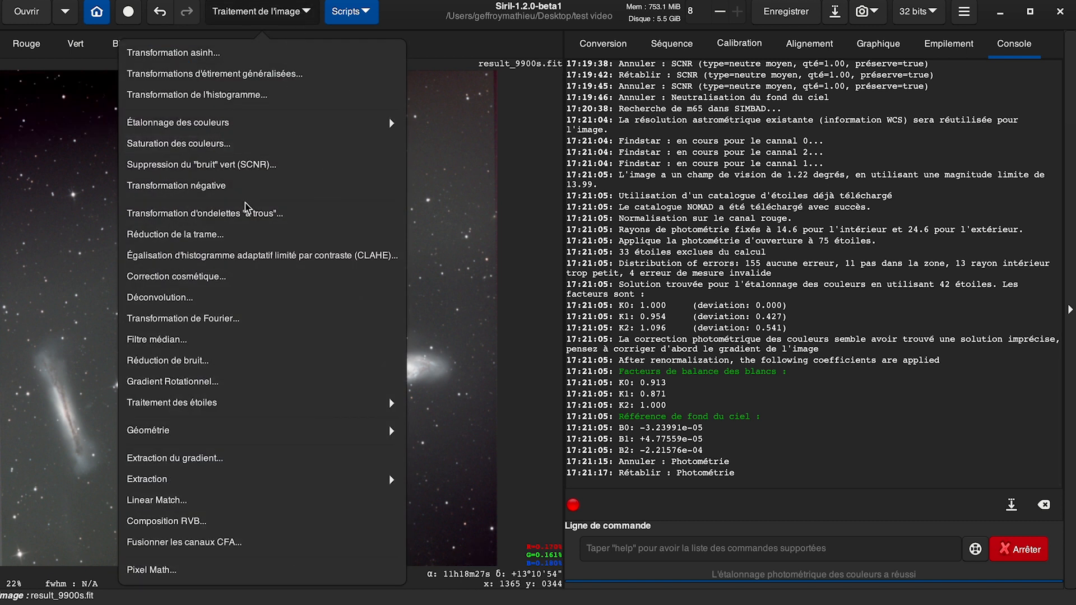
left_click(237, 170)
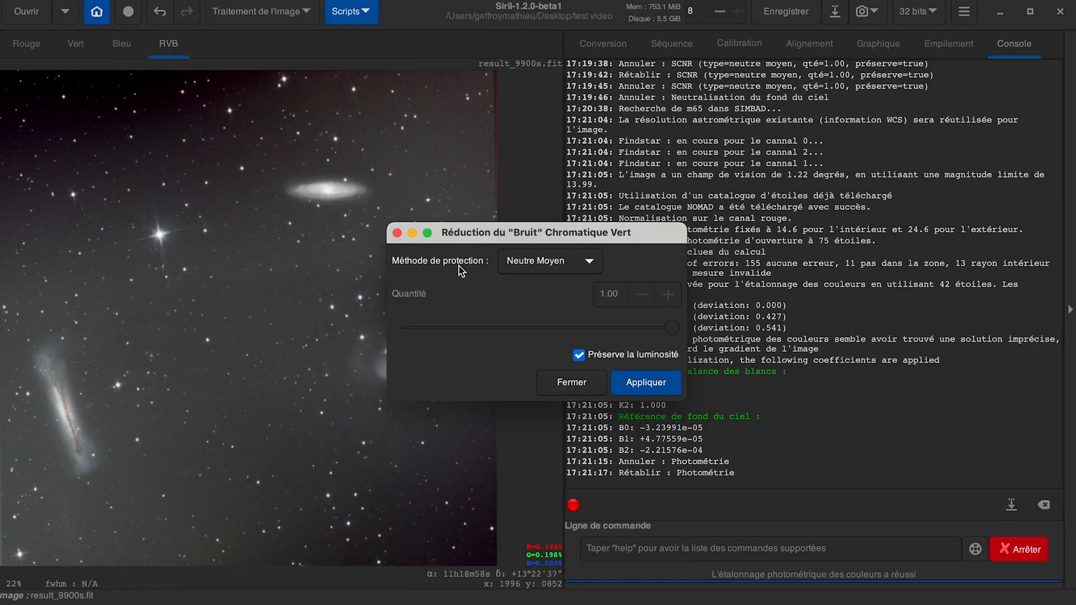
left_click(650, 384)
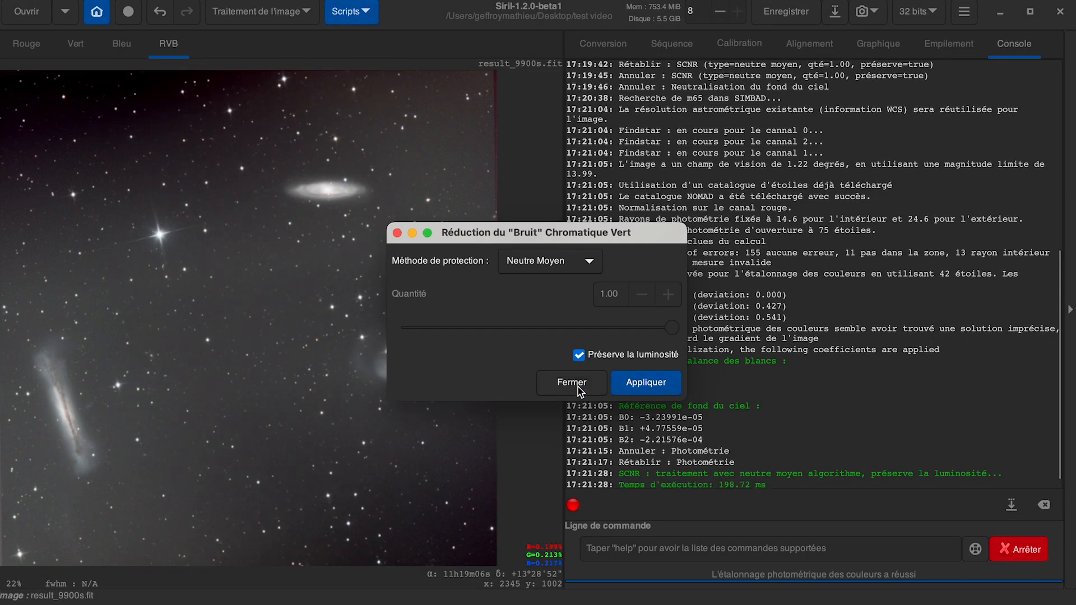
left_click(580, 387)
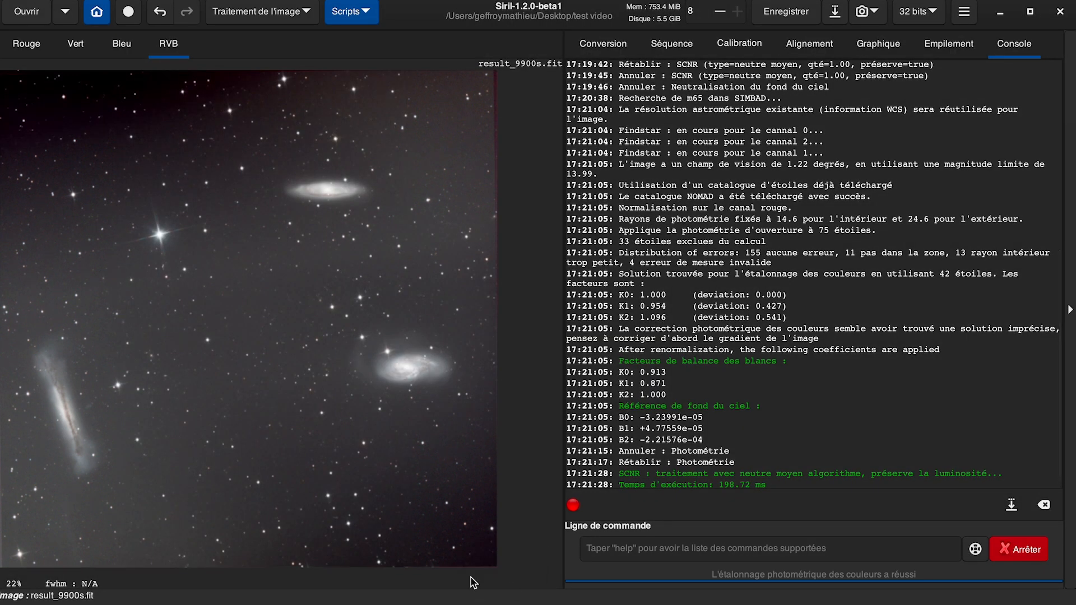
- Try an RBF gradient extraction with smoothing 0.50, 20 samples per line, grid tolerance 2.00 and Soustraction correction, and undo it
left_click(283, 12)
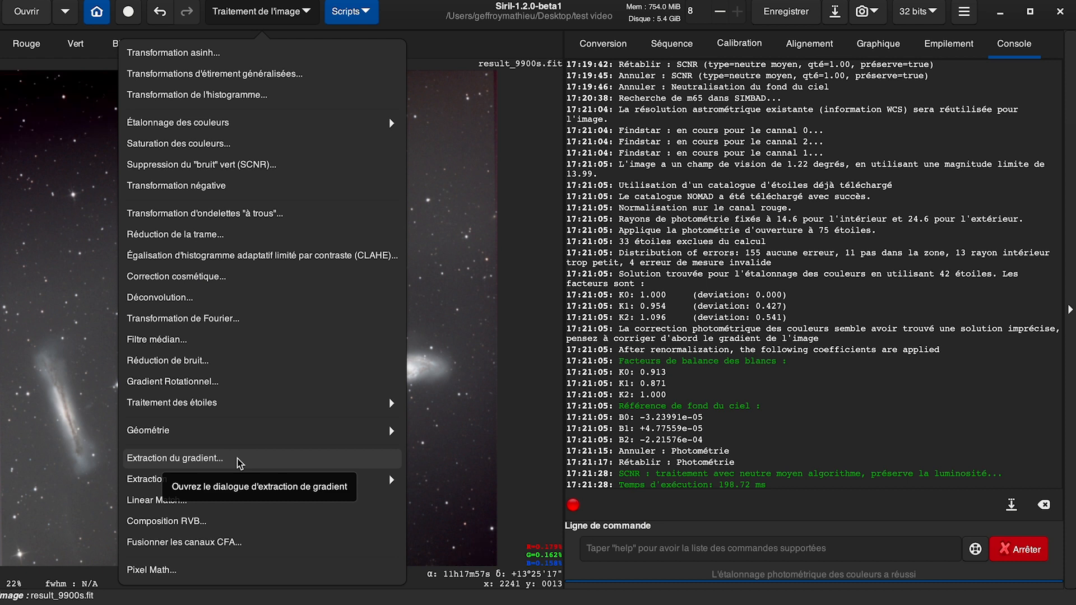
left_click(223, 459)
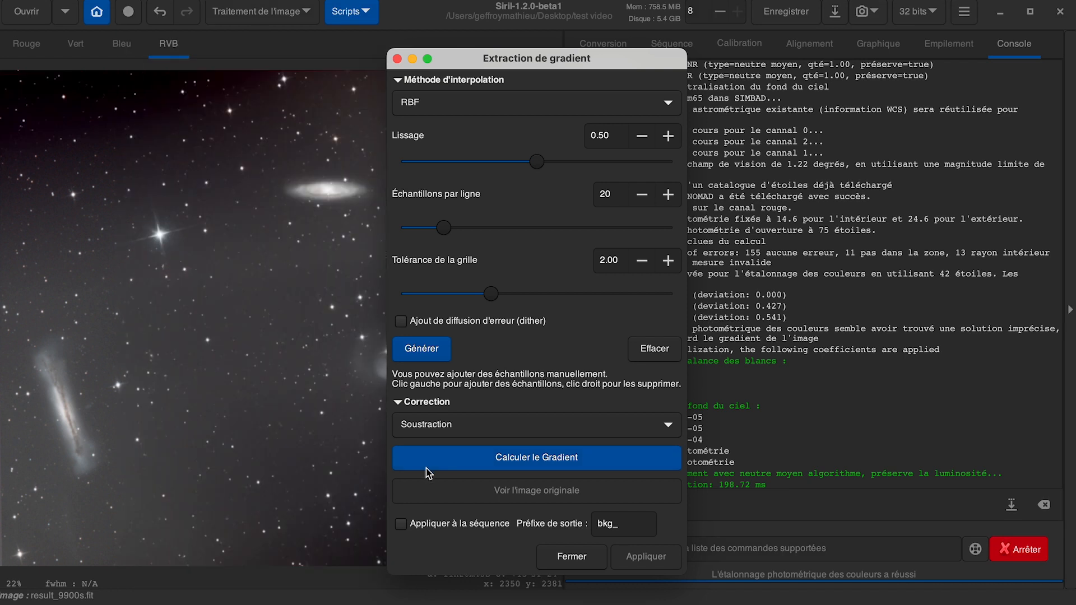
left_click_drag(528, 59, 706, 59)
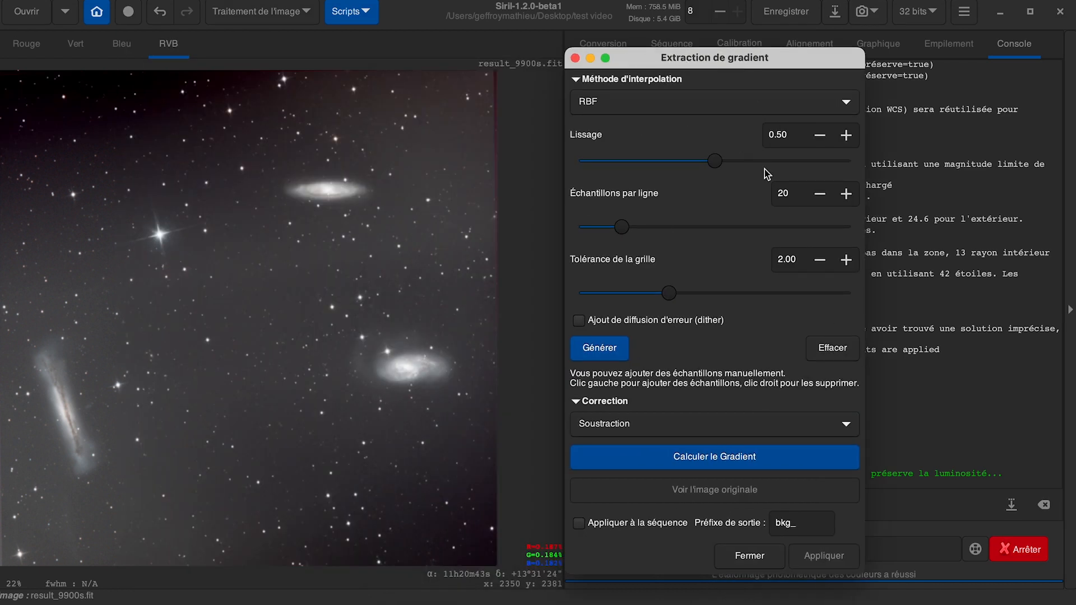
left_click(610, 352)
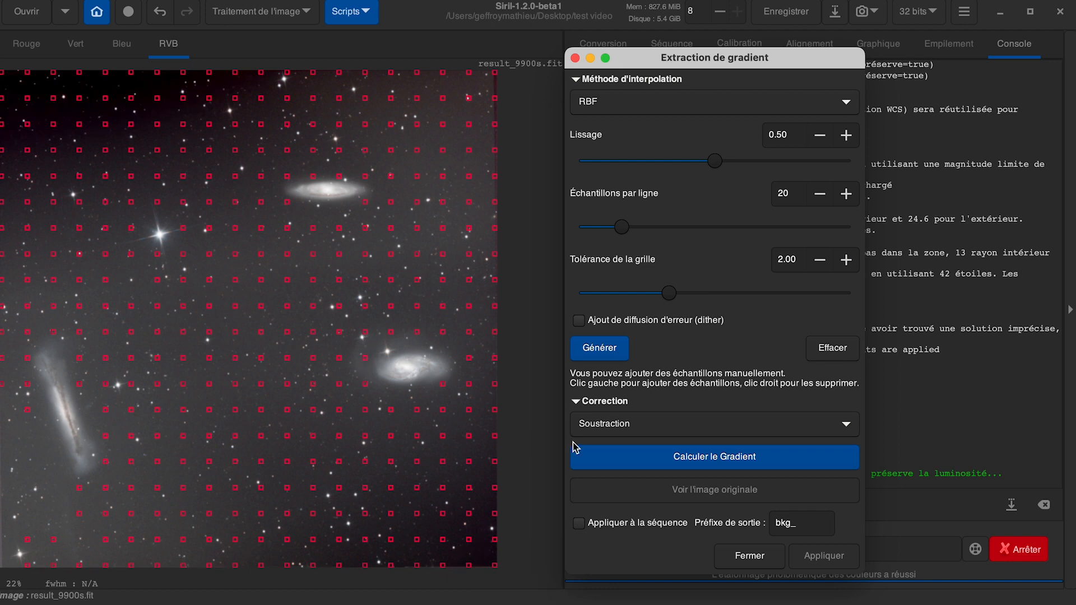
left_click(717, 458)
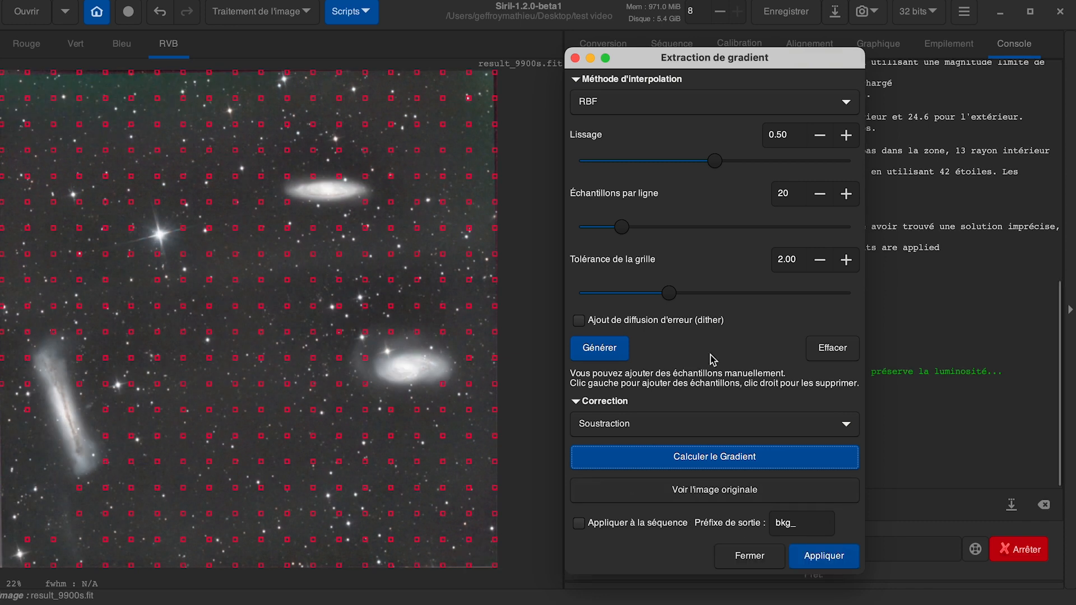
left_click(821, 559)
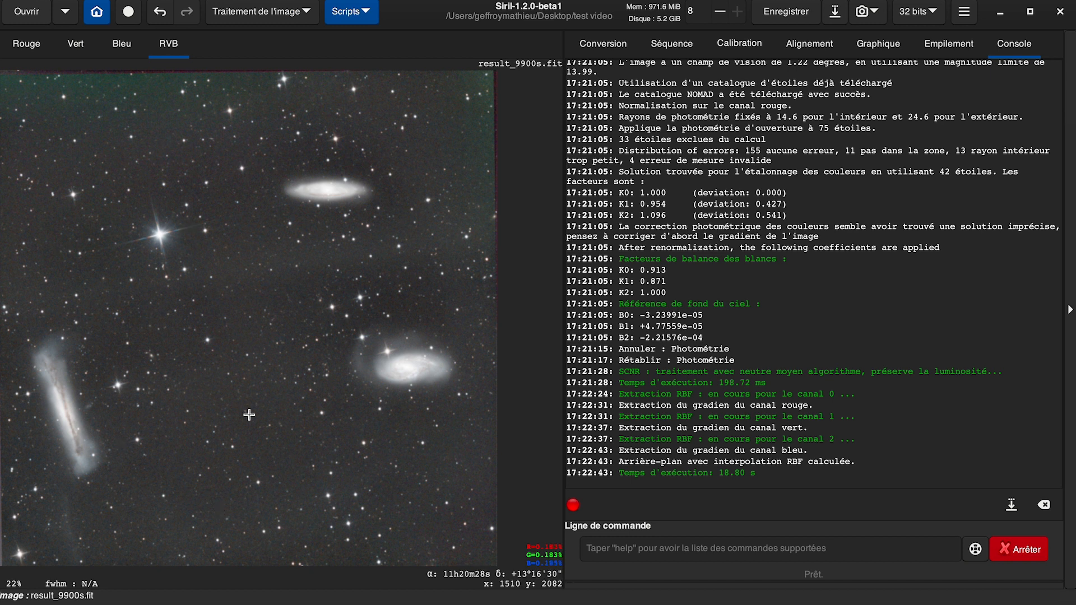
left_click(161, 12)
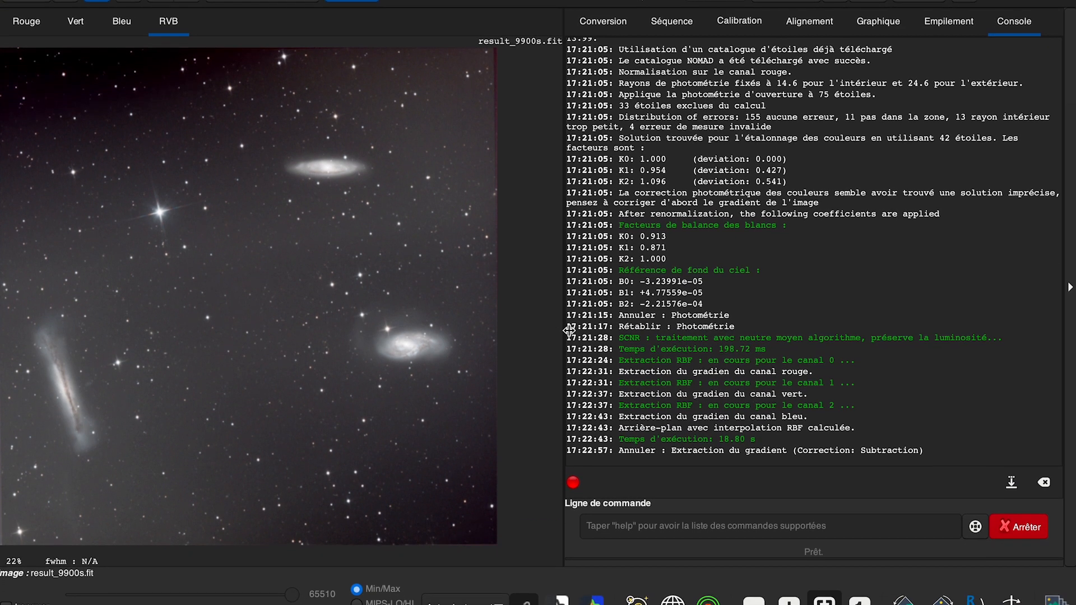
- Switch the display mode to Linéaire and apply an asinh transformation with a stretch factor of about 69.8
left_click(490, 594)
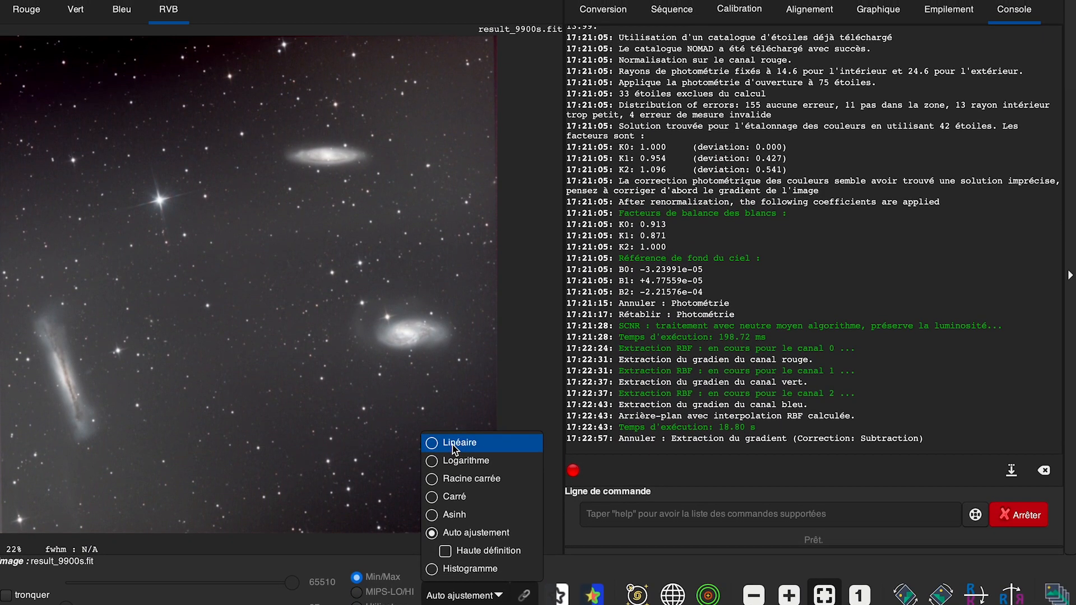
left_click(452, 446)
left_click(259, 12)
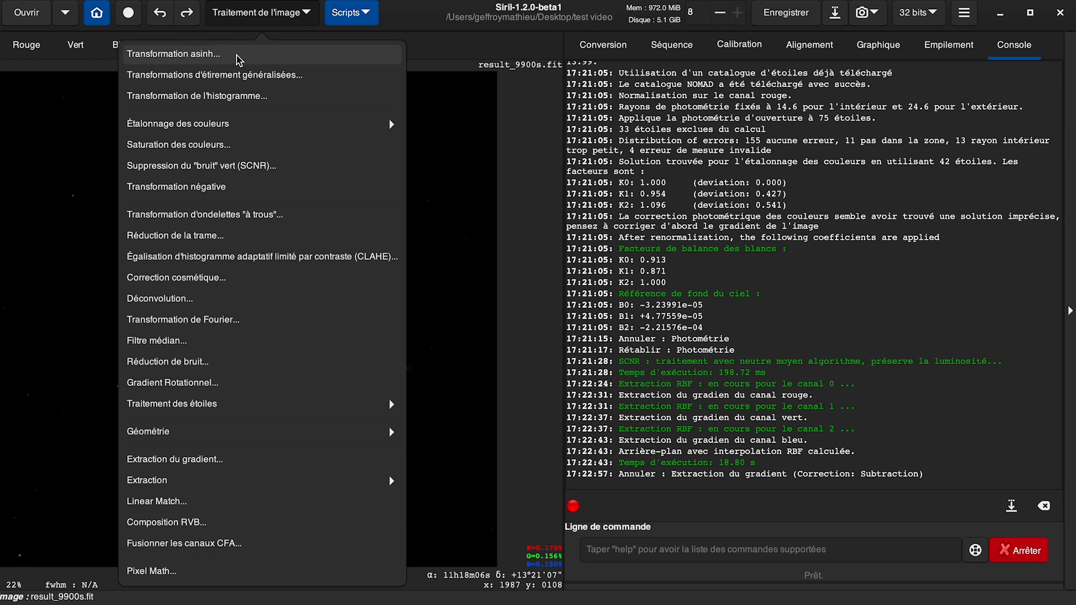
left_click(220, 55)
left_click_drag(483, 216, 632, 213)
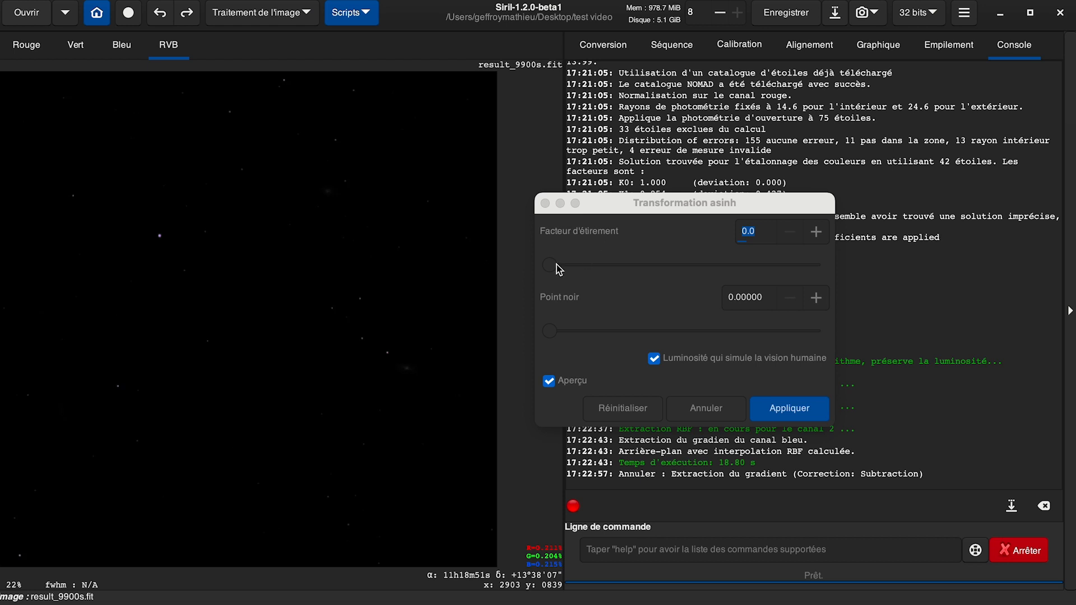
left_click_drag(552, 265, 710, 283)
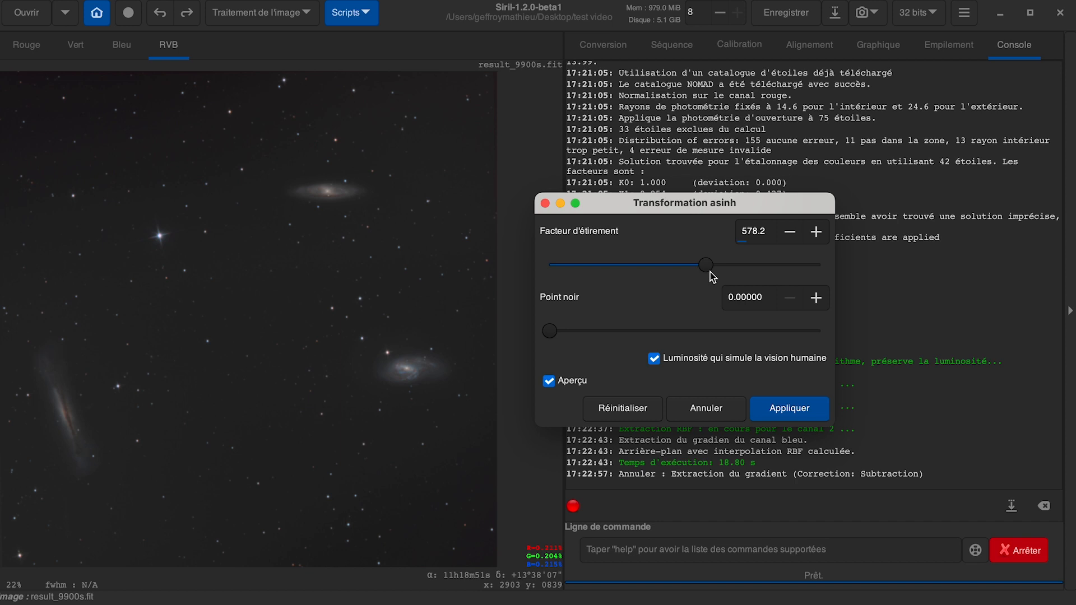
left_click_drag(705, 268, 576, 271)
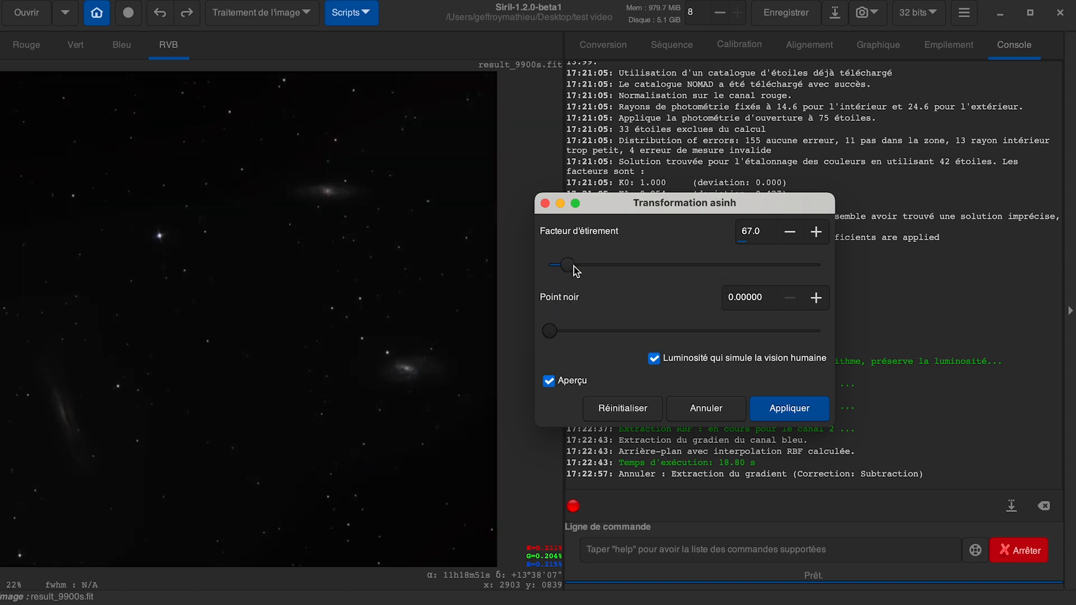
left_click_drag(480, 210, 484, 369)
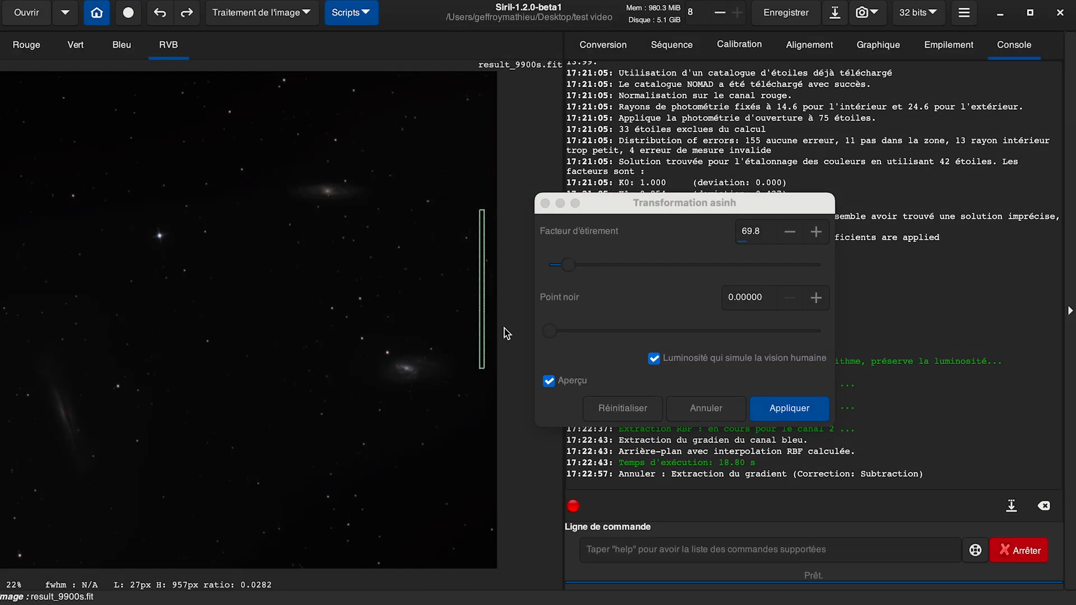
left_click(794, 413)
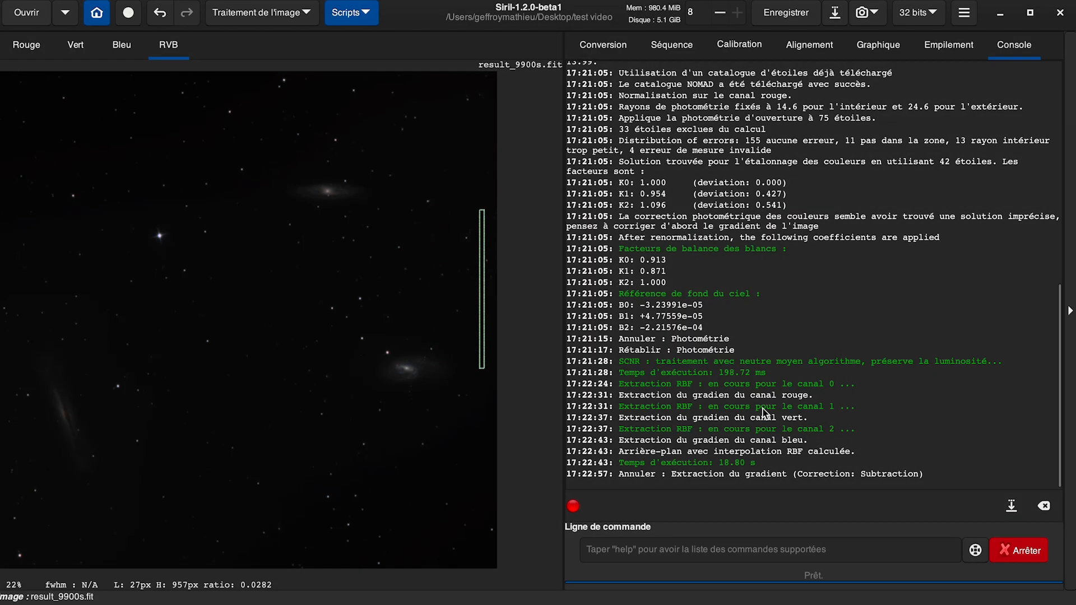
left_click(488, 398)
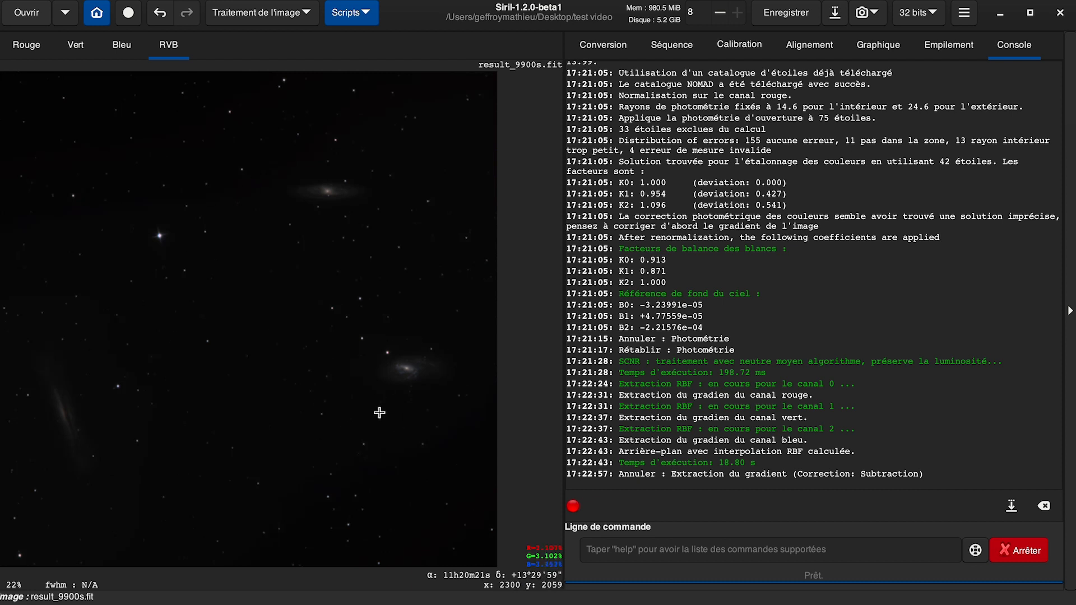
- Apply a histogram transformation with the midtones lowered to about 0.197
left_click(290, 13)
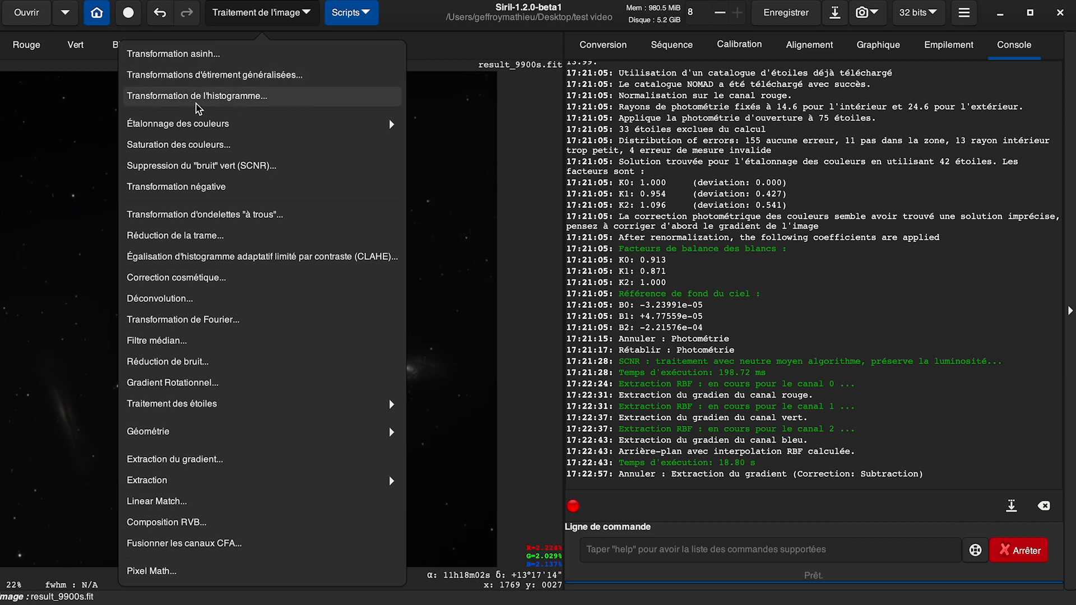
left_click(252, 96)
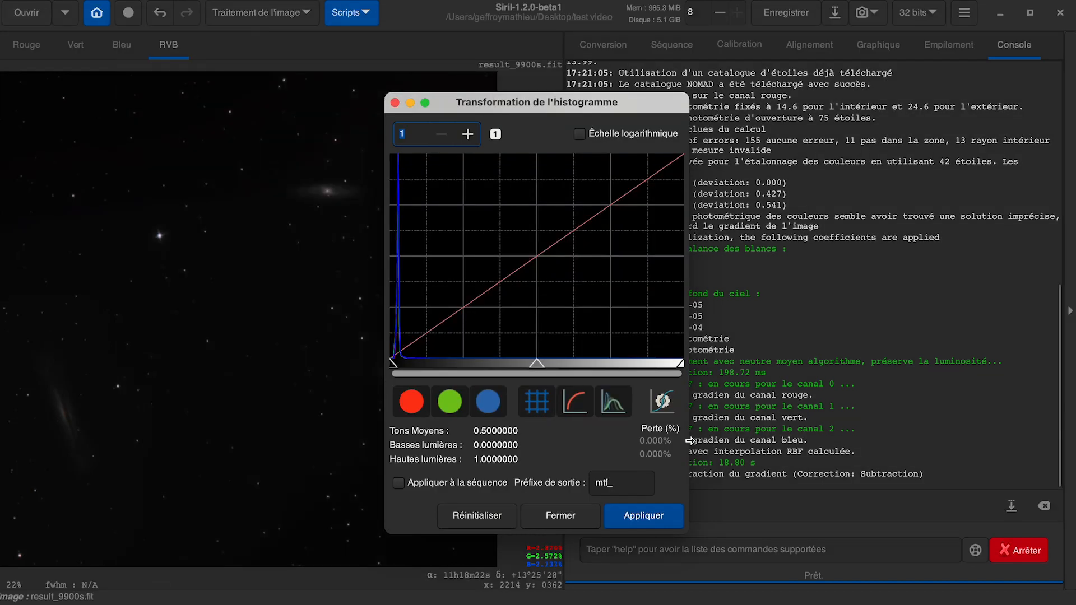
left_click_drag(690, 462, 1073, 464)
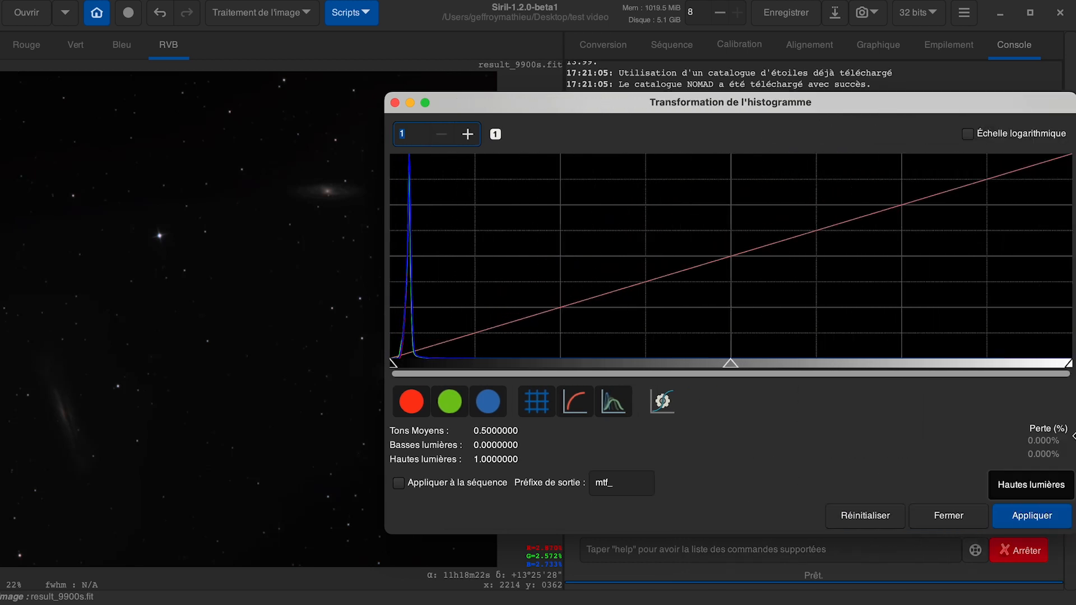
left_click_drag(808, 112, 789, 96)
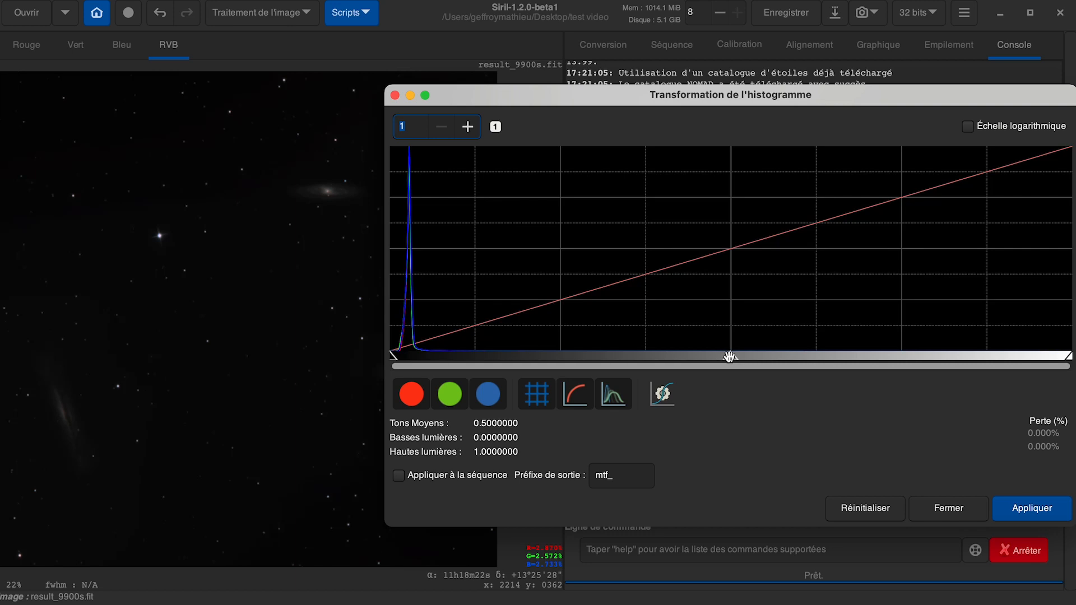
left_click_drag(729, 357, 524, 368)
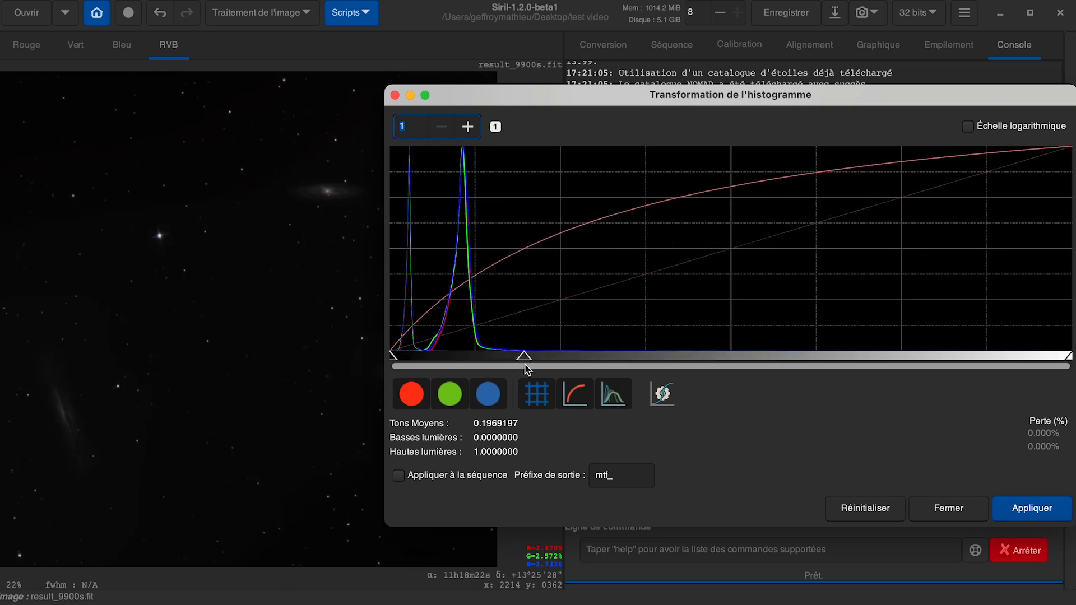
left_click(1018, 502)
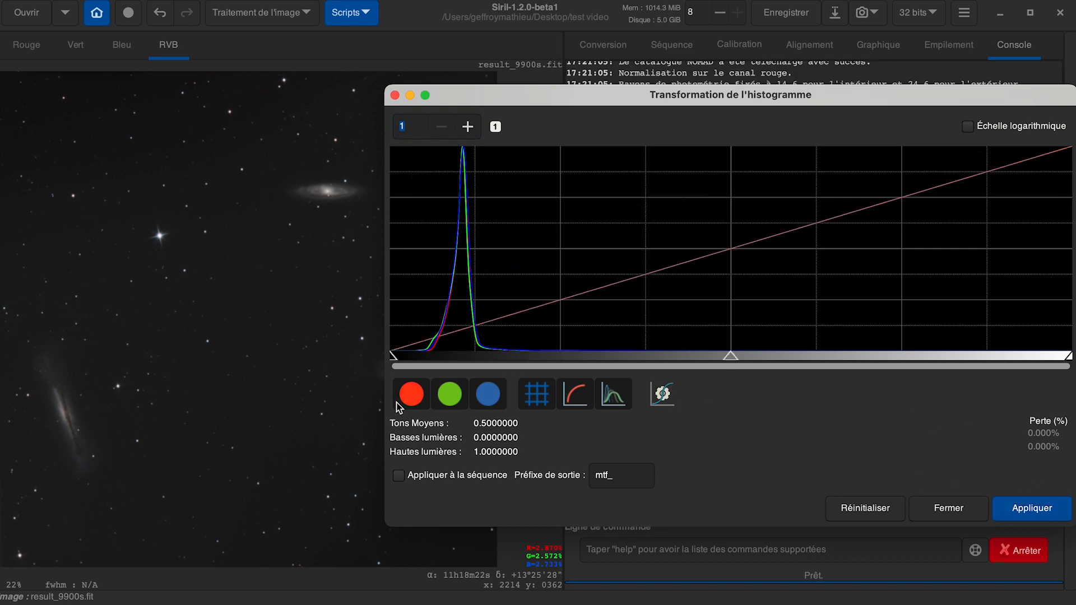
- Fit the histogram window beside the image and apply two further stretches, with midtones at about 0.328 and about 0.416
left_click_drag(384, 407, 466, 402)
left_click(383, 429)
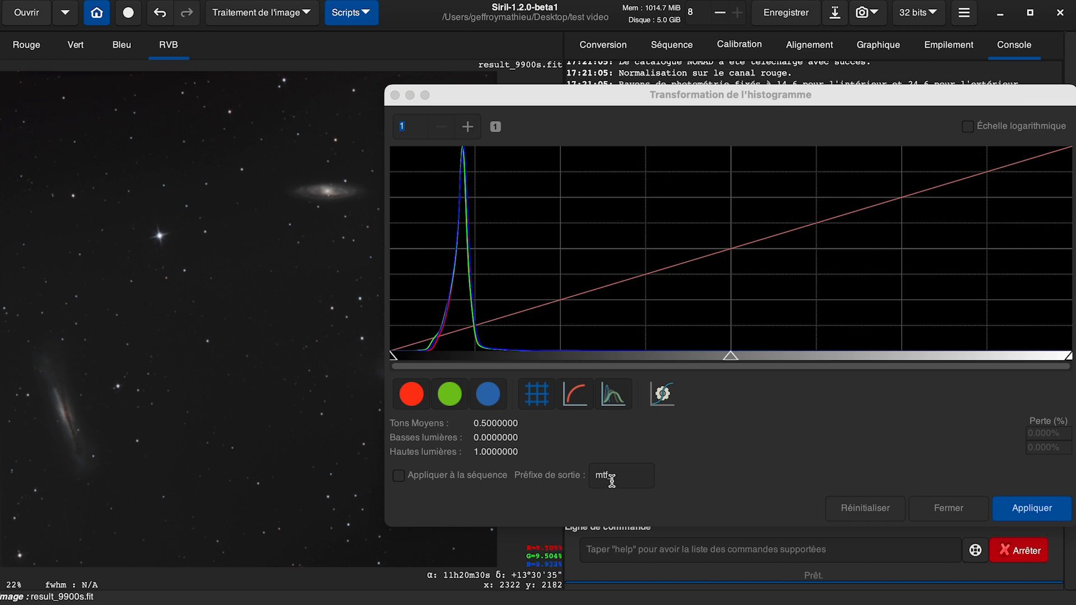
left_click_drag(1074, 482, 986, 489)
left_click_drag(619, 93, 711, 76)
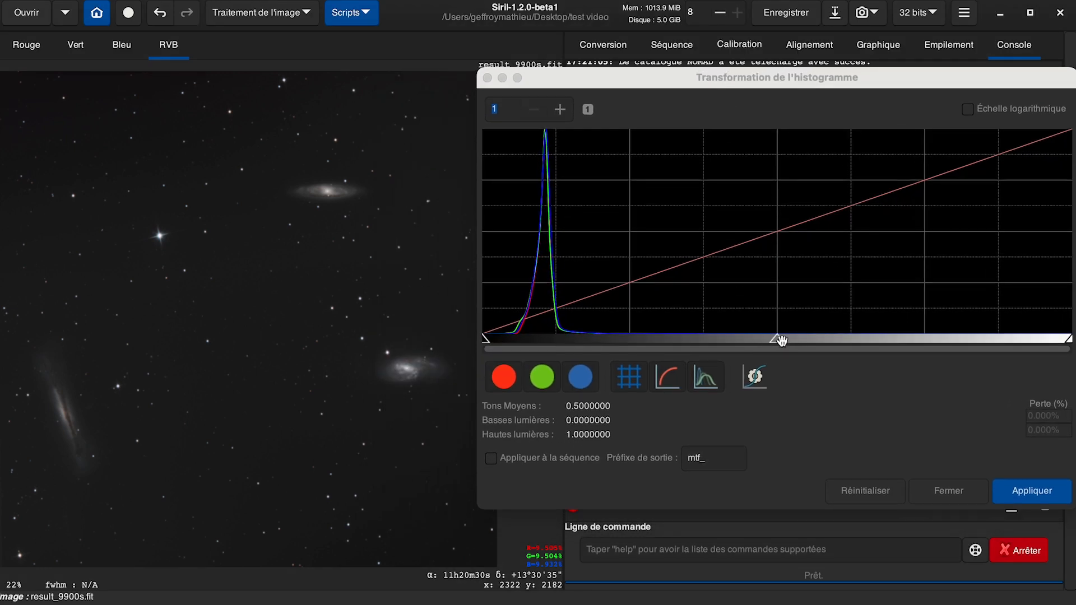
left_click_drag(776, 340, 675, 343)
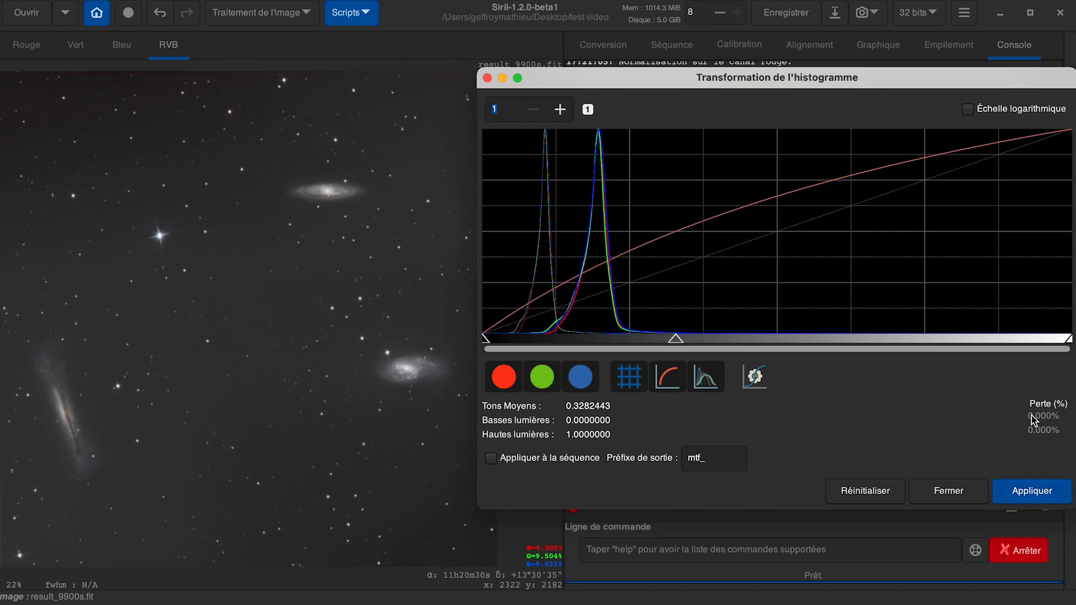
left_click(1033, 492)
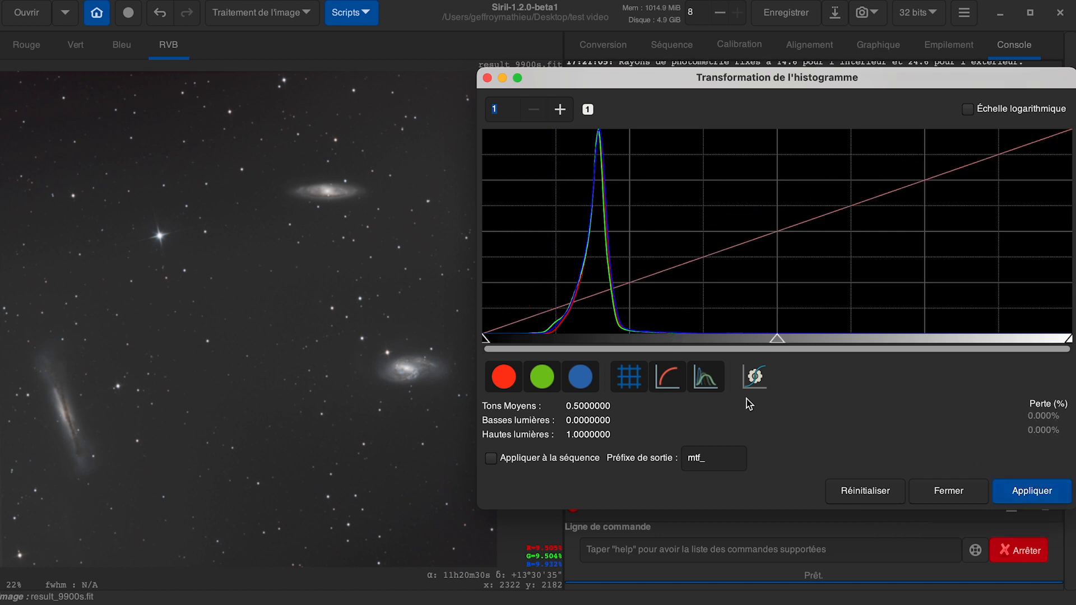
left_click_drag(776, 340, 728, 344)
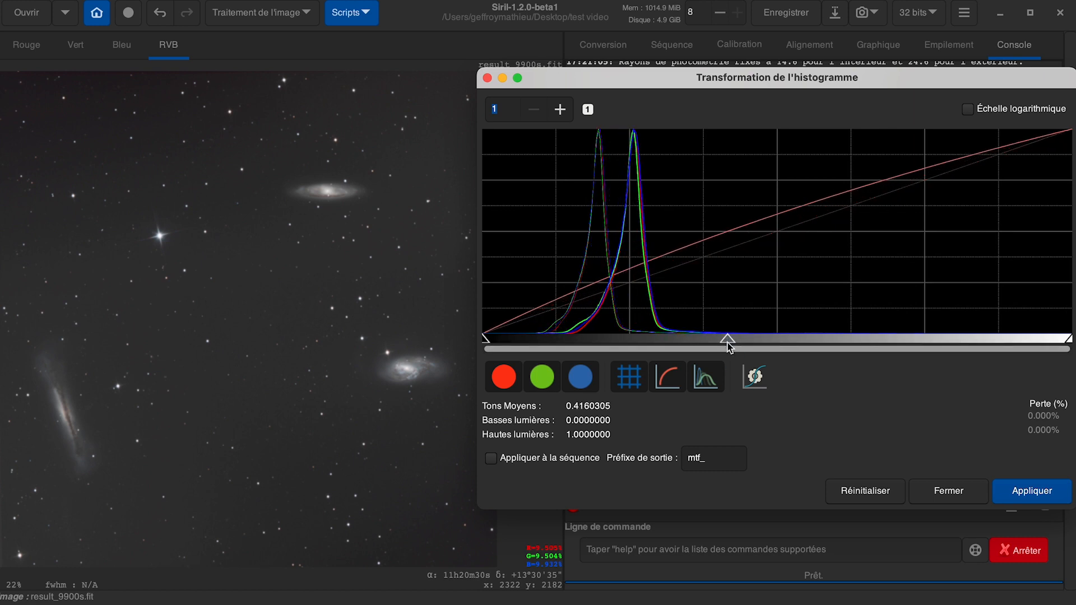
left_click(1003, 491)
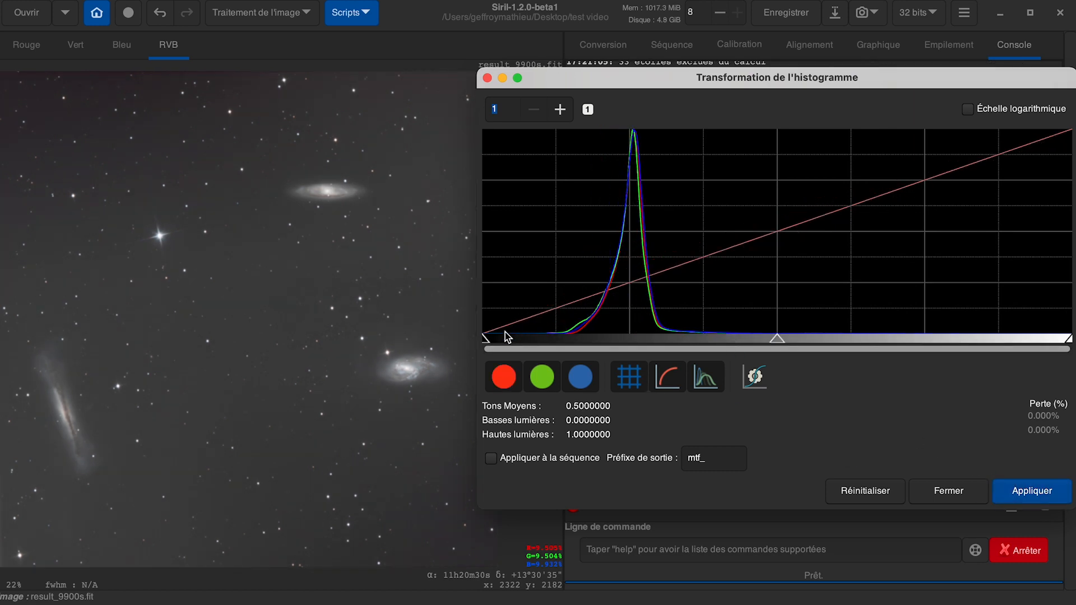
- Darken the sky background in two histogram passes, with the shadows point raised to about 0.056 and about 0.028
left_click_drag(487, 338, 518, 340)
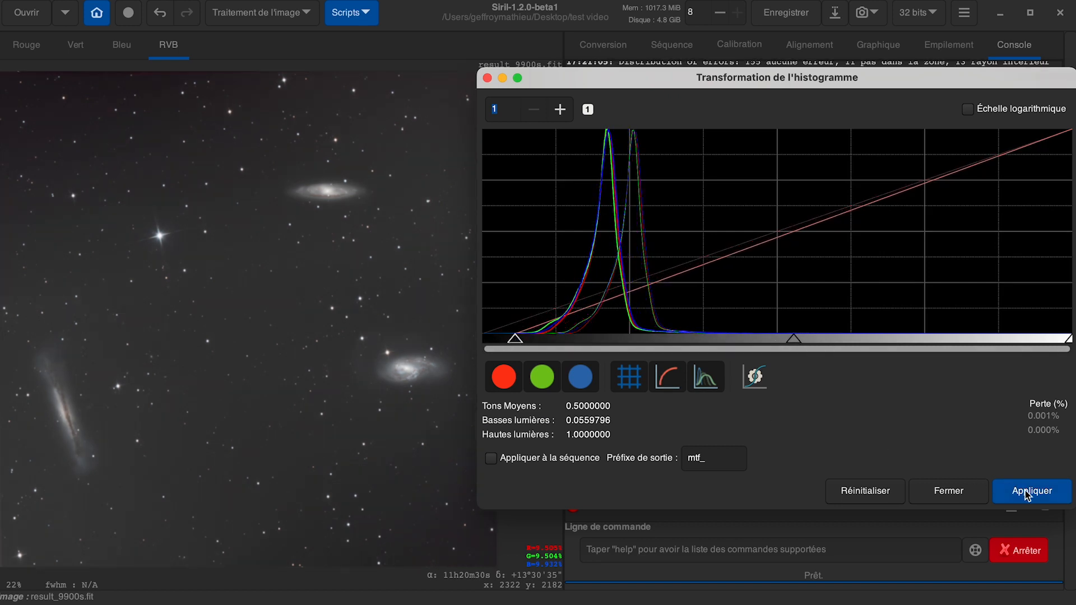
left_click(1027, 492)
left_click_drag(485, 339, 496, 339)
left_click_drag(497, 339, 498, 340)
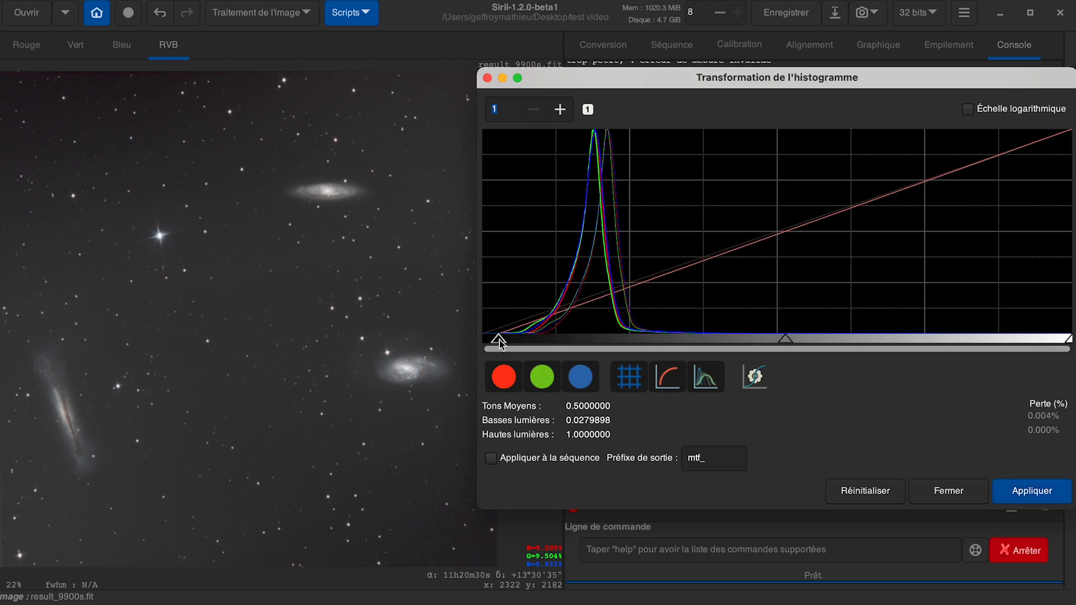
left_click(1026, 493)
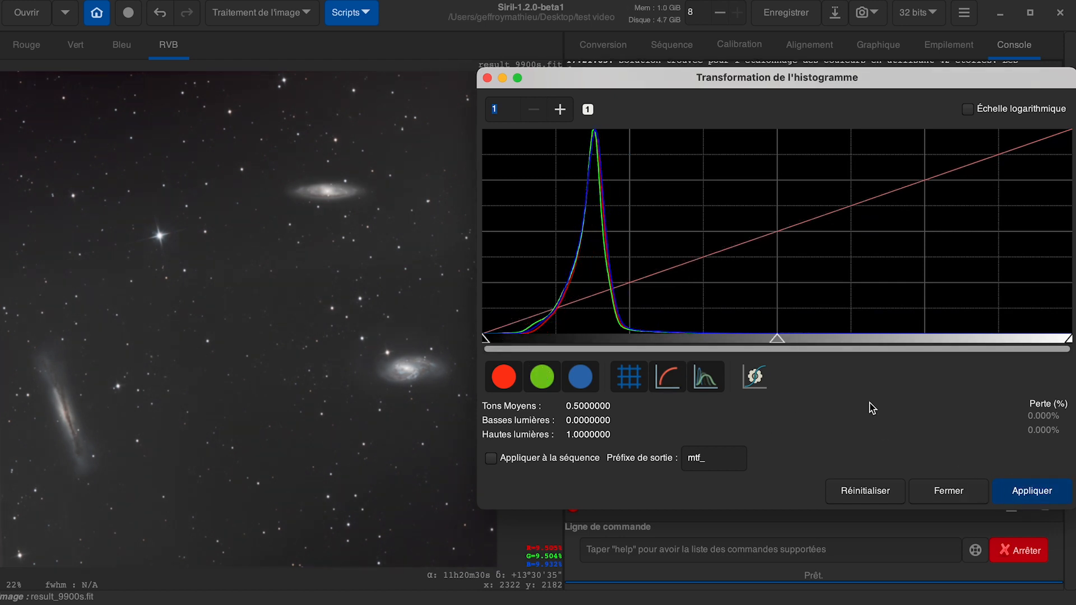
- Apply a histogram stretch with midtones at about 0.434, followed by a darkening pass with the shadows point at about 0.014
left_click_drag(777, 338, 737, 341)
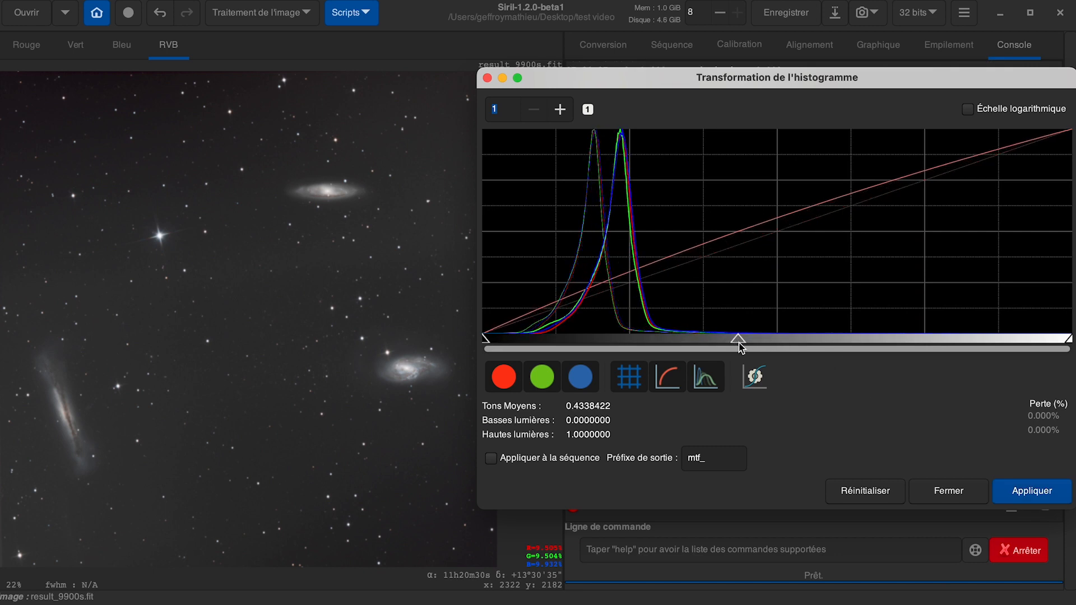
left_click(1014, 492)
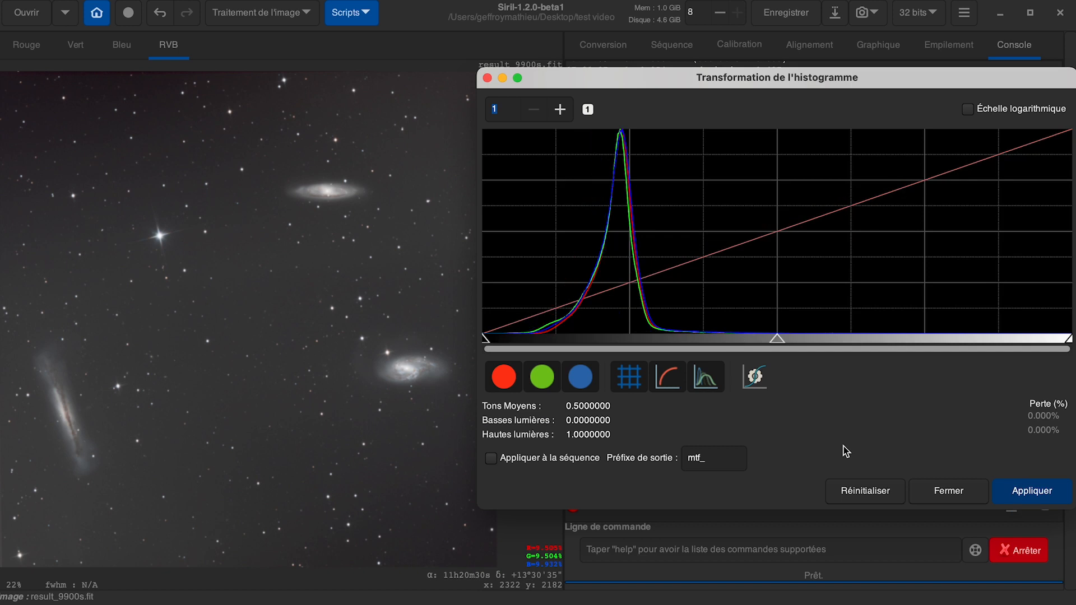
left_click_drag(488, 340, 498, 339)
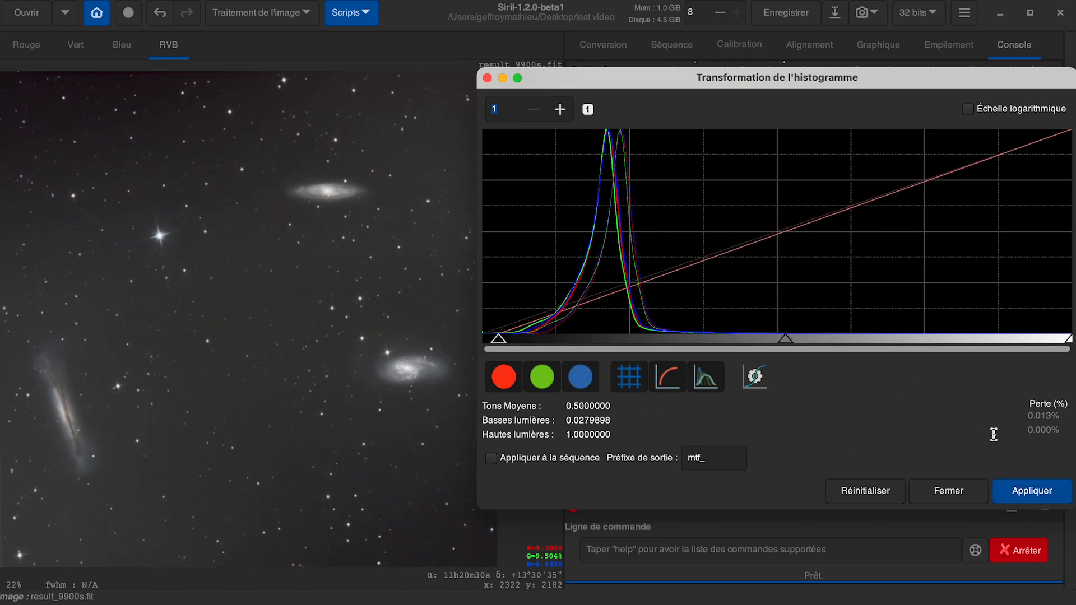
left_click_drag(498, 340, 490, 340)
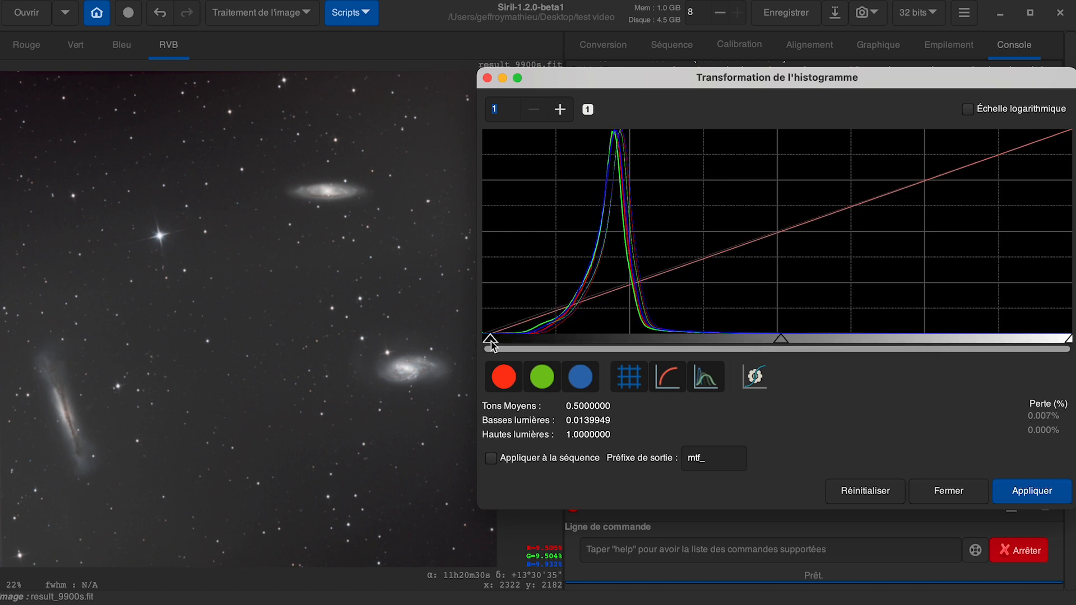
left_click(1024, 496)
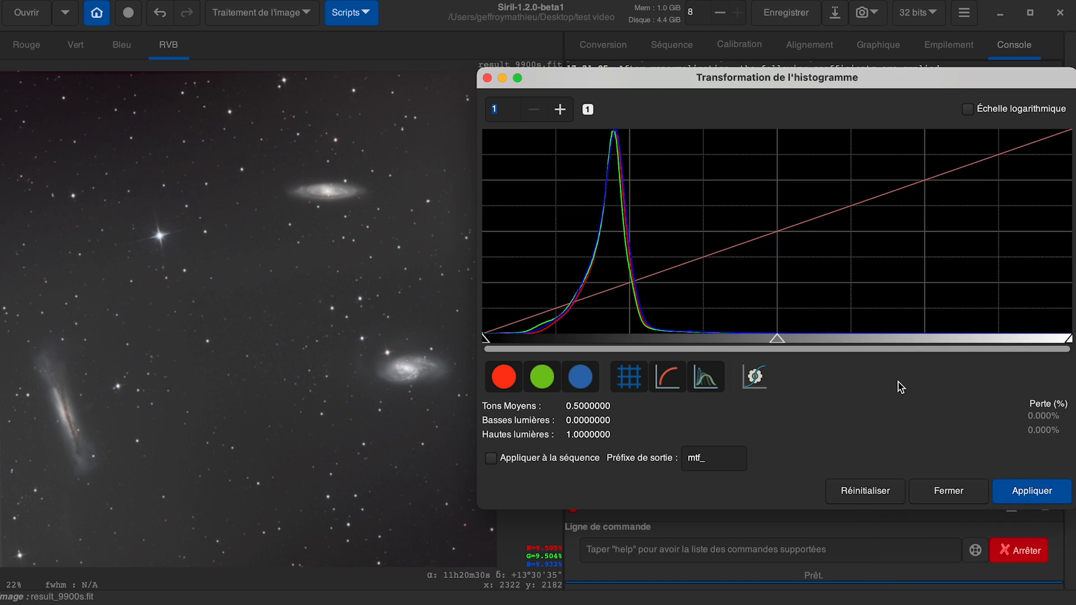
- Apply a combined histogram transformation with midtones at about 0.468 and the shadows point at about 0.014
left_click_drag(777, 337, 758, 340)
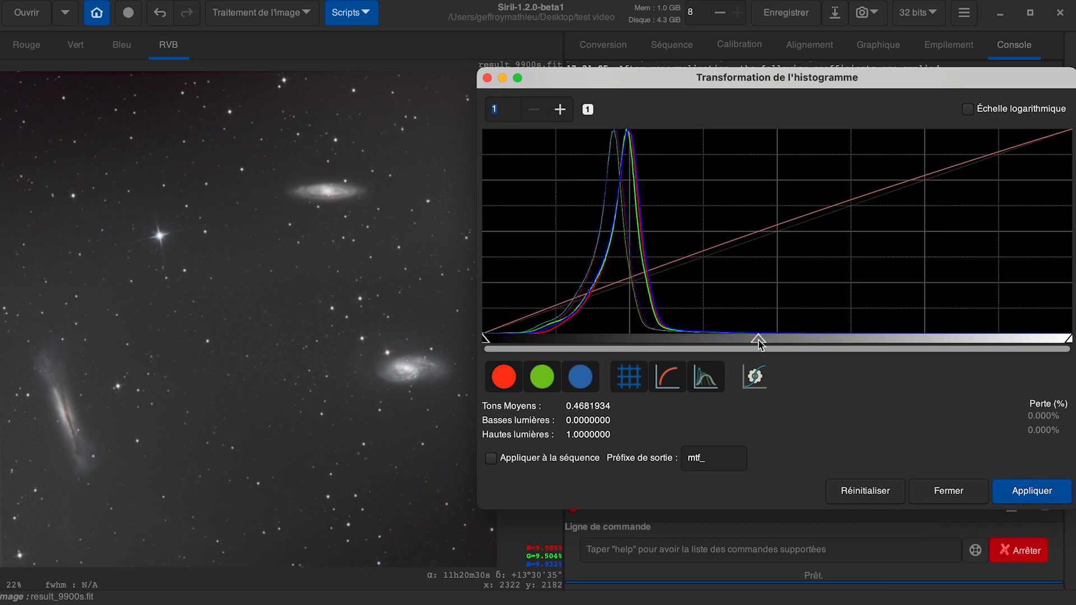
left_click_drag(485, 338, 490, 340)
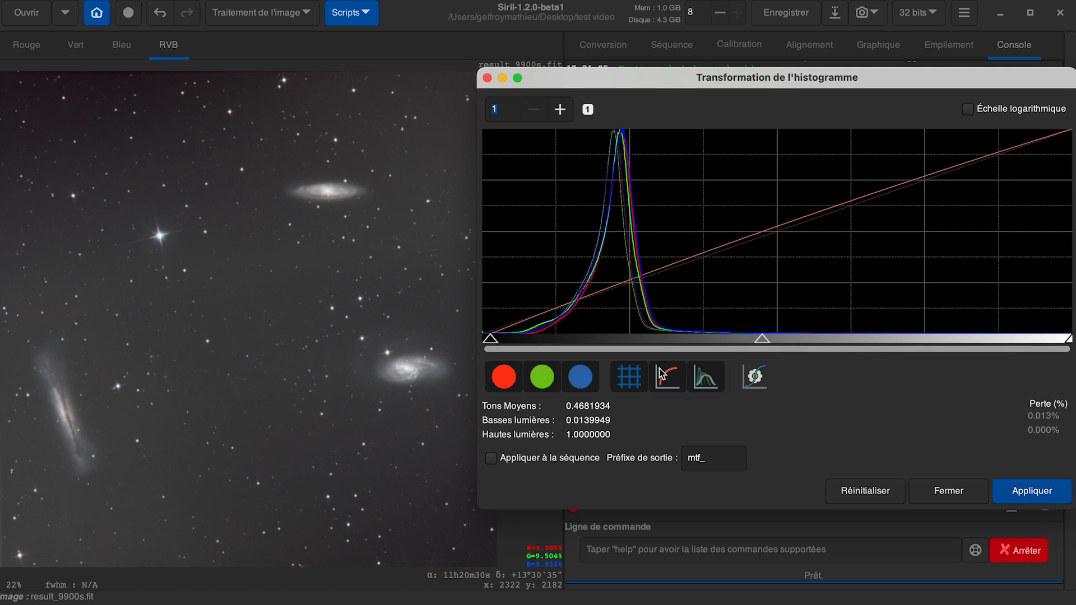
left_click(1015, 491)
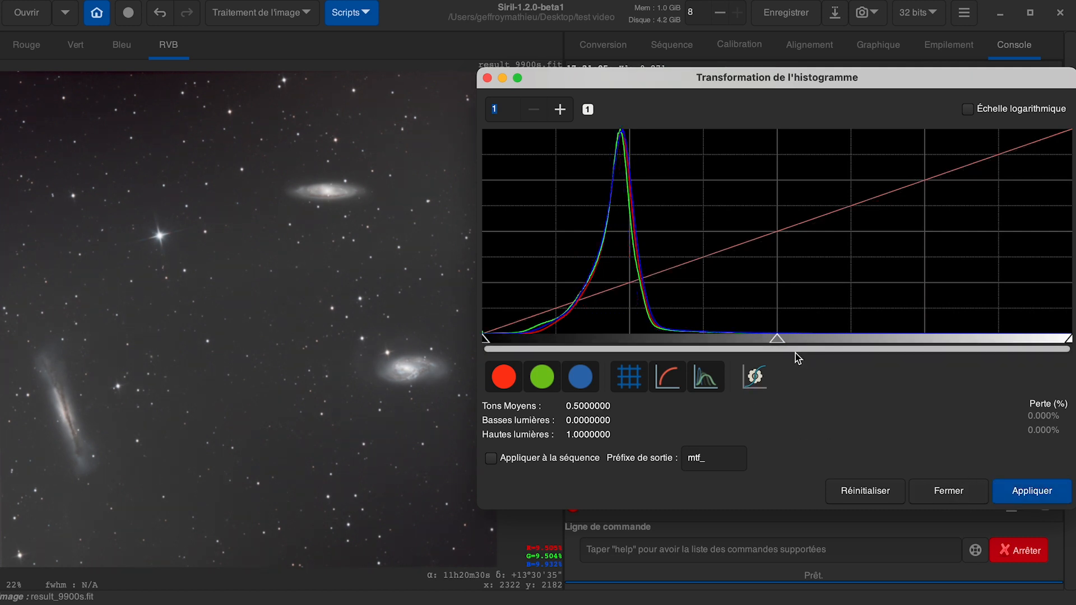
- Apply two final histogram passes, with midtones at about 0.485 and the shadows point at about 0.020, and close the histogram window
left_click_drag(772, 339, 767, 339)
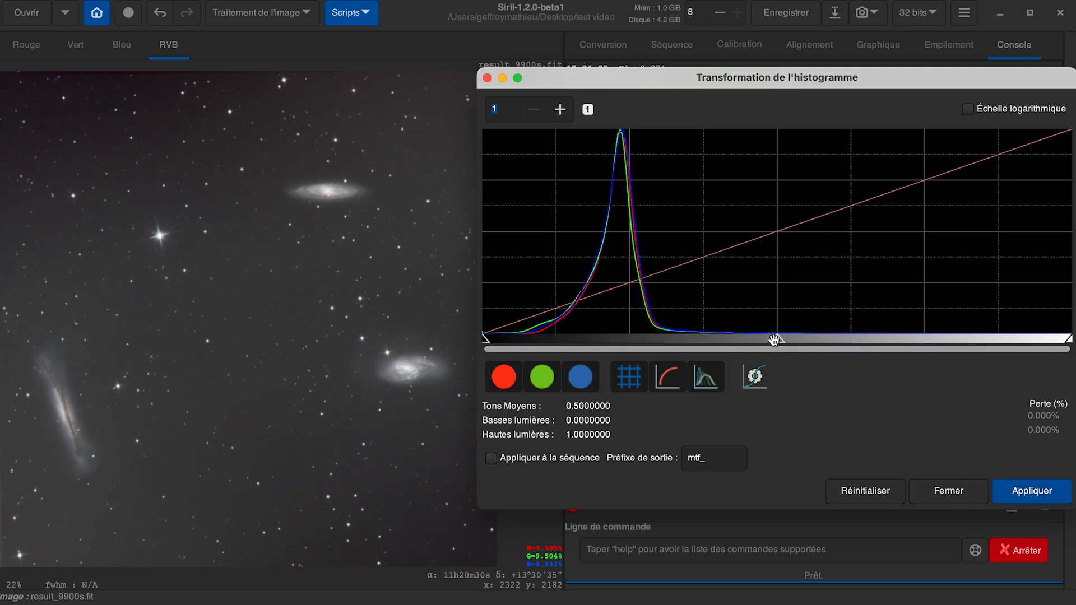
left_click(1019, 485)
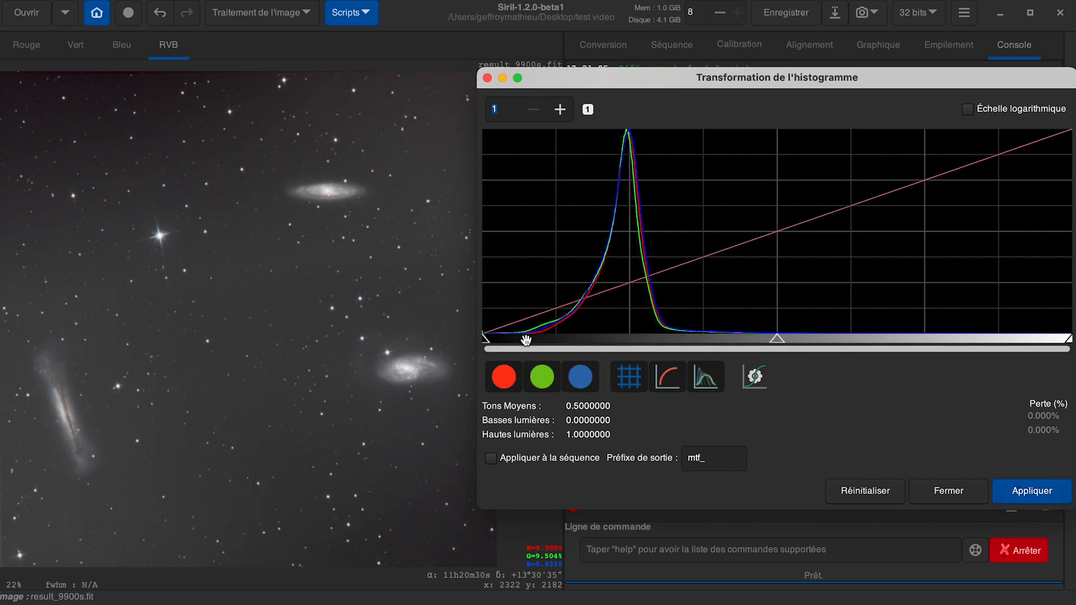
left_click_drag(485, 338, 494, 338)
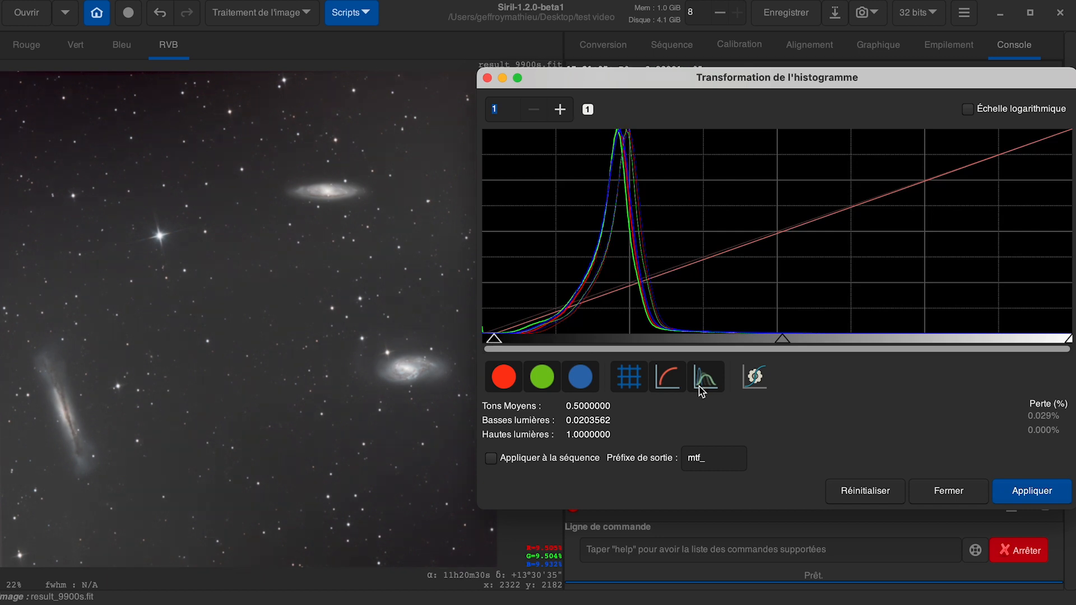
left_click(1032, 492)
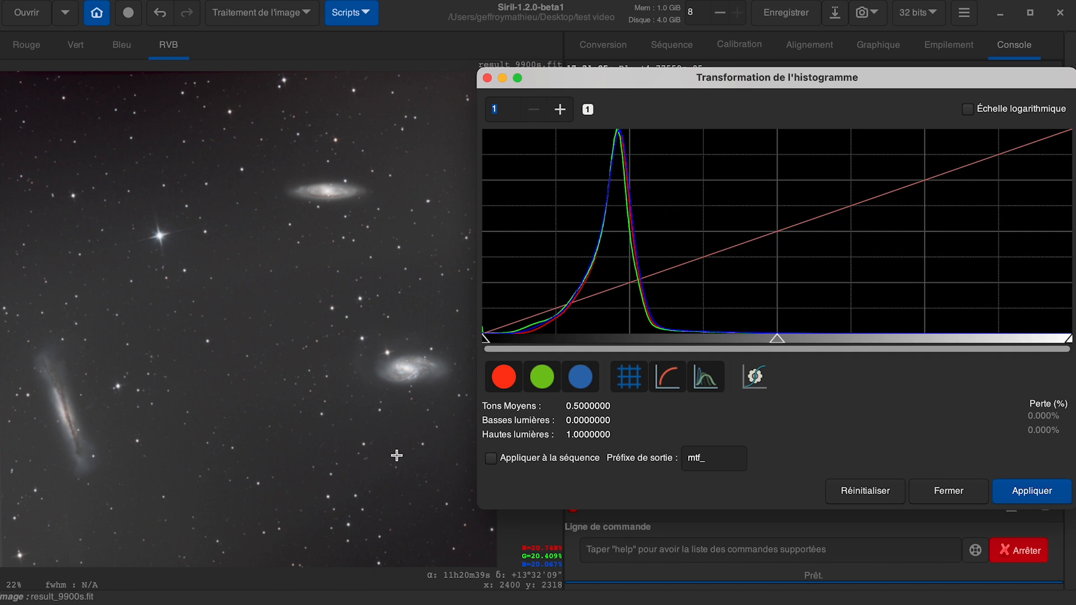
left_click(958, 492)
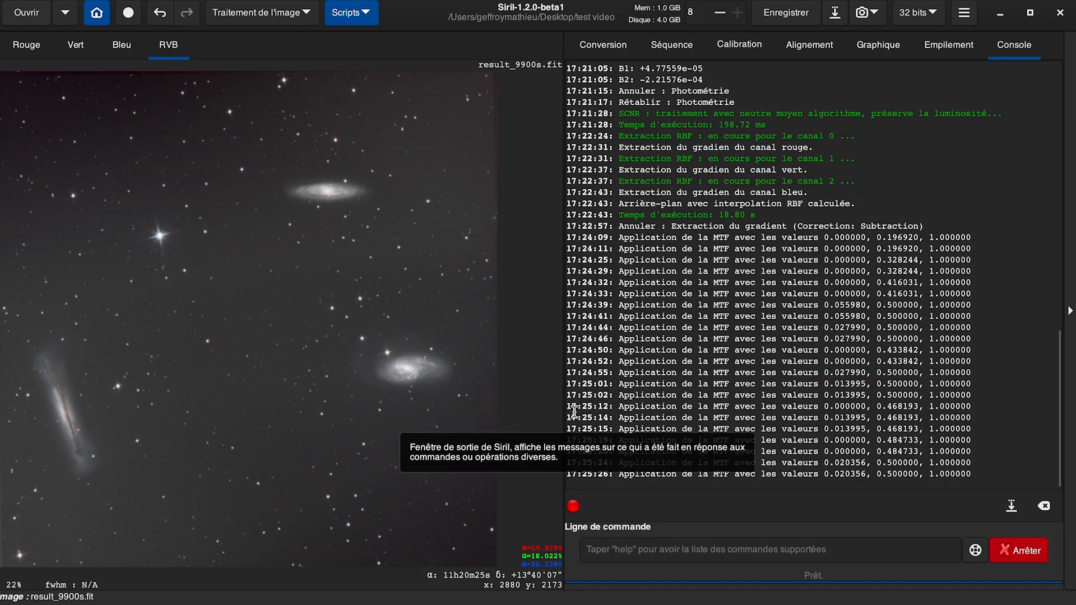
- Export the image to the Desktop as result_9900s.tif in TIFF format, using 16-bit unsigned integers
left_click(835, 17)
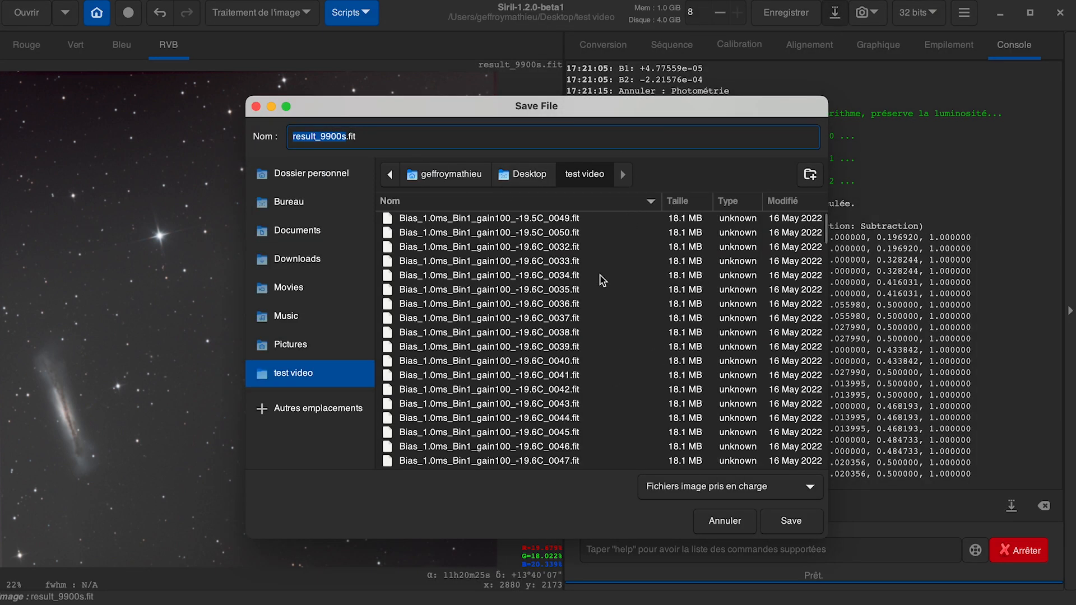
left_click(527, 175)
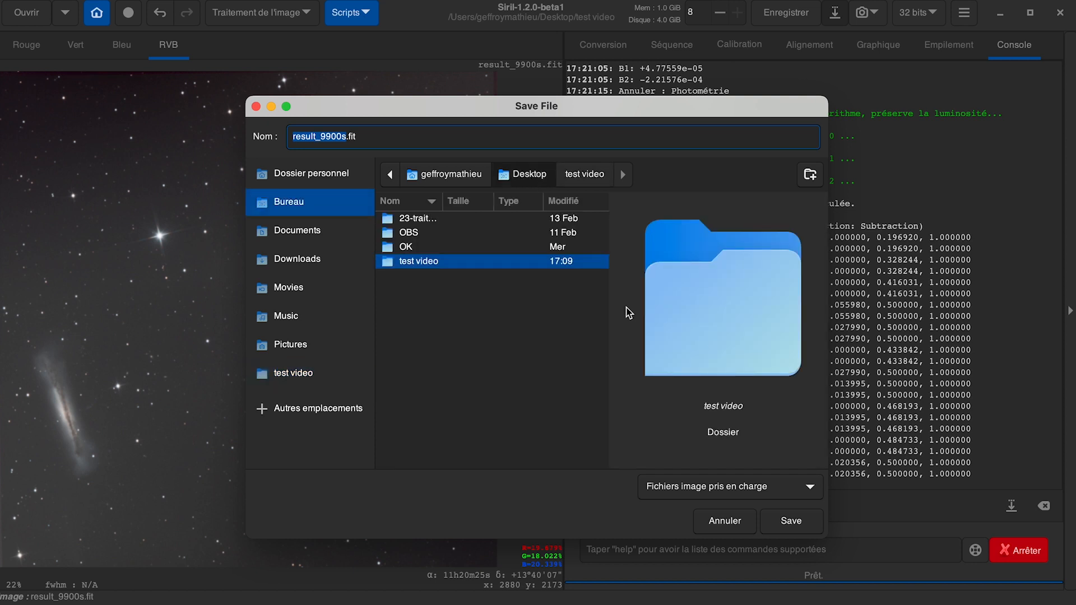
left_click(745, 494)
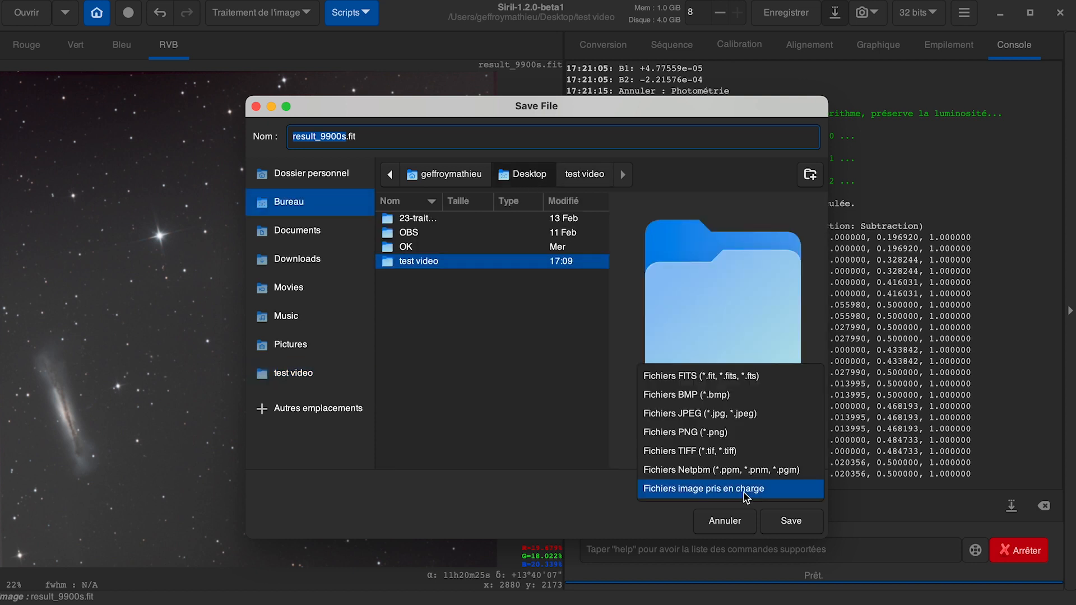
left_click(738, 455)
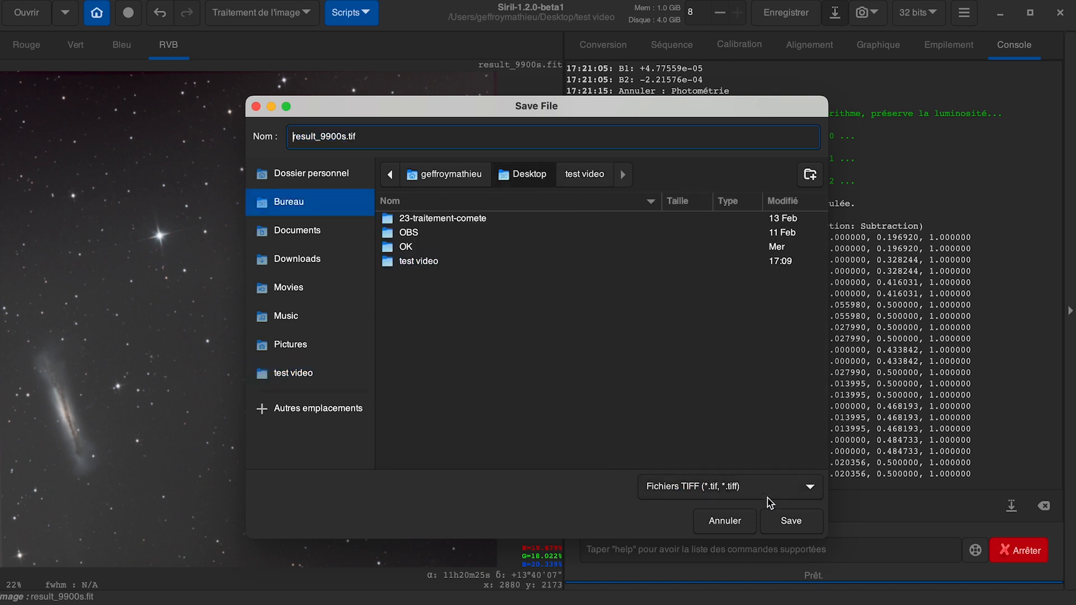
left_click(790, 524)
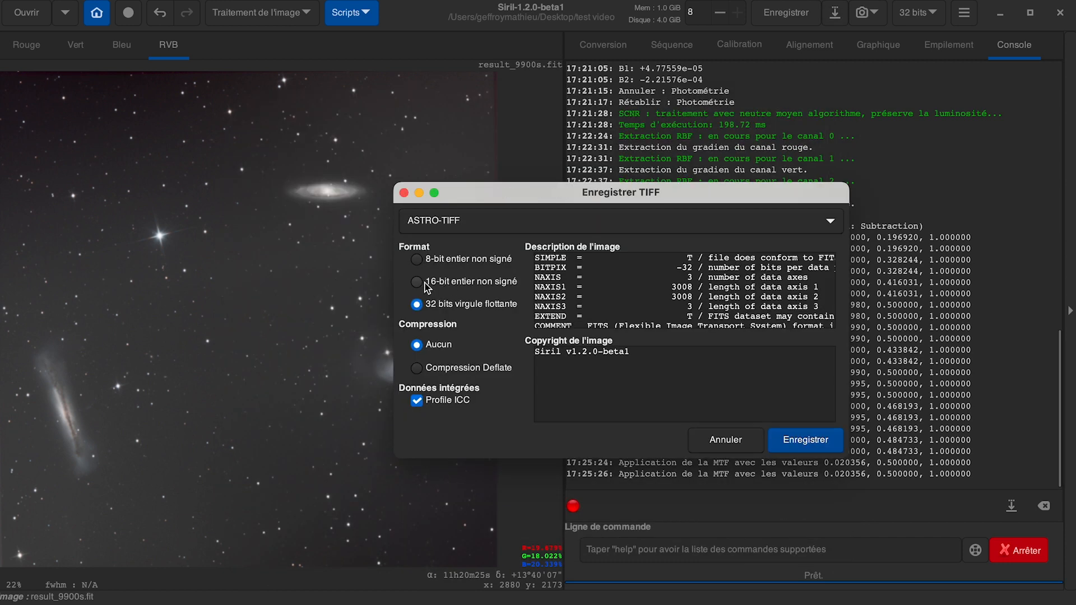
left_click(804, 445)
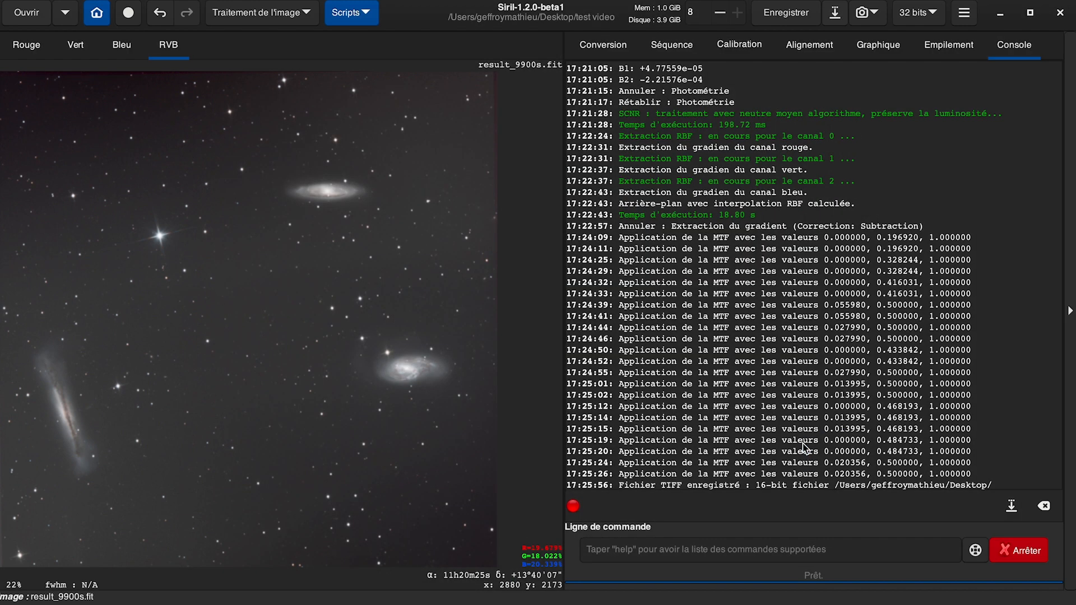
- Minimize Siril and open result_9900s.tif from the desktop in Photoshop, discarding the embedded colour profile
left_click(1000, 15)
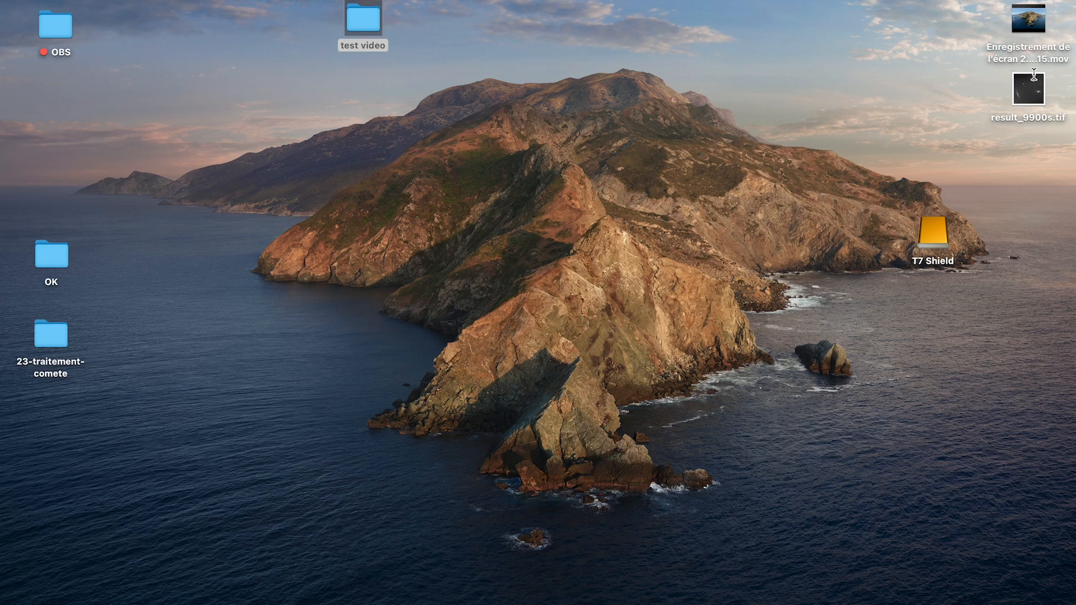
left_click_drag(1023, 102, 445, 603)
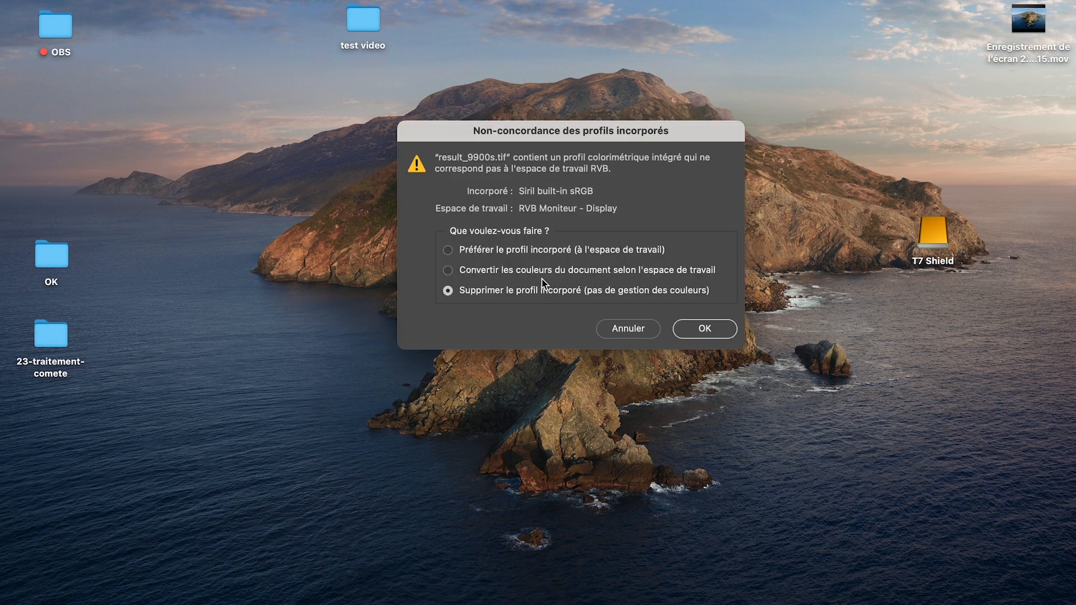
left_click(707, 330)
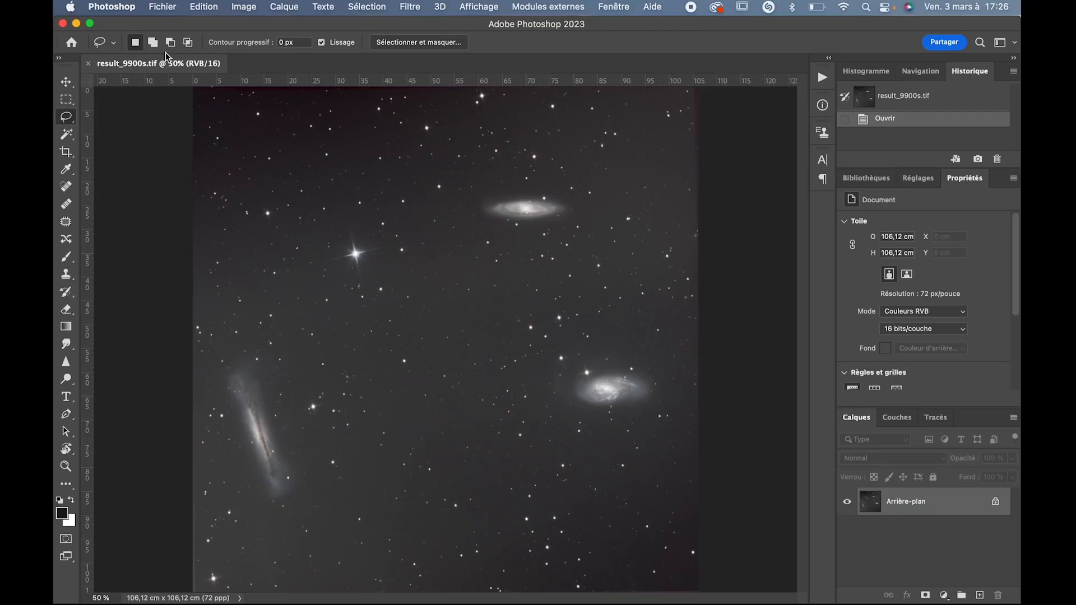
- Convert the image to the Adobe RGB (1998) colour profile
left_click(204, 7)
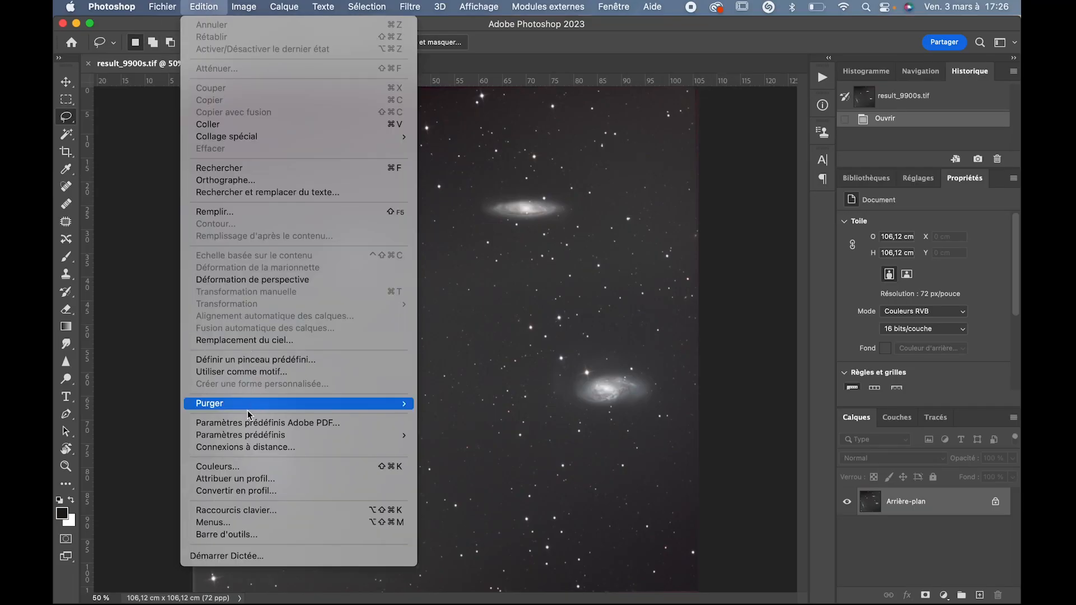
left_click(254, 491)
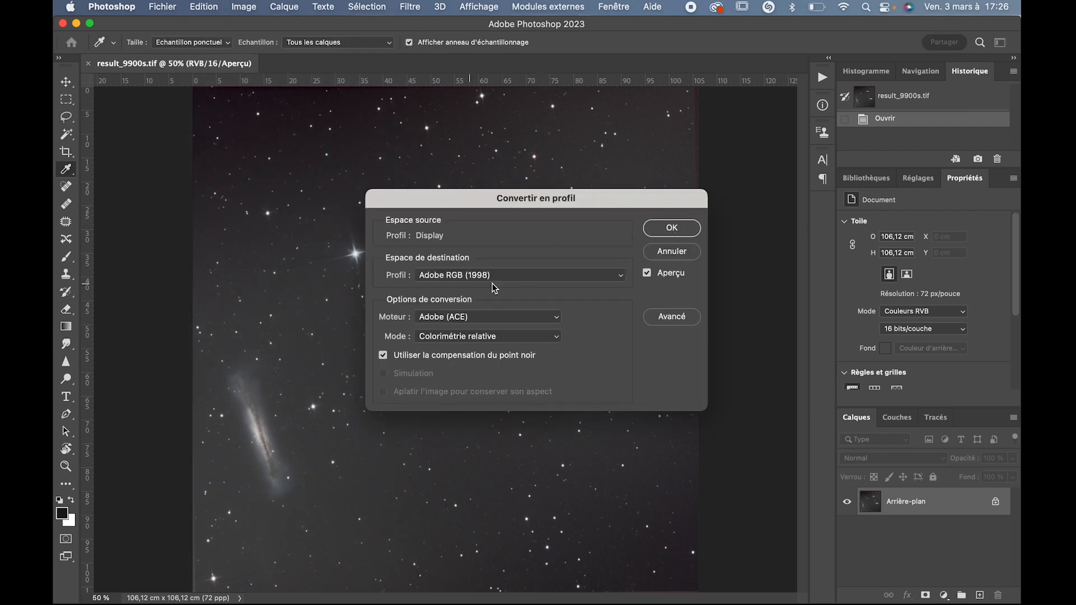
left_click(680, 232)
- Duplicate the Arrière-plan layer
key("l")
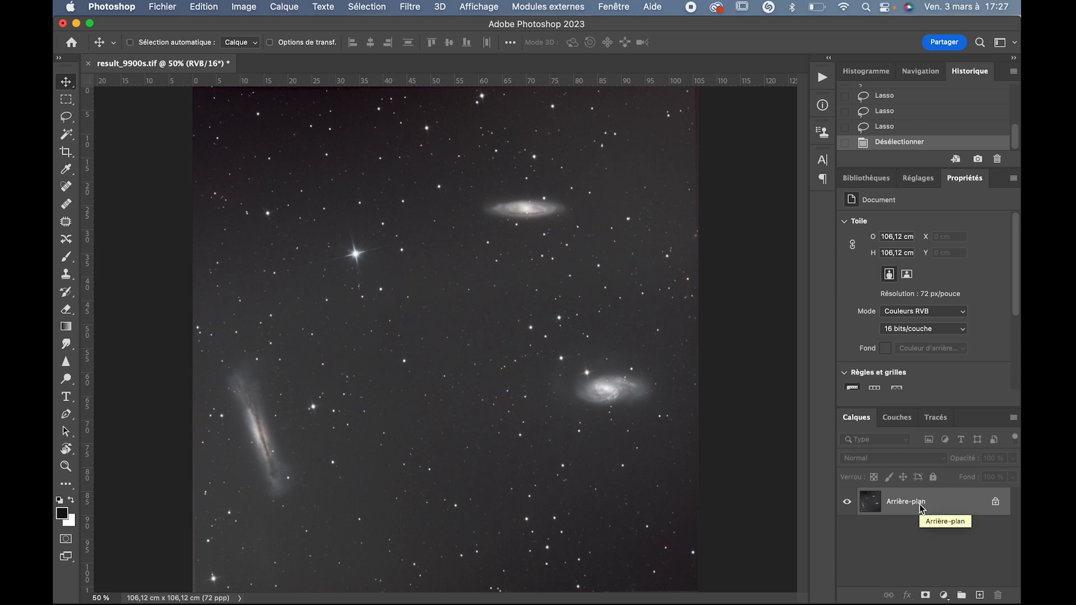
key("super+j")
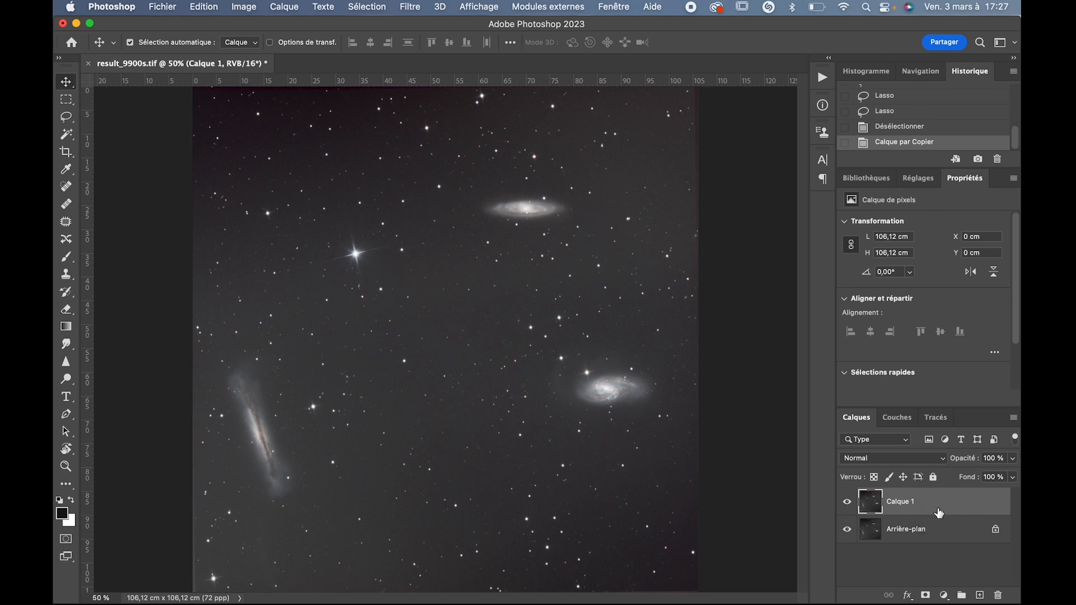
left_click_drag(934, 503, 979, 594)
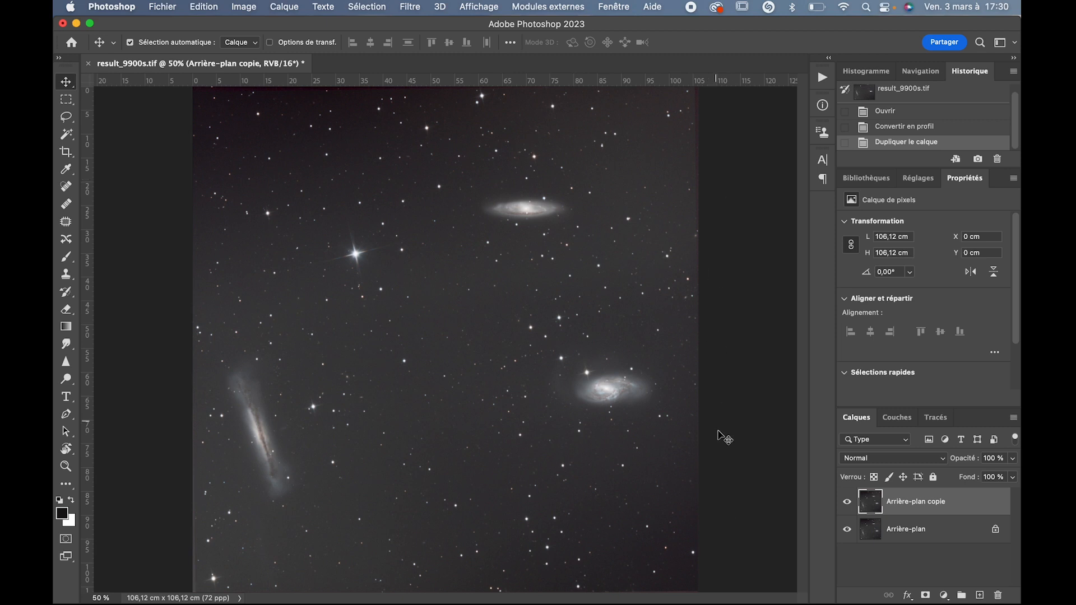
key("super+plus")
key("super+minus")
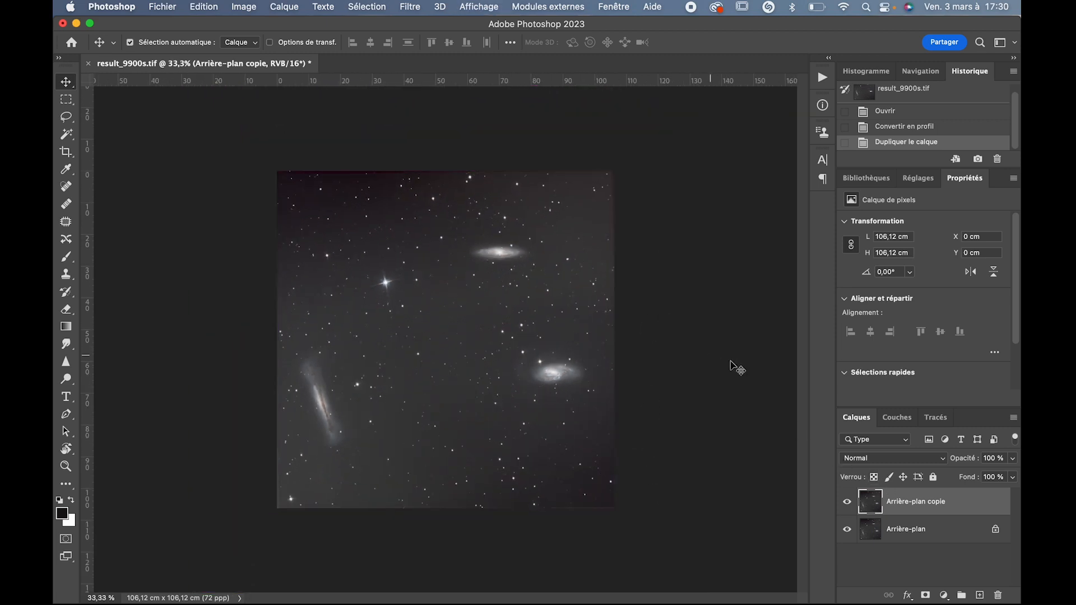
left_click(66, 152)
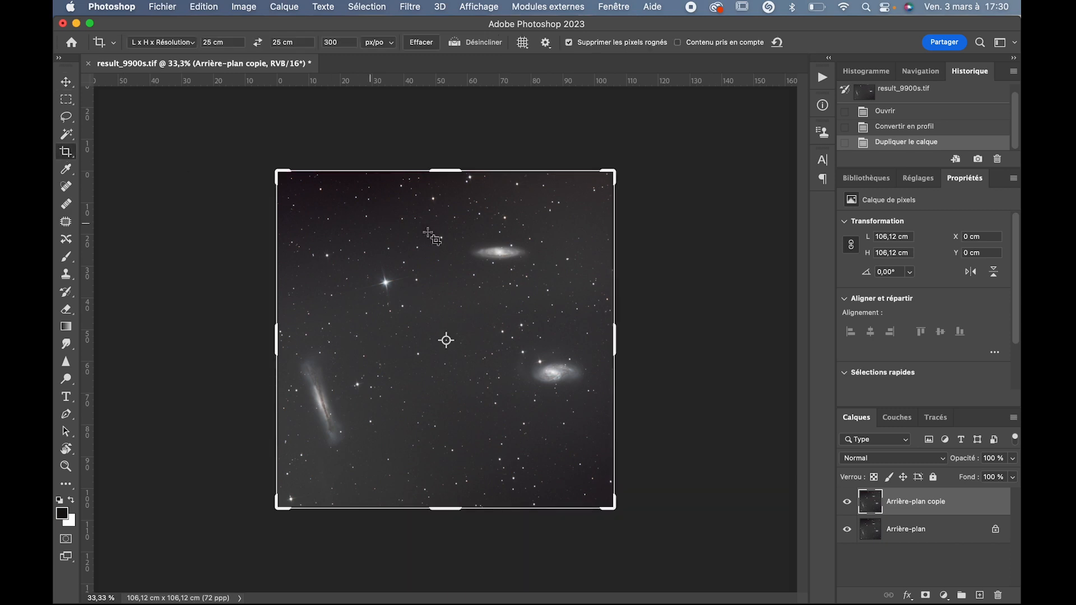
left_click_drag(614, 170, 609, 174)
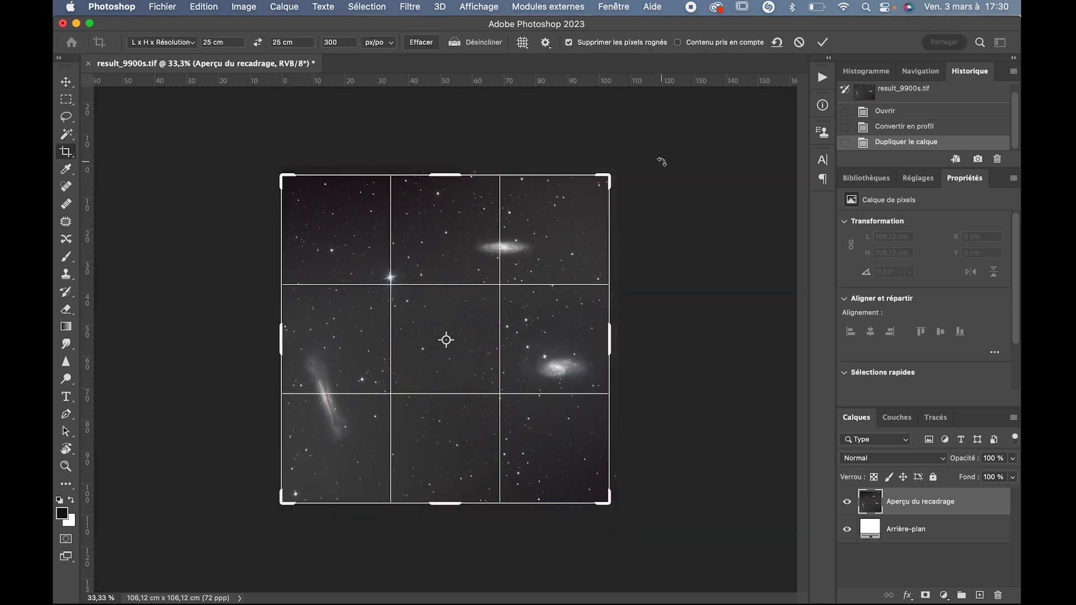
left_click(821, 42)
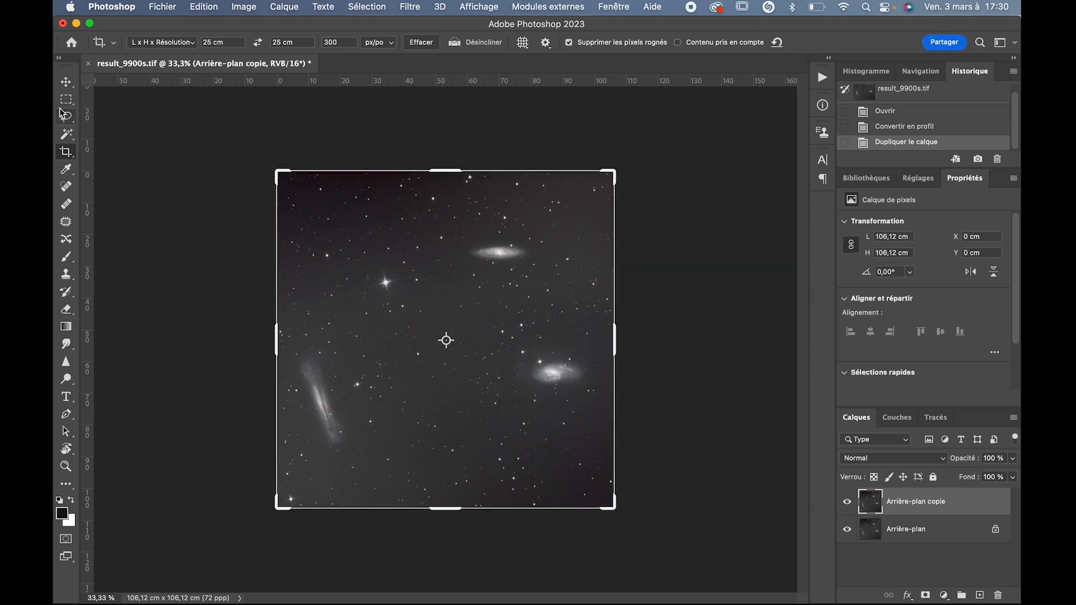
left_click(66, 82)
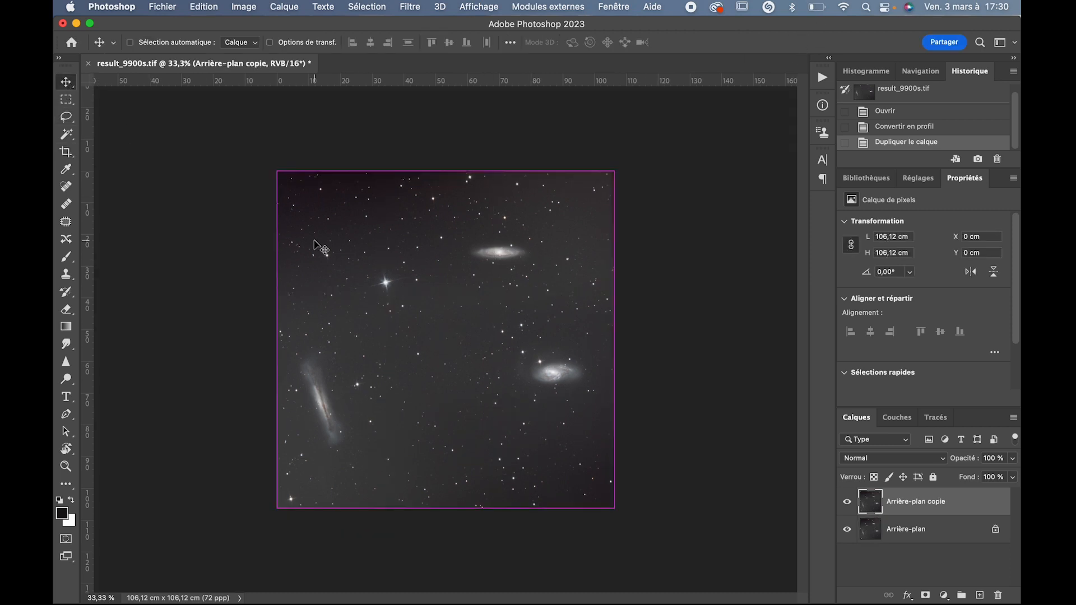
- Enlarge the Arrière-plan copie layer with Free Transform to about 108,87 cm square, extending it past the canvas edges
key("super+t")
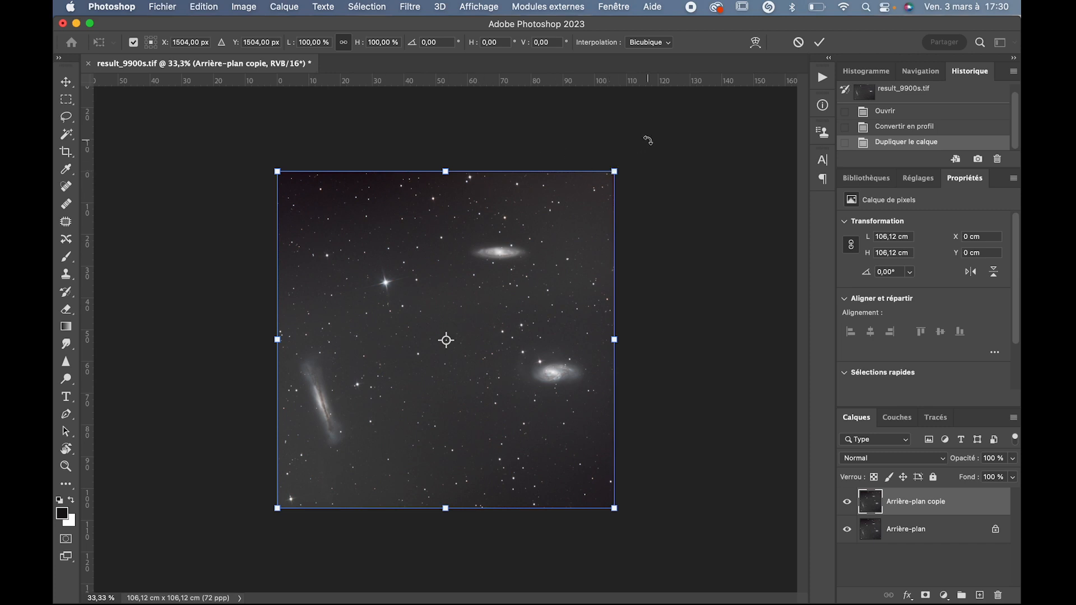
left_click(797, 42)
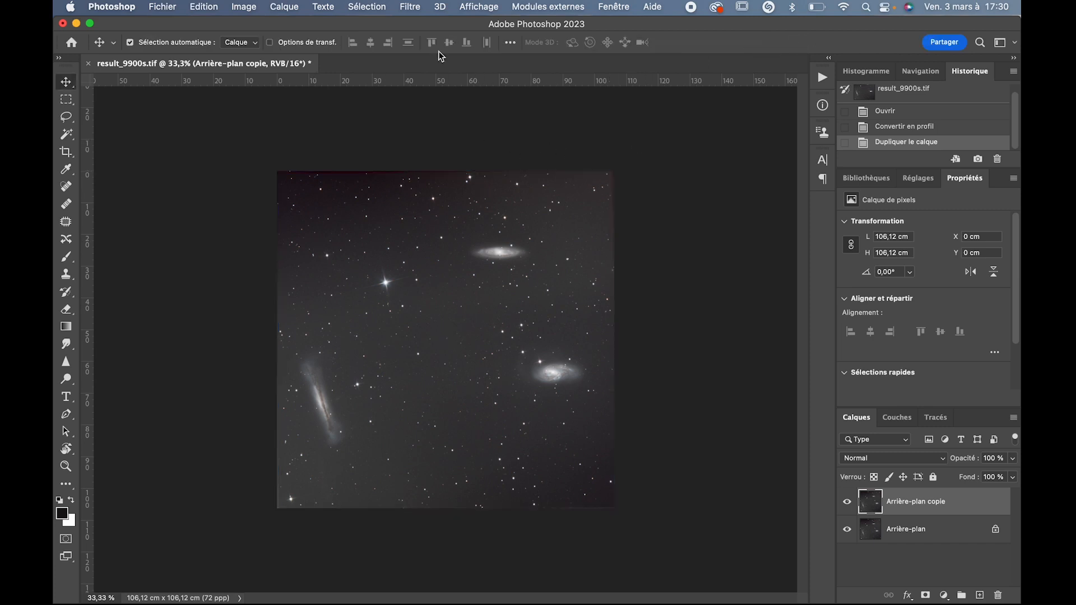
left_click(203, 7)
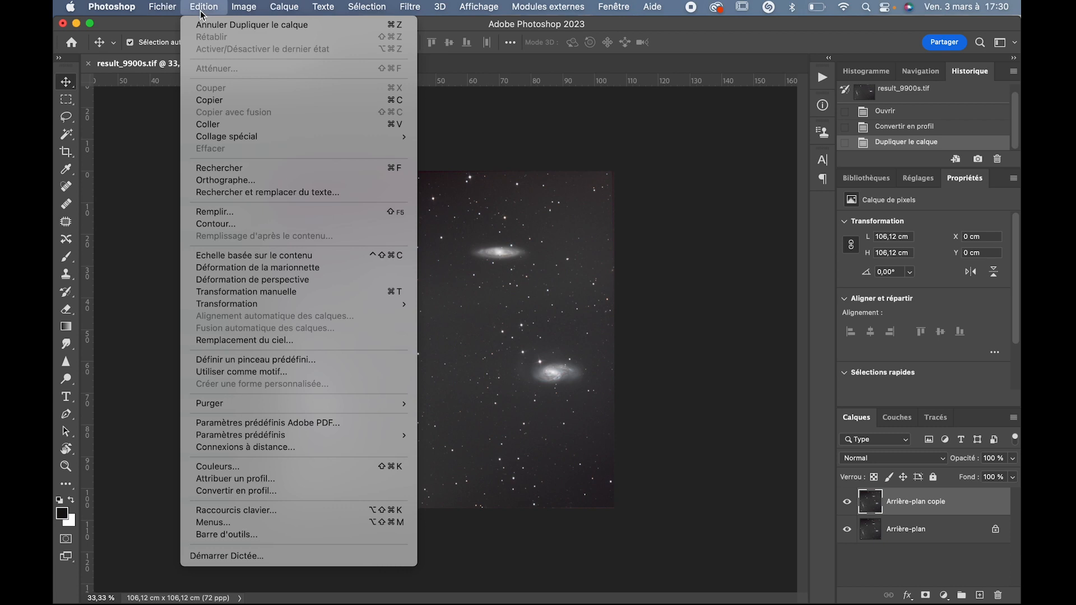
left_click(223, 292)
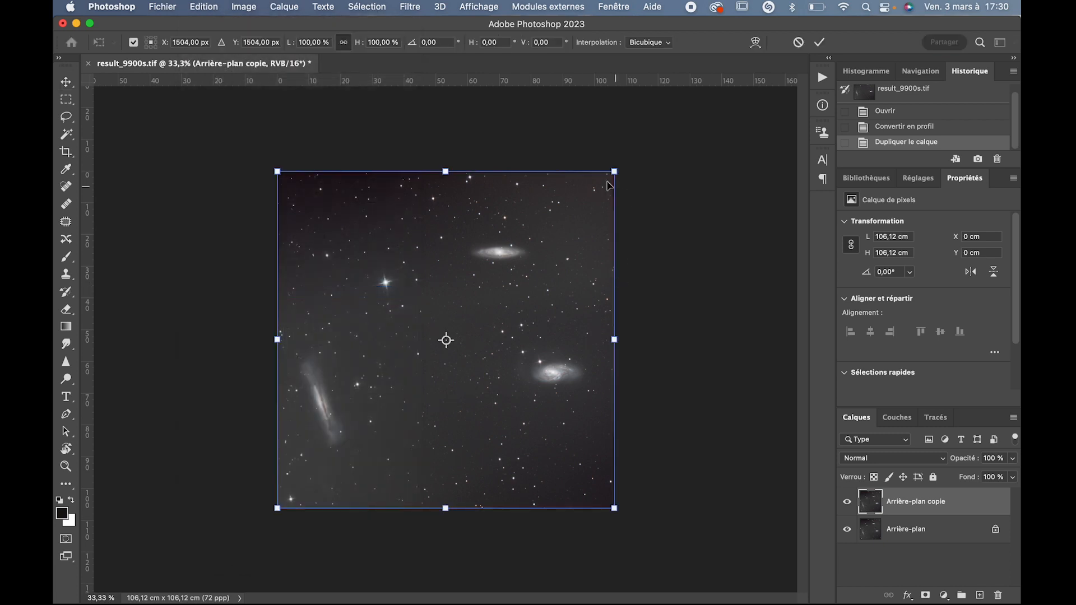
left_click_drag(614, 171, 617, 167)
left_click_drag(275, 510, 273, 514)
left_click_drag(648, 435, 650, 433)
key("Return")
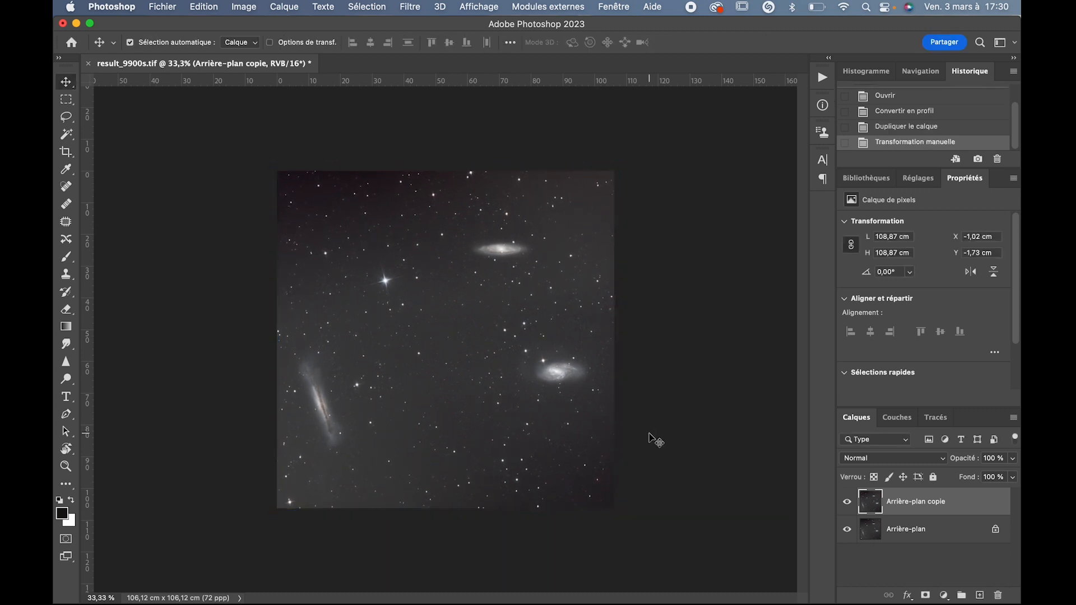
- Flatten the image and duplicate the flattened Arrière-plan layer
right_click(903, 533)
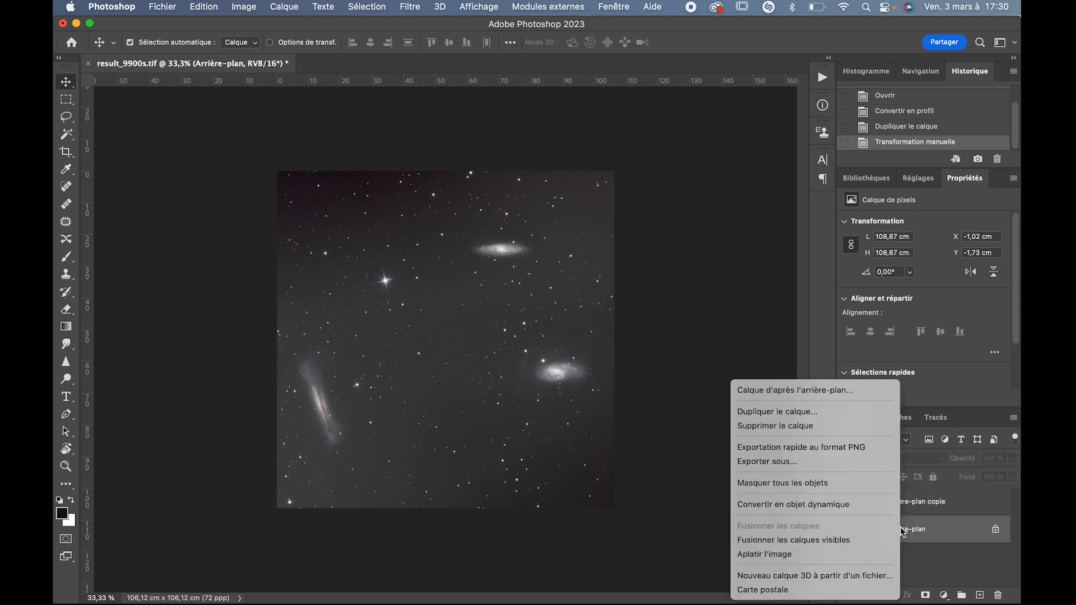
left_click(862, 561)
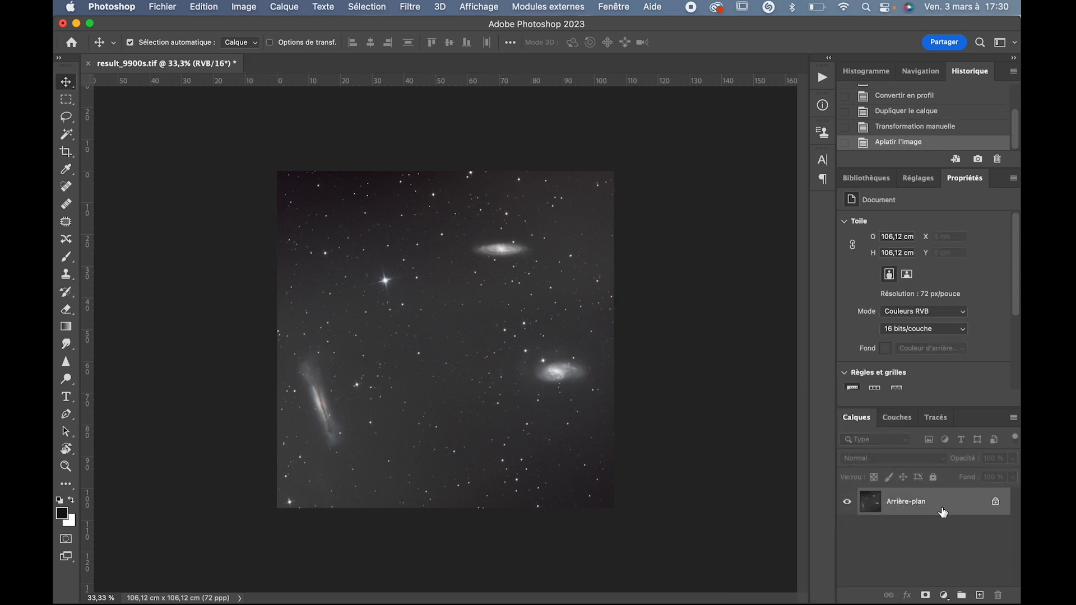
left_click_drag(943, 512, 981, 597)
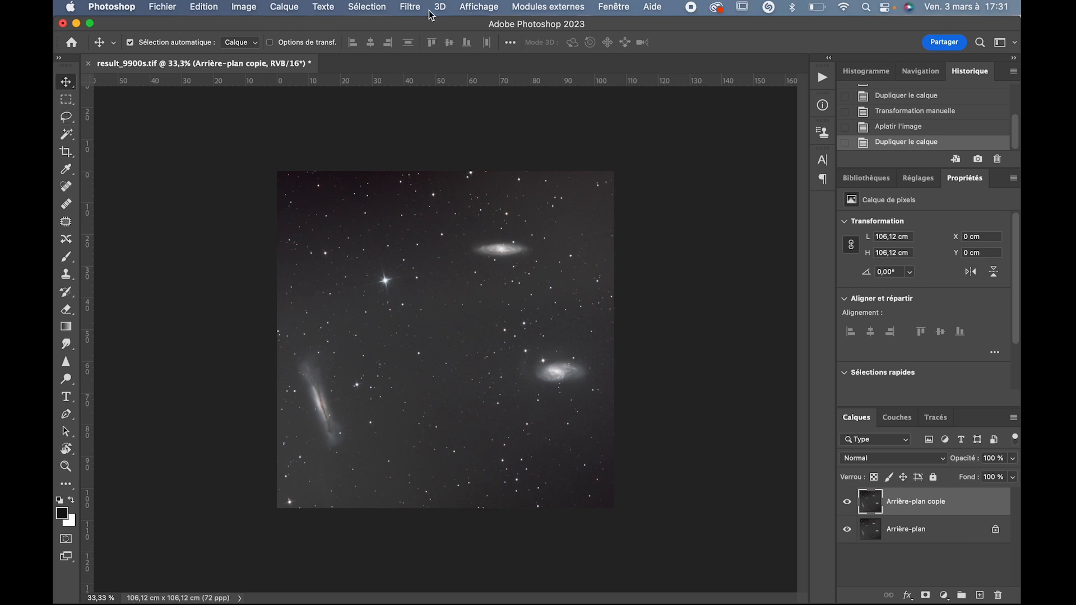
left_click(410, 6)
mouse_move(444, 315)
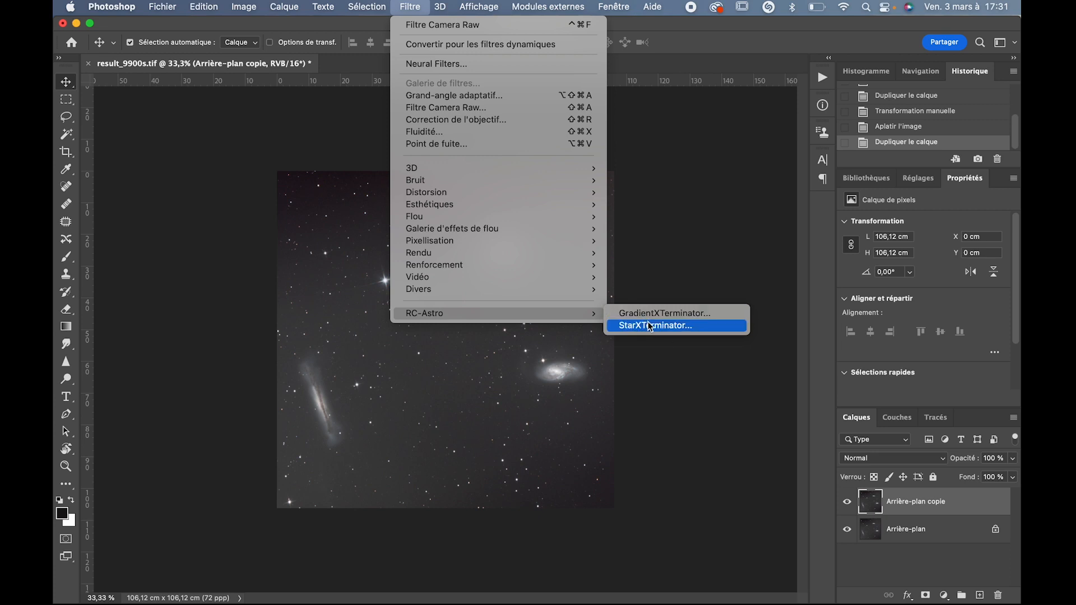
left_click(227, 307)
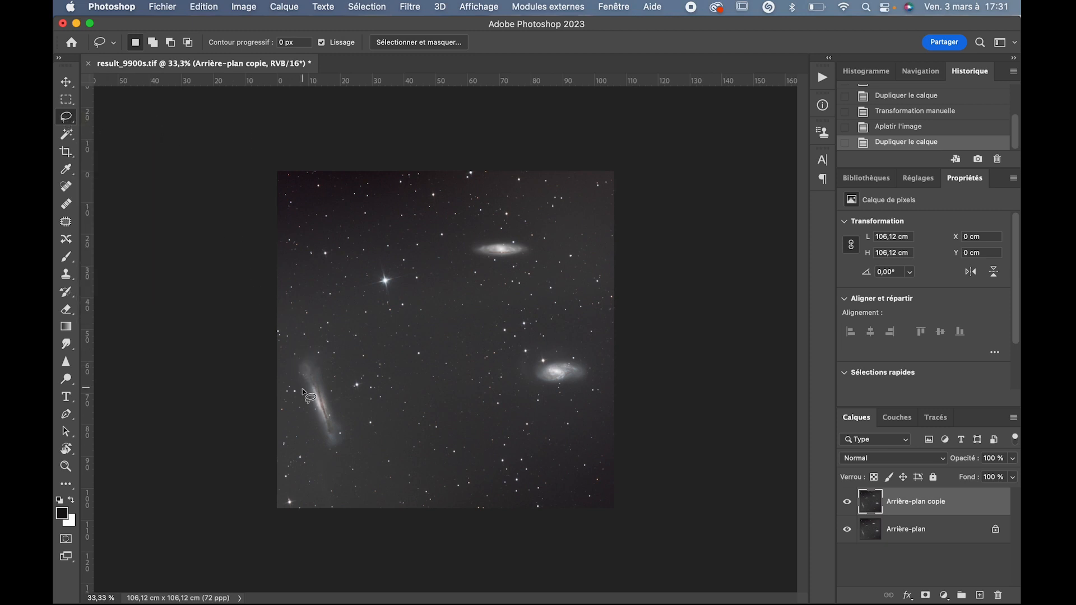
- Lasso the elongated galaxy at the lower left and add the strip beneath it down to the image edge
mouse_move(303, 394)
left_mouse_down()
mouse_move(301, 348)
mouse_move(319, 351)
mouse_move(342, 459)
mouse_move(321, 455)
mouse_move(304, 399)
left_mouse_up()
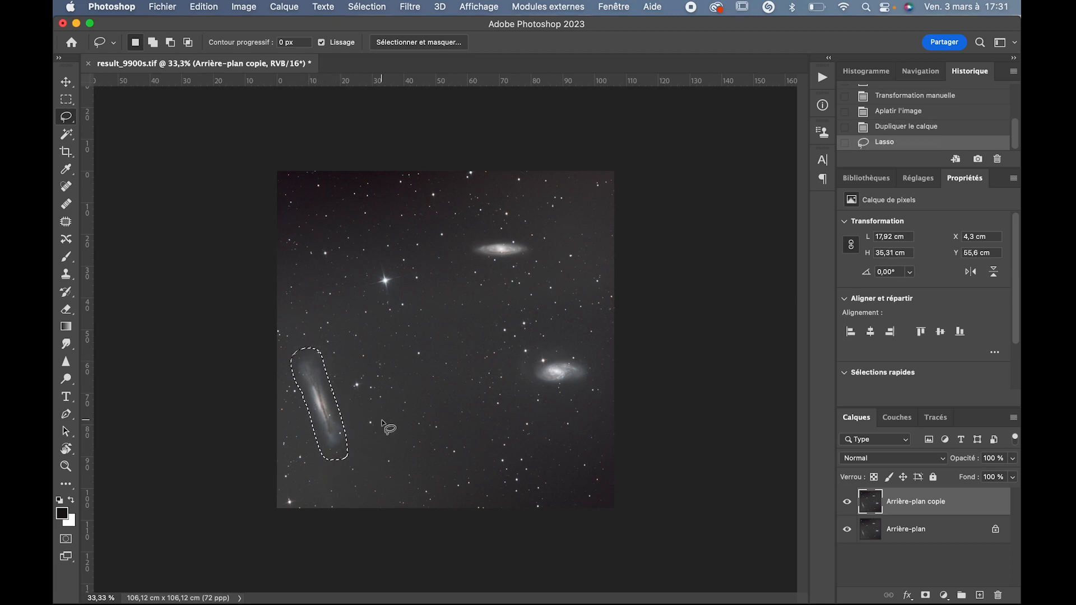
key("shift")
key("shift")
key("shift")
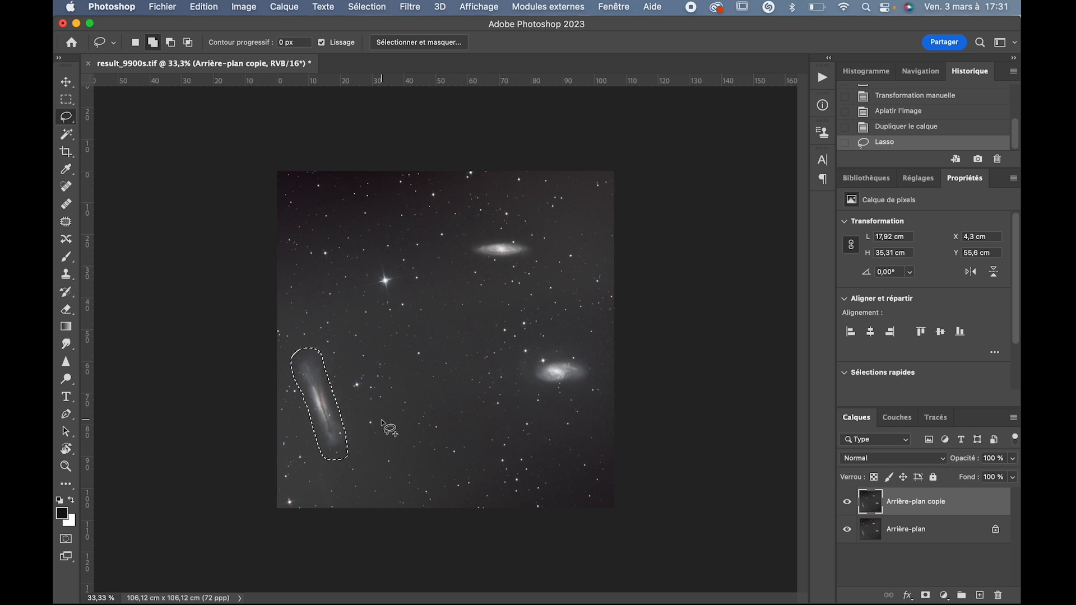
key("shift")
mouse_move(320, 460)
left_mouse_down()
mouse_move(325, 450)
mouse_move(331, 507)
mouse_move(315, 457)
mouse_move(321, 442)
left_mouse_up()
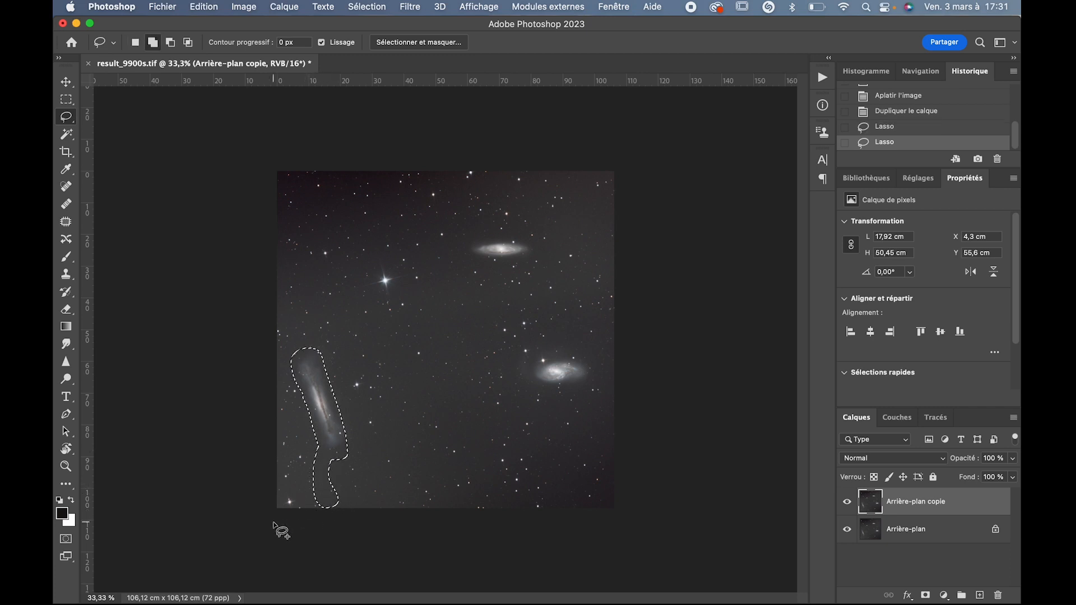
- Add the lower-left corner star, the bright central-left star, the two other galaxies and the top-edge star to the lasso selection
left_click_drag(296, 500, 289, 503)
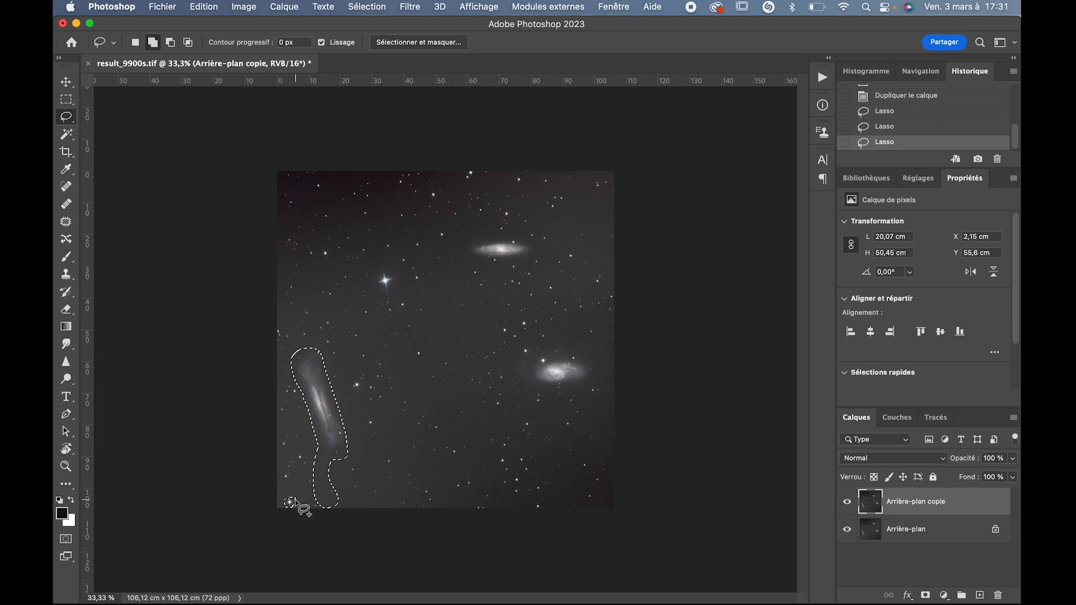
mouse_move(384, 287)
left_mouse_down()
mouse_move(389, 265)
mouse_move(386, 287)
left_mouse_up()
mouse_move(477, 261)
left_mouse_down()
mouse_move(492, 233)
mouse_move(537, 244)
mouse_move(539, 270)
left_mouse_up()
mouse_move(560, 389)
left_mouse_down()
mouse_move(512, 368)
mouse_move(554, 338)
mouse_move(600, 366)
mouse_move(560, 391)
left_mouse_up()
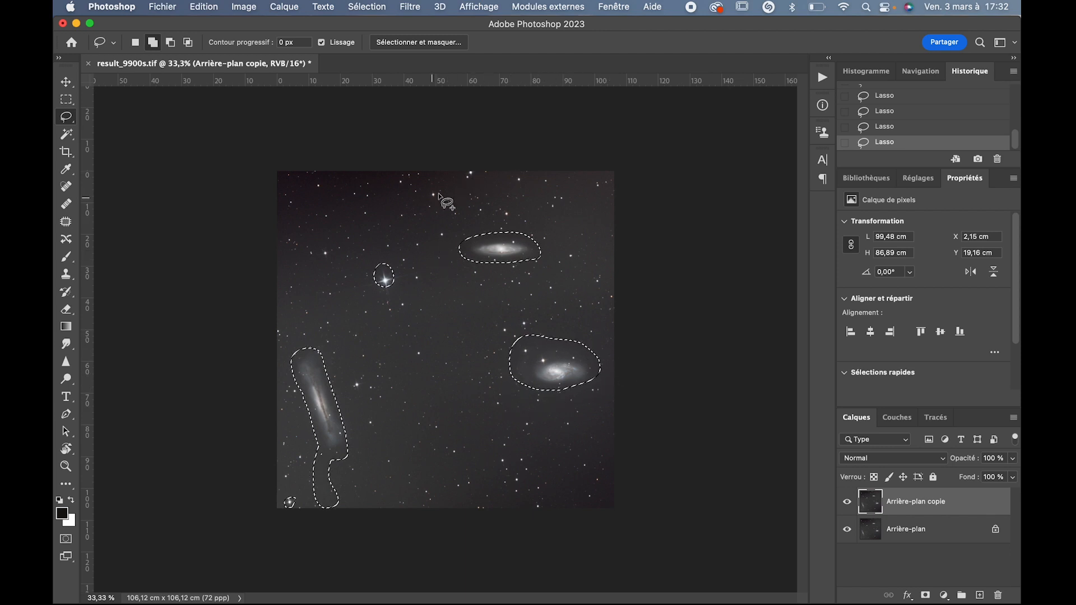
left_click_drag(469, 174, 472, 177)
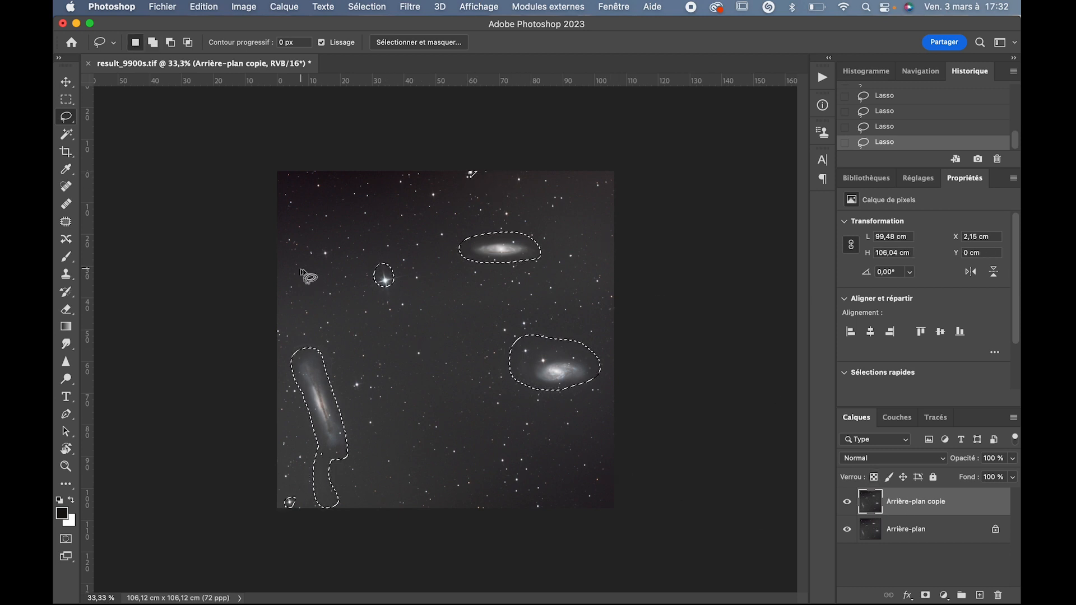
- Invert the selection and apply GradientXTerminator with Medium detail, Medium strength and Balance Background Color, leaving nothing selected
left_click(369, 8)
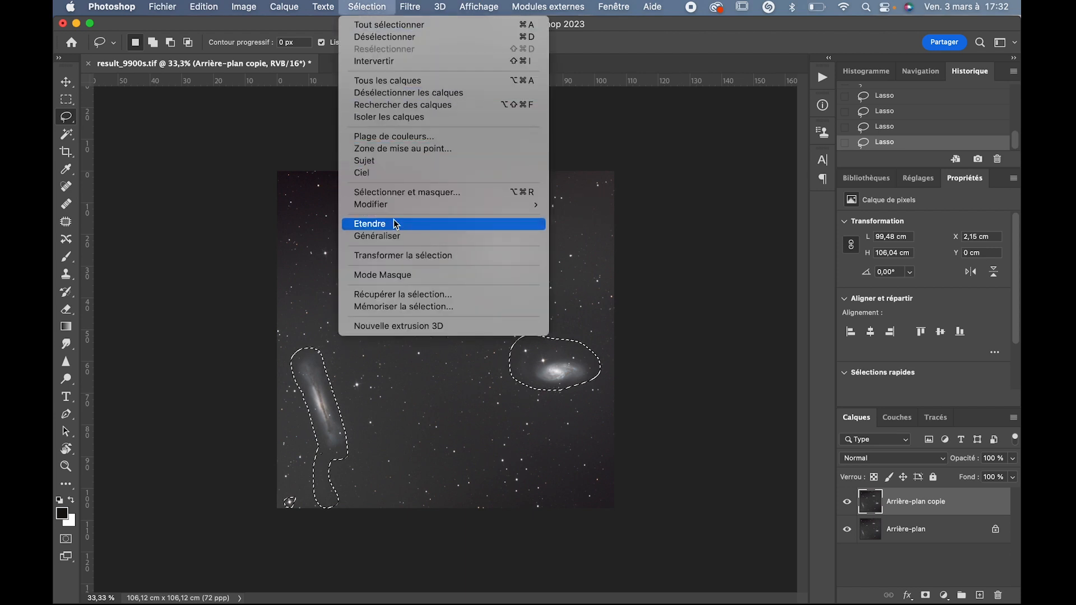
left_click(406, 62)
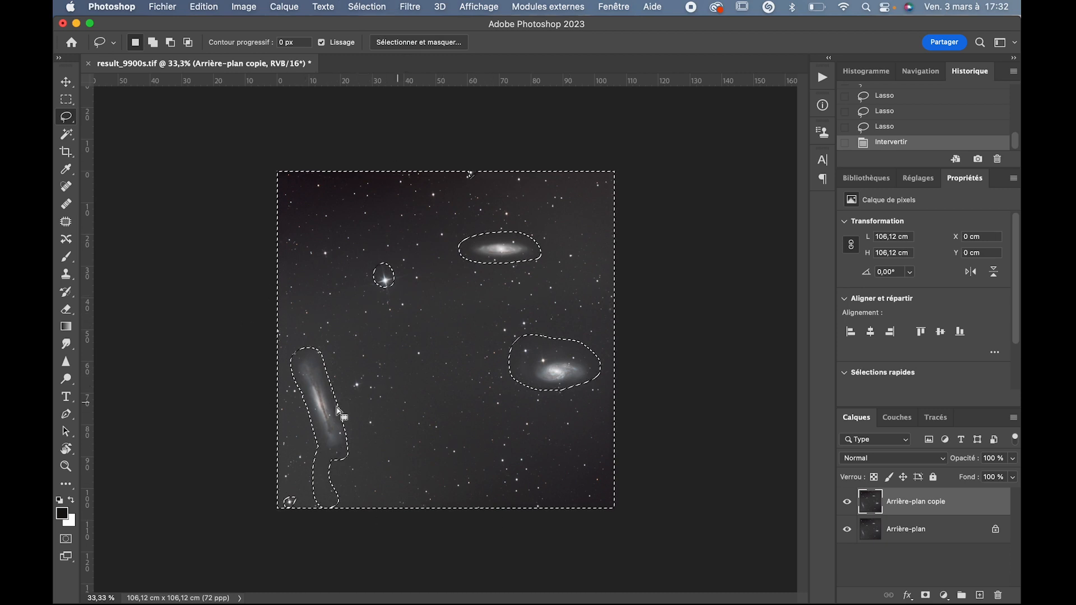
left_click(411, 10)
mouse_move(451, 313)
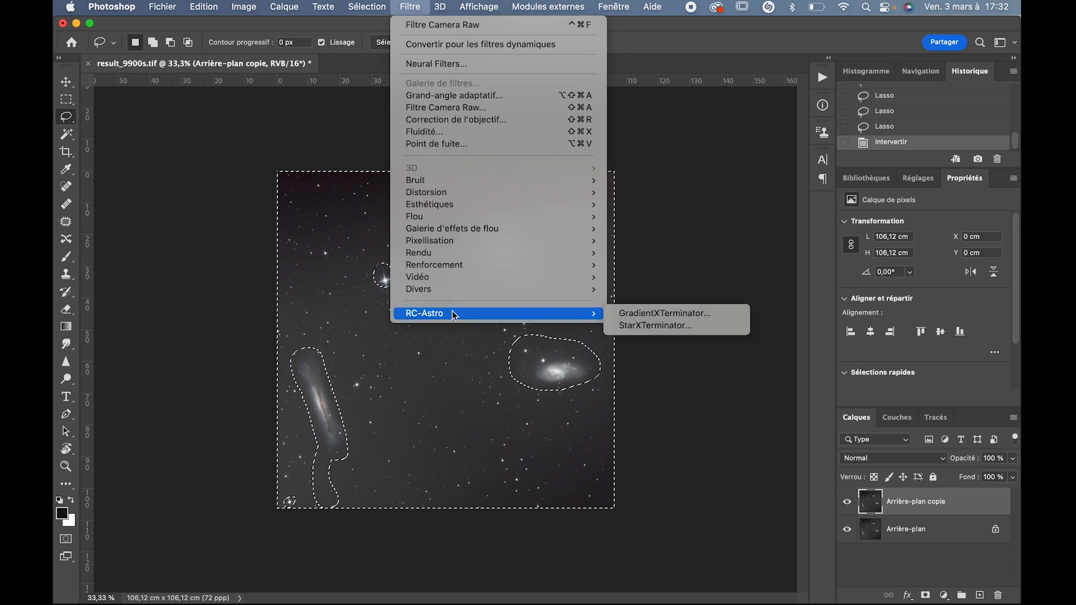
left_click(649, 311)
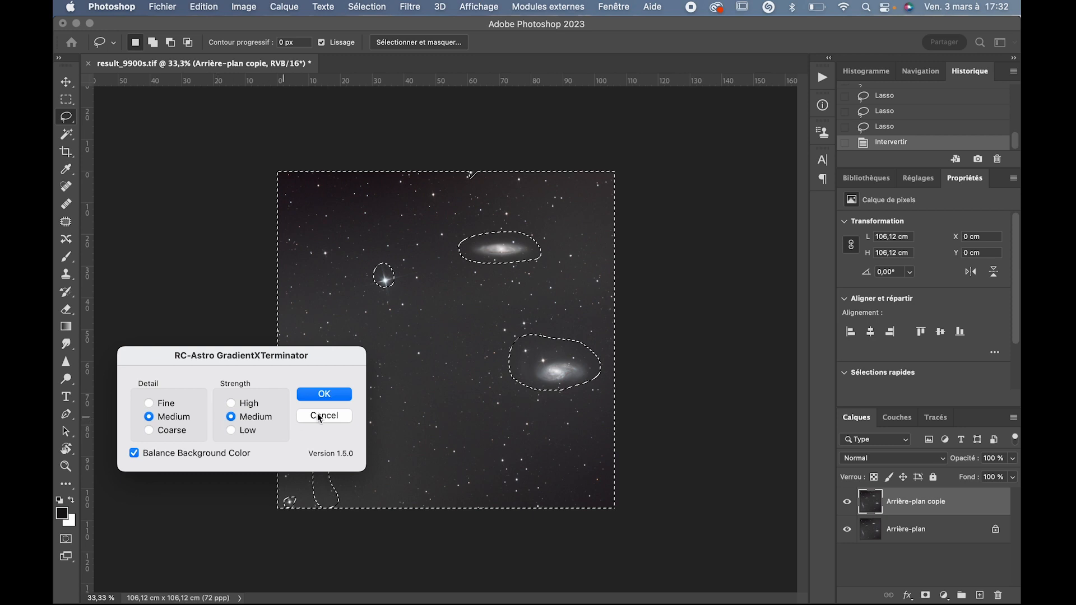
left_click(340, 395)
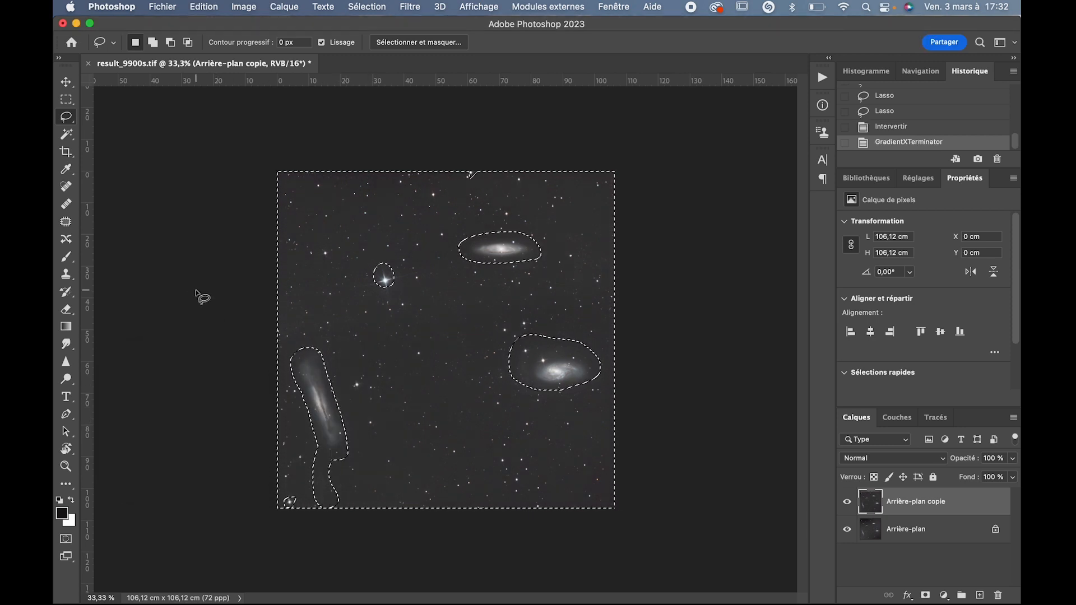
left_click(184, 284)
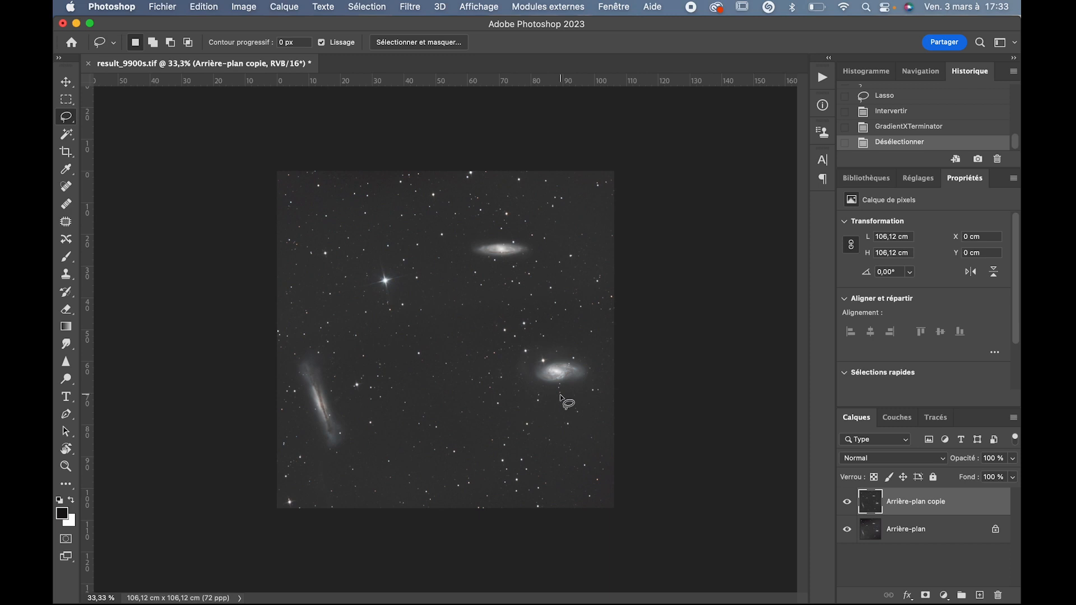
- Add a Teinte/Saturation adjustment layer above the Arrière-plan copie layer with saturation set to +7
left_click(944, 595)
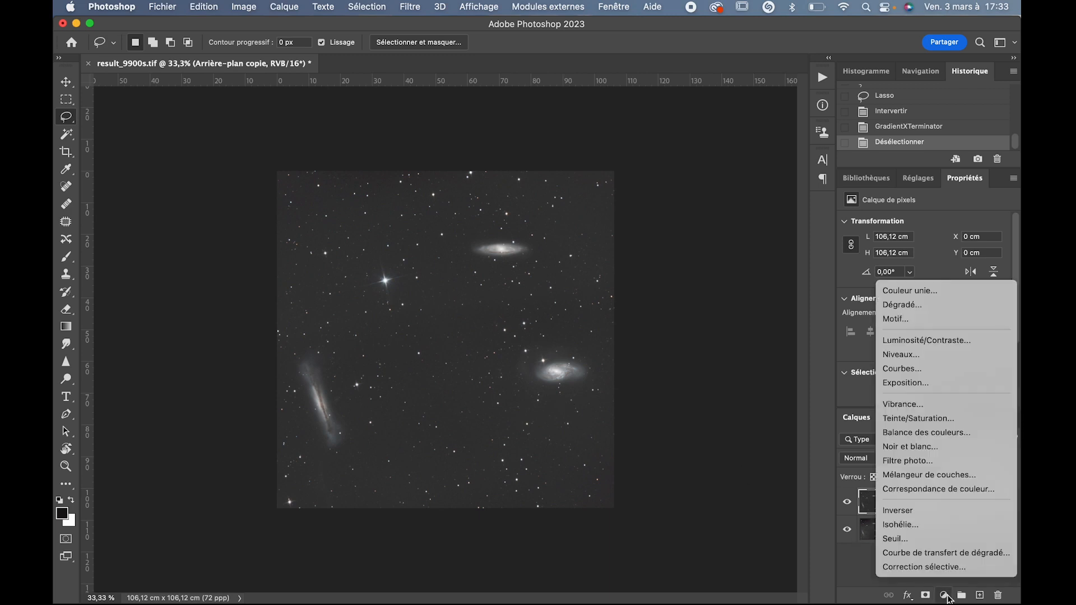
left_click(849, 569)
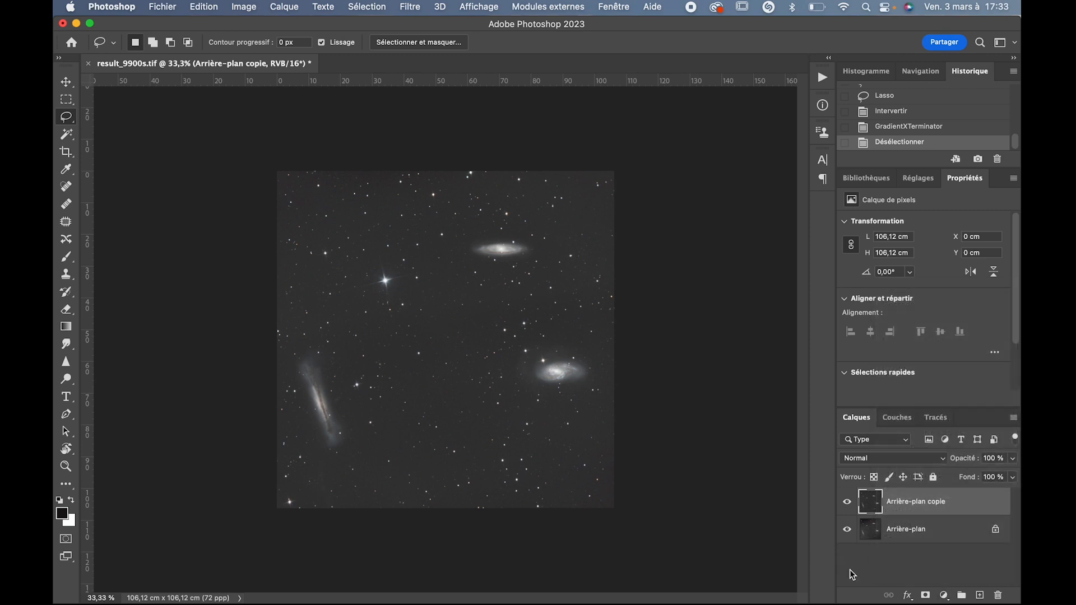
left_click(945, 595)
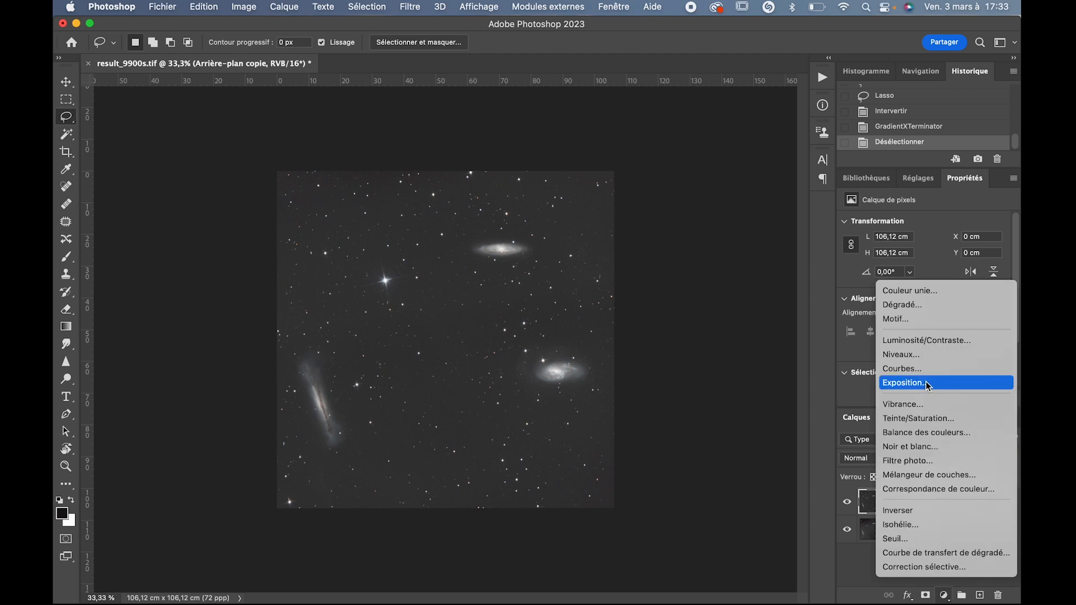
left_click(919, 418)
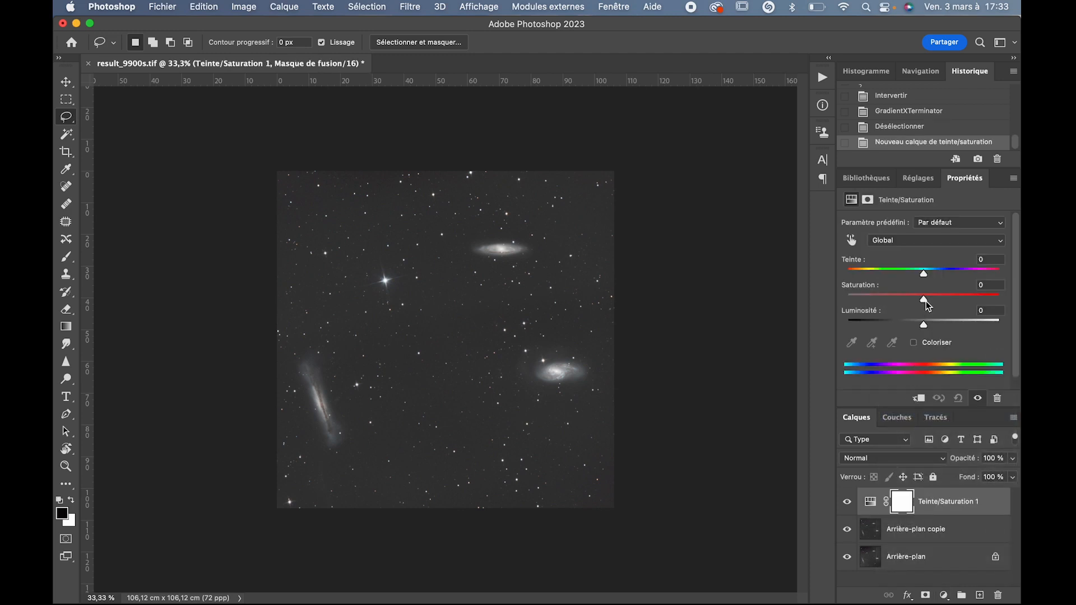
mouse_move(927, 301)
left_mouse_down()
mouse_move(981, 305)
mouse_move(931, 303)
left_mouse_up()
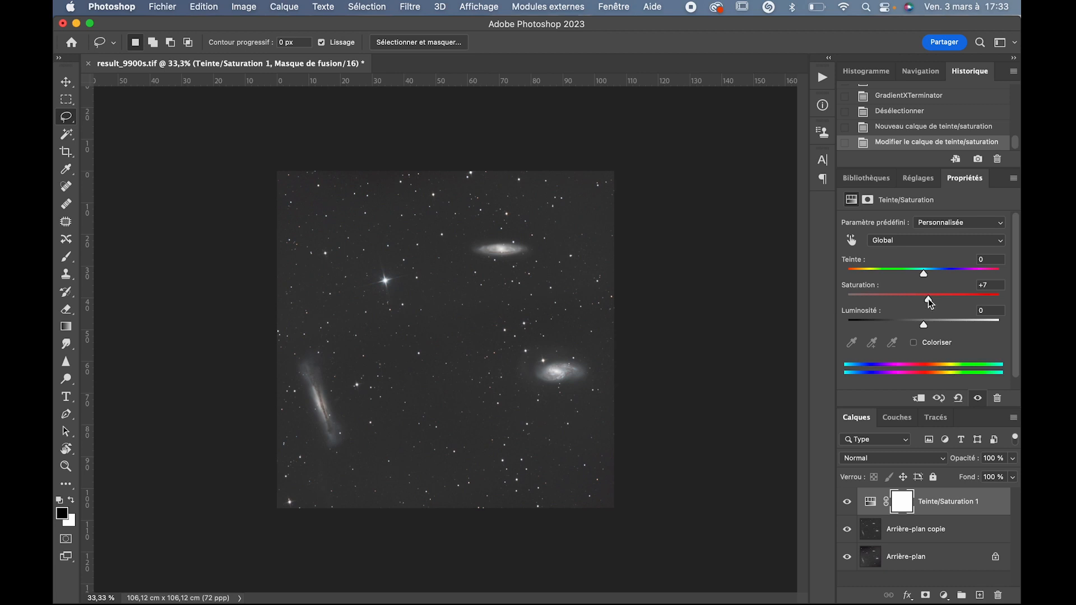
- Duplicate the Teinte/Saturation adjustment layer three times to strengthen the colours
left_click_drag(948, 512, 979, 595)
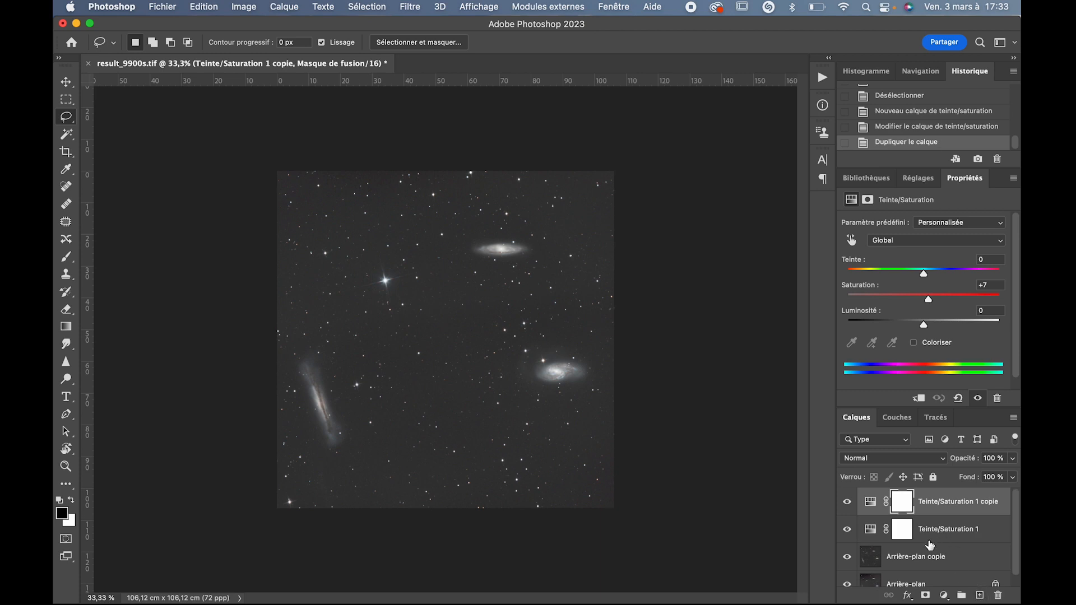
key("super+j")
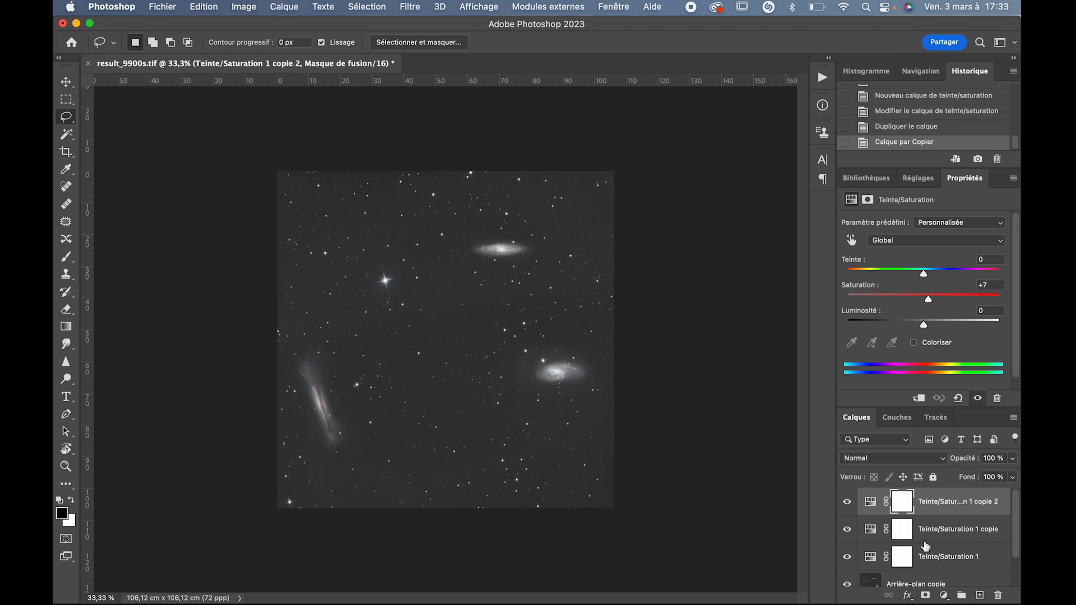
key("super+j")
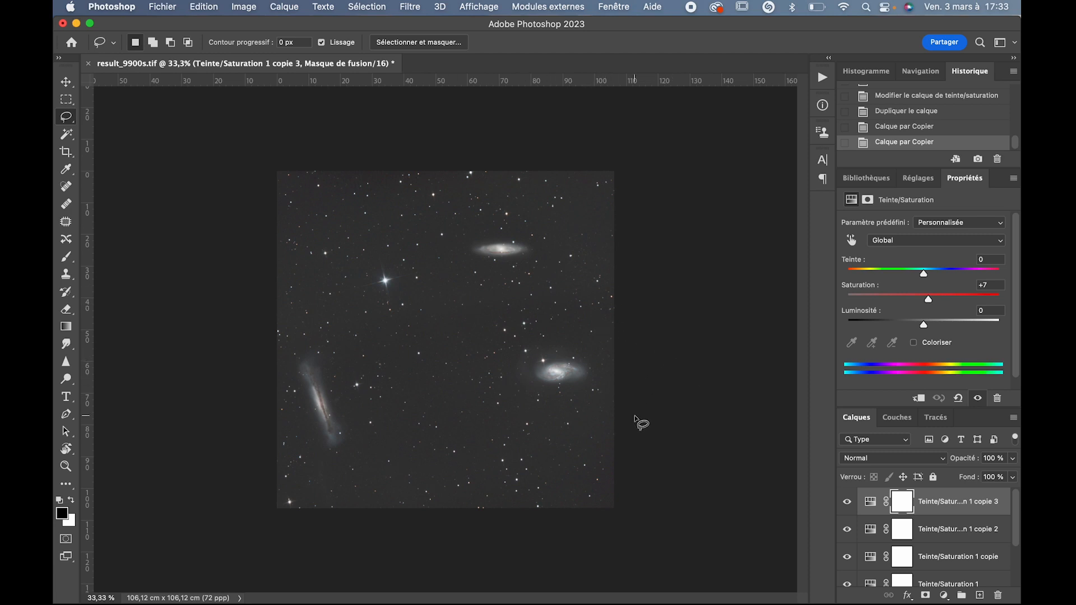
- Delete the topmost Teinte/Saturation copy after trying its opacity, and set the copy beneath it to 100 % opacity
left_click(1012, 458)
left_click_drag(985, 478, 983, 477)
left_click_drag(949, 509, 998, 595)
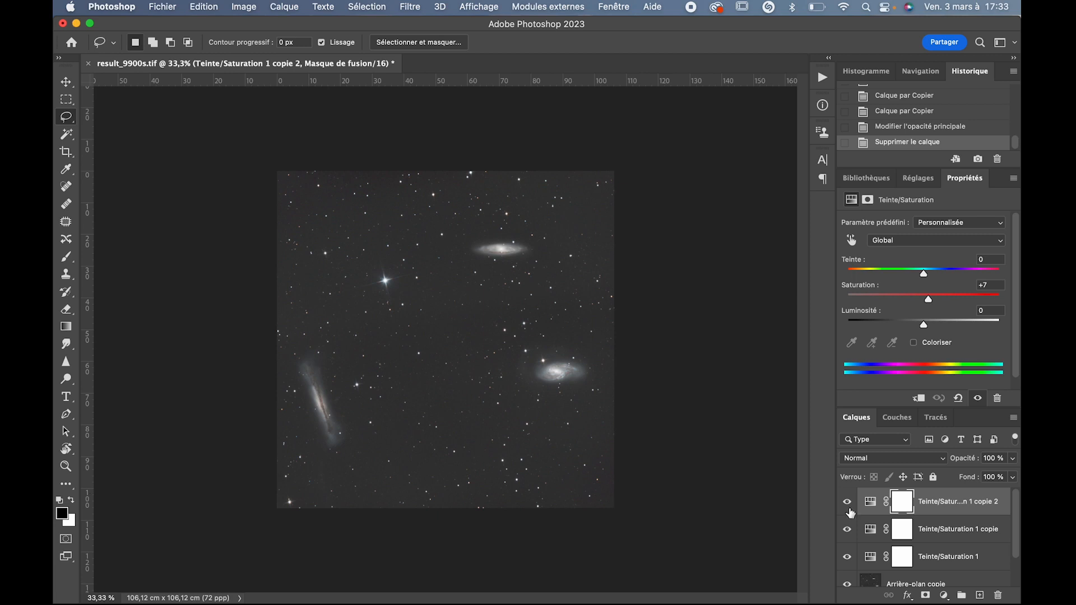
mouse_move(1008, 463)
left_mouse_down()
mouse_move(1008, 474)
mouse_move(964, 479)
mouse_move(1017, 476)
left_mouse_up()
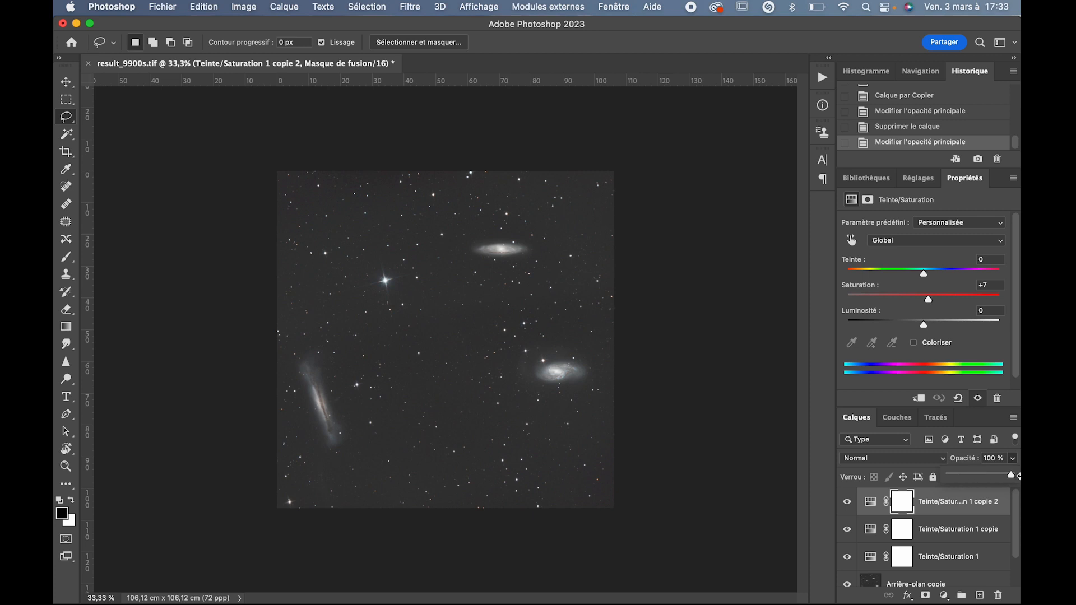
- Add a Niveaux adjustment layer above the topmost Teinte/Saturation copy with RVB input levels of 20, 1,15 and 255
left_click(951, 529)
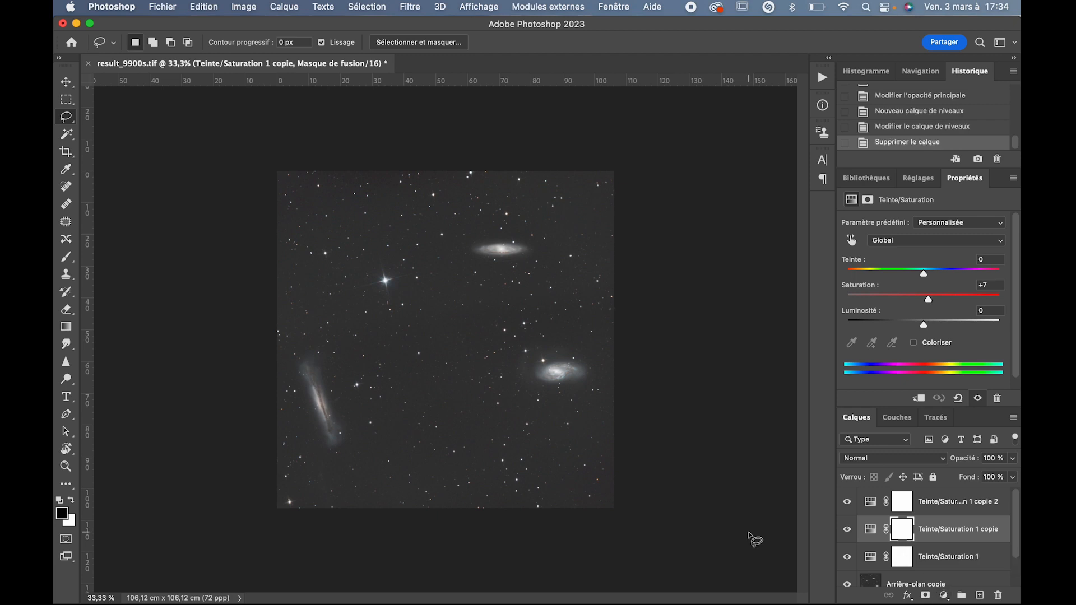
left_click(964, 504)
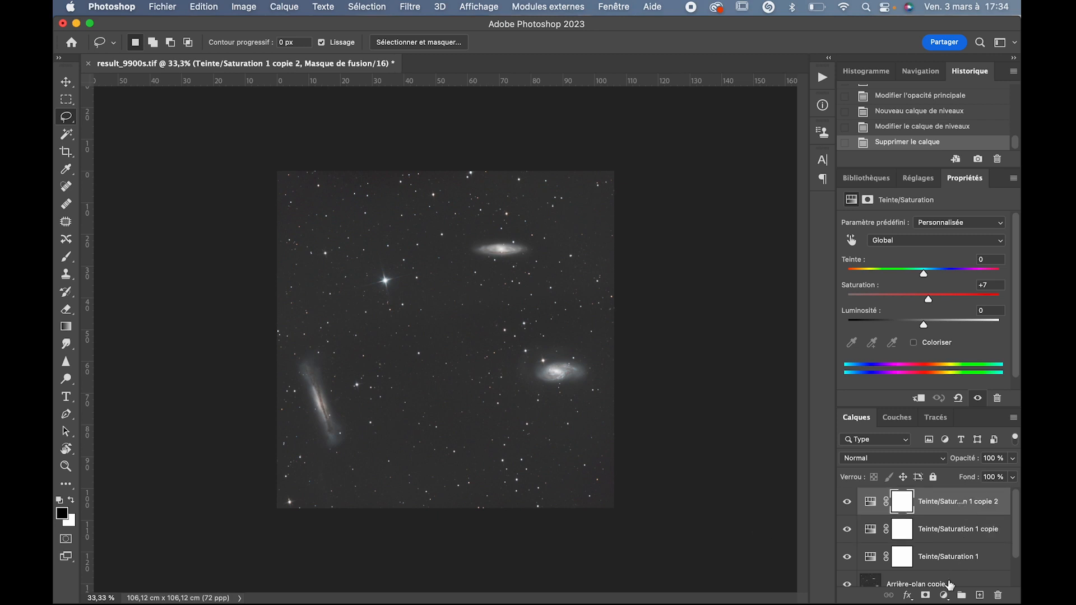
left_click(944, 595)
left_click(901, 354)
mouse_move(870, 326)
left_mouse_down()
mouse_move(932, 323)
mouse_move(878, 325)
left_mouse_up()
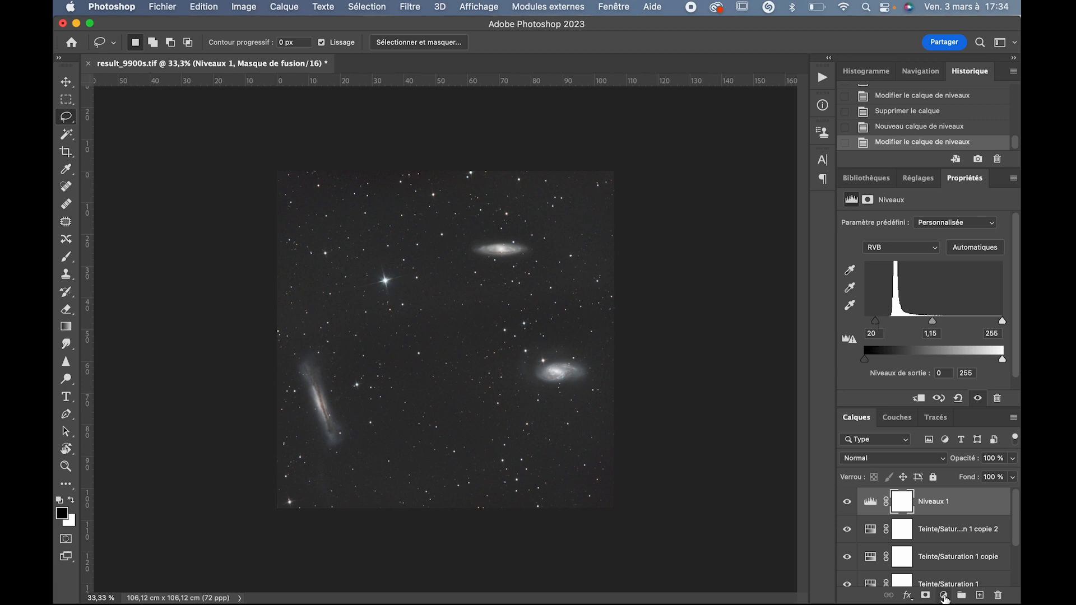
- Add an Exposition adjustment layer above Niveaux 1 with Décalage +0,0154 and Correction gamma 0,85
left_click(944, 597)
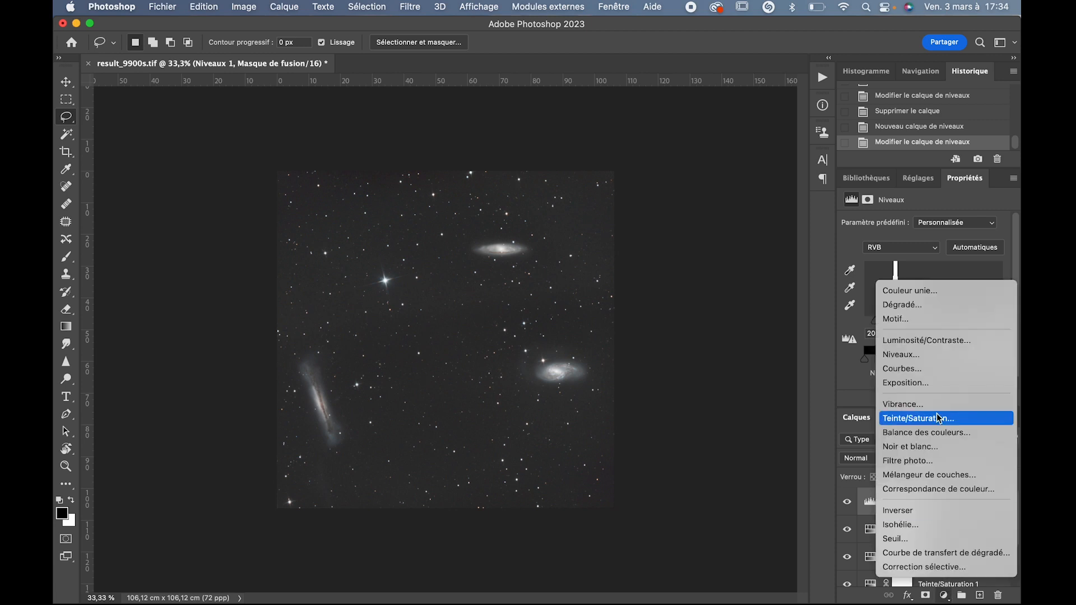
left_click(920, 383)
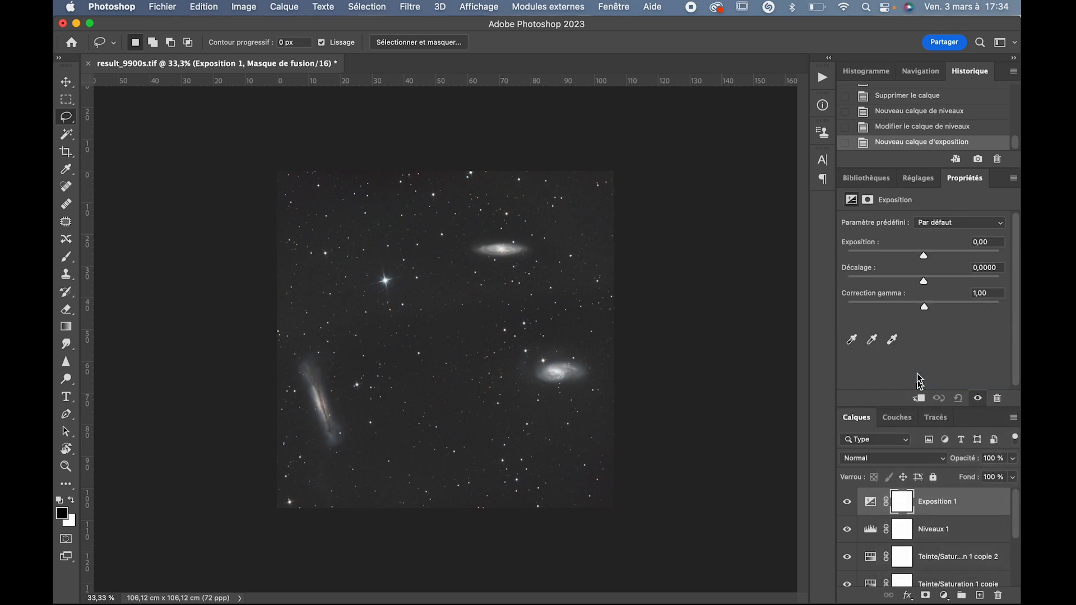
left_click_drag(923, 283, 931, 307)
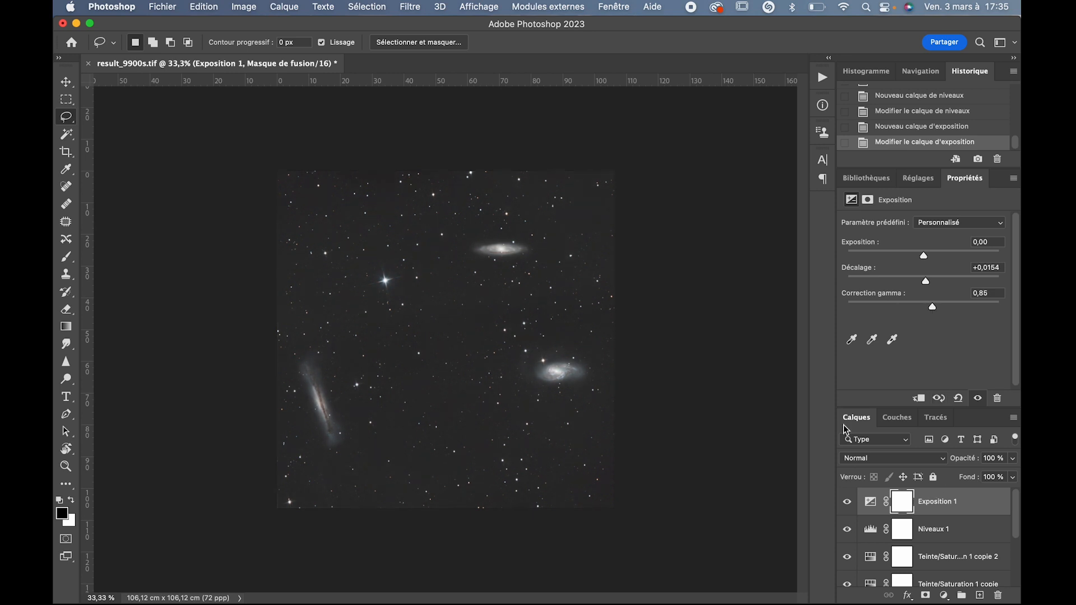
- Paint the Exposition 1 layer mask black over the three galaxies with a soft brush to exclude them from the adjustment
left_click(66, 256)
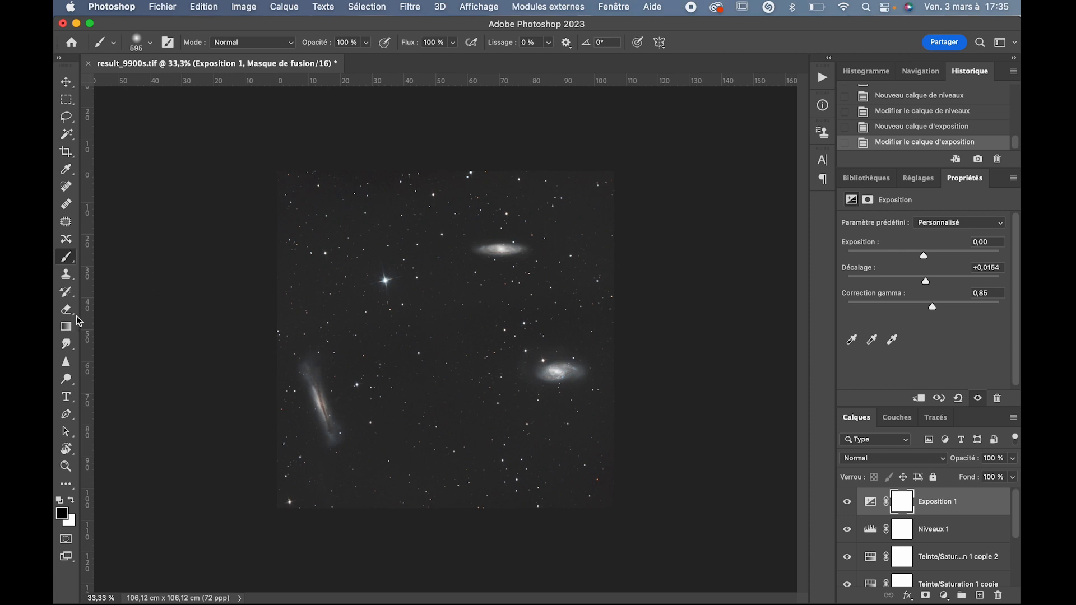
mouse_move(356, 381)
left_mouse_down()
mouse_move(309, 374)
mouse_move(331, 435)
left_mouse_up()
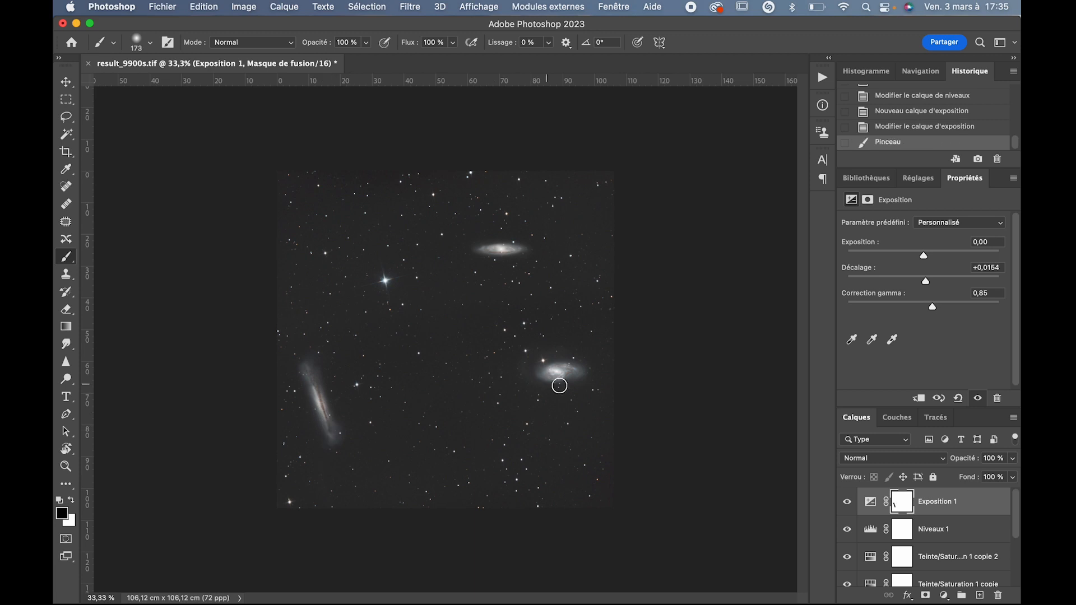
mouse_move(546, 375)
left_mouse_down()
mouse_move(571, 374)
mouse_move(534, 370)
mouse_move(546, 361)
left_mouse_up()
mouse_move(519, 247)
left_mouse_down()
mouse_move(491, 249)
mouse_move(526, 251)
left_mouse_up()
left_click(481, 252)
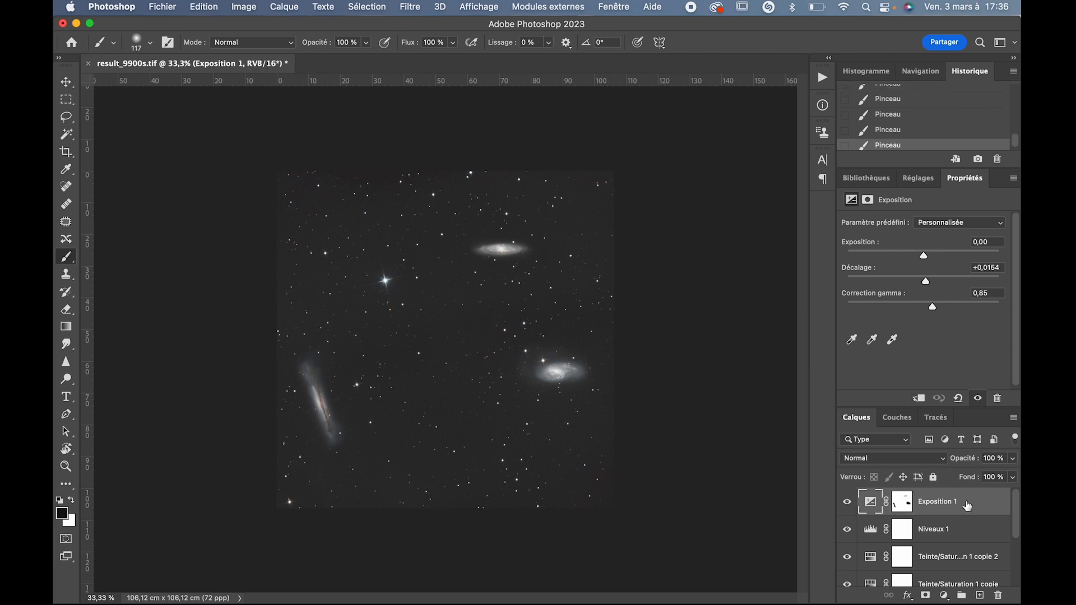
- Flatten all the layers into a single Arrière-plan layer
scroll(951, 547, "down", 4)
scroll(950, 547, "up", 2)
scroll(947, 549, "down", 2)
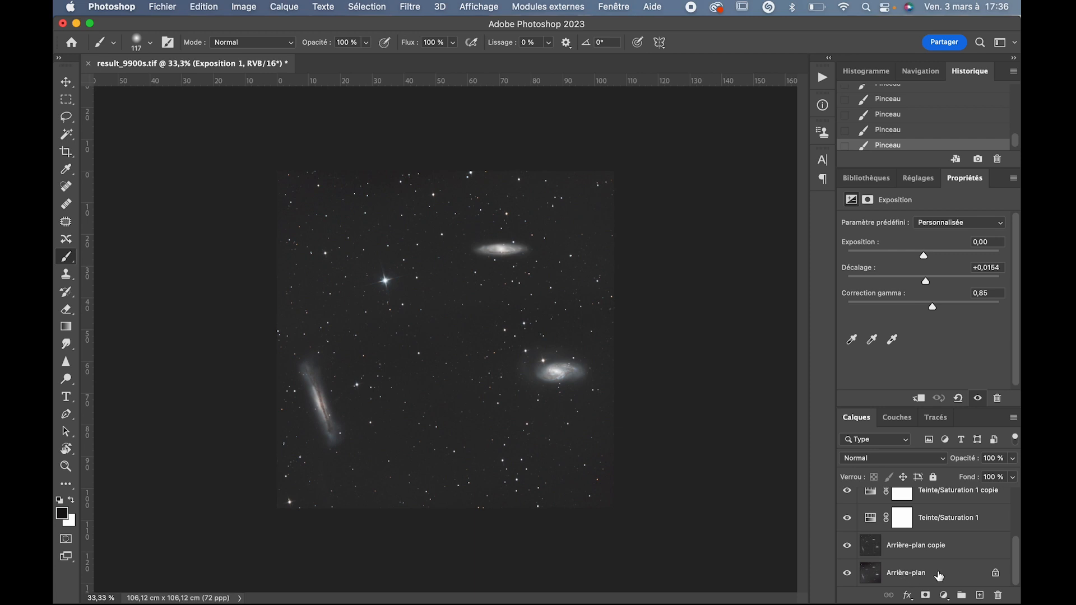
right_click(935, 575)
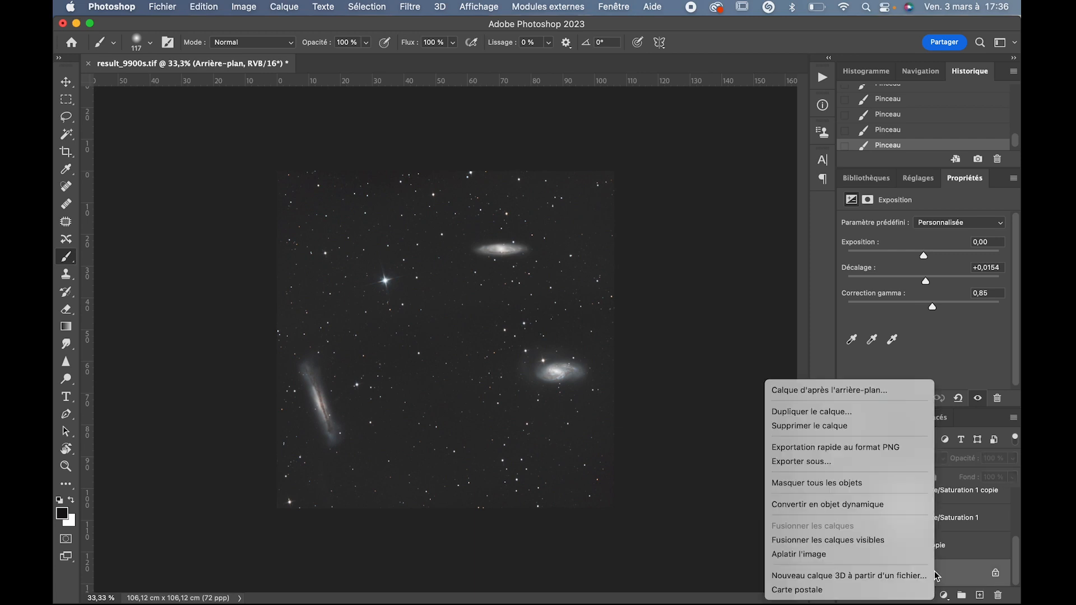
left_click(860, 554)
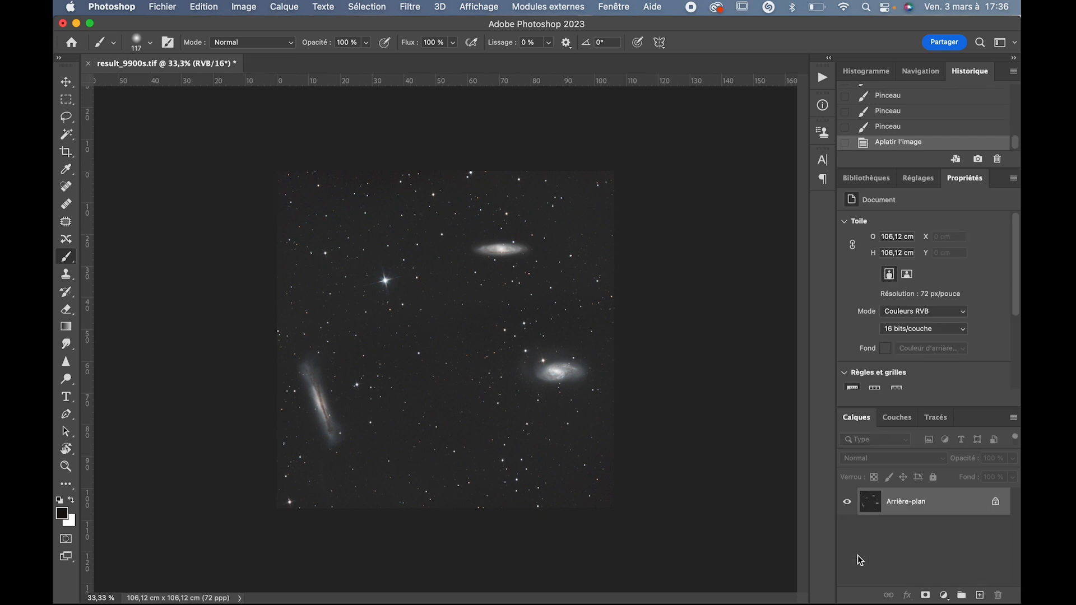
- Save the flattened image to the Bureau folder as Triplet.tif in TIFF format, keeping the Adobe RGB (1998) ICC profile
left_click(163, 7)
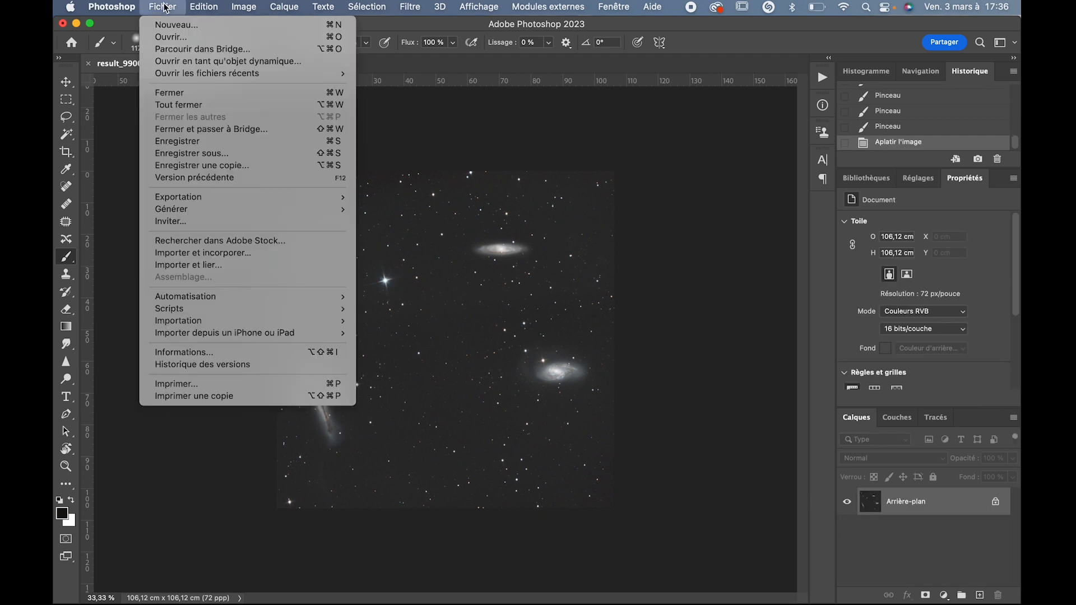
left_click(208, 165)
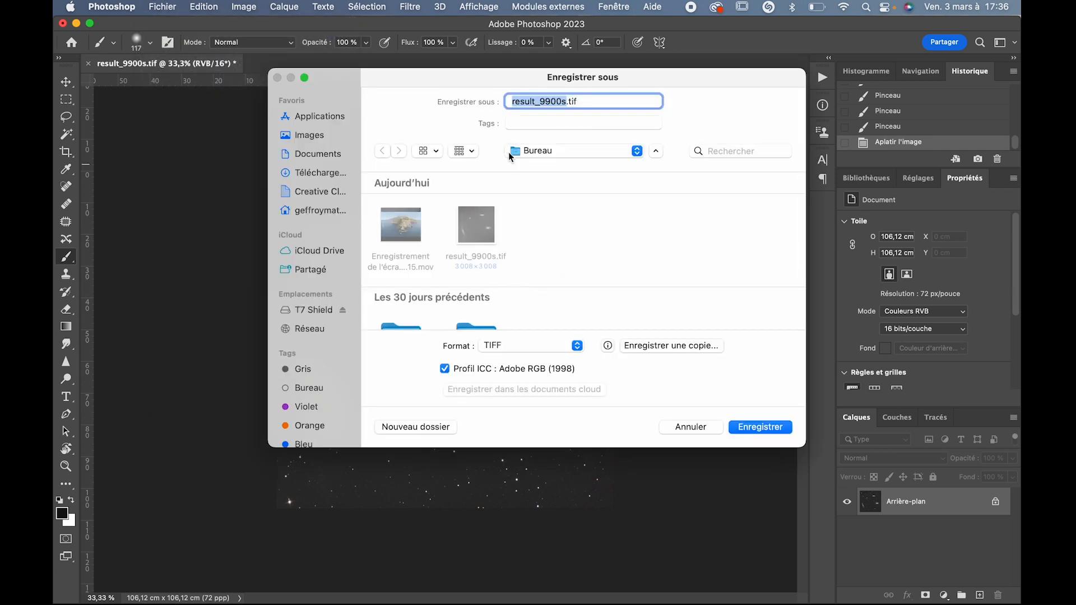
left_click(537, 101)
left_click_drag(512, 101, 567, 101)
type("Triplet")
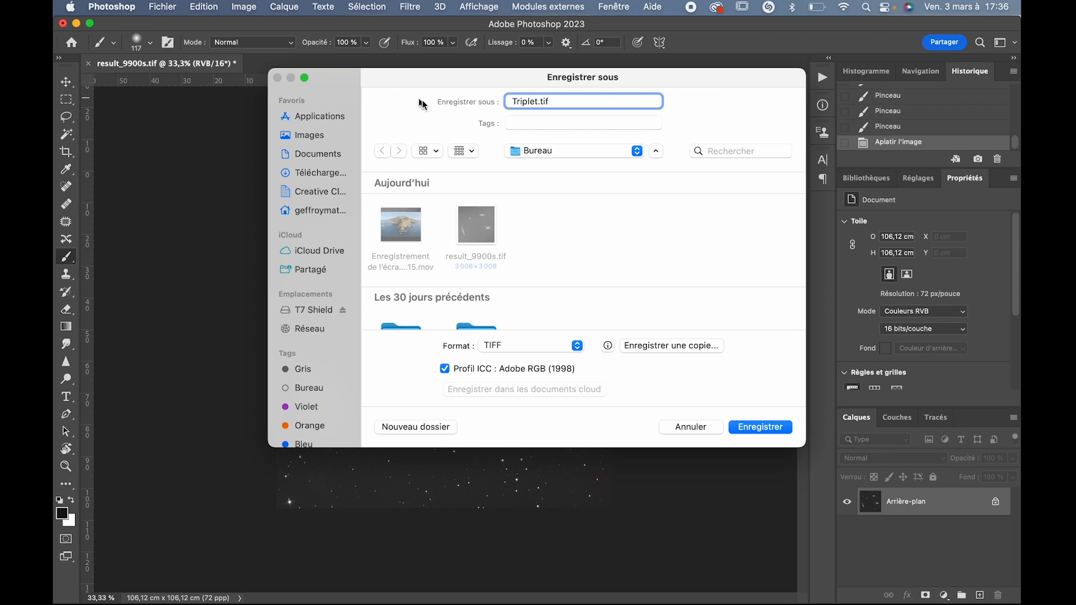
left_click(767, 428)
left_click(772, 225)
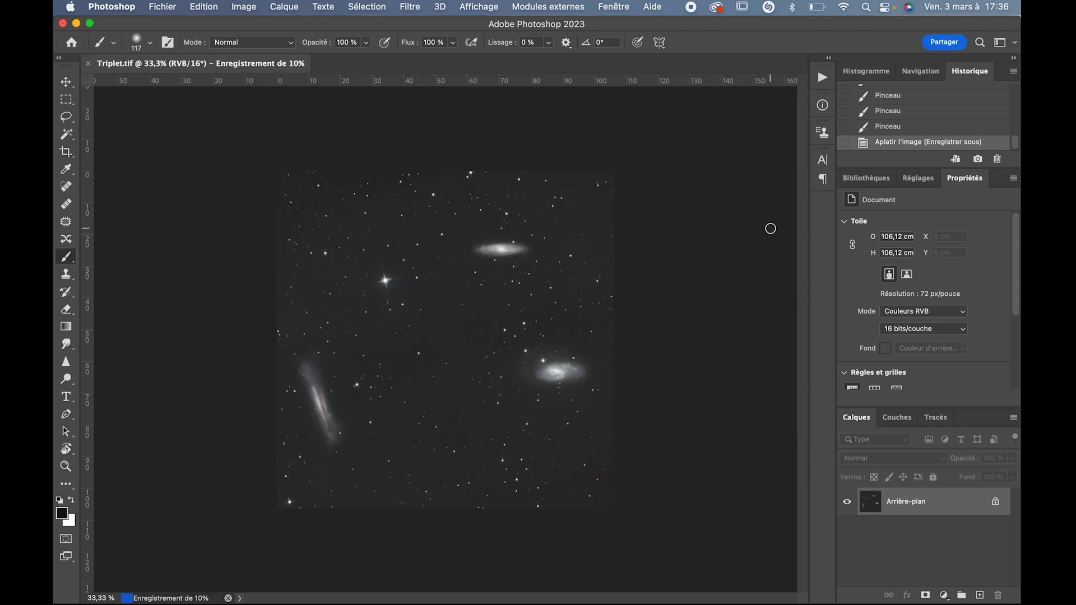